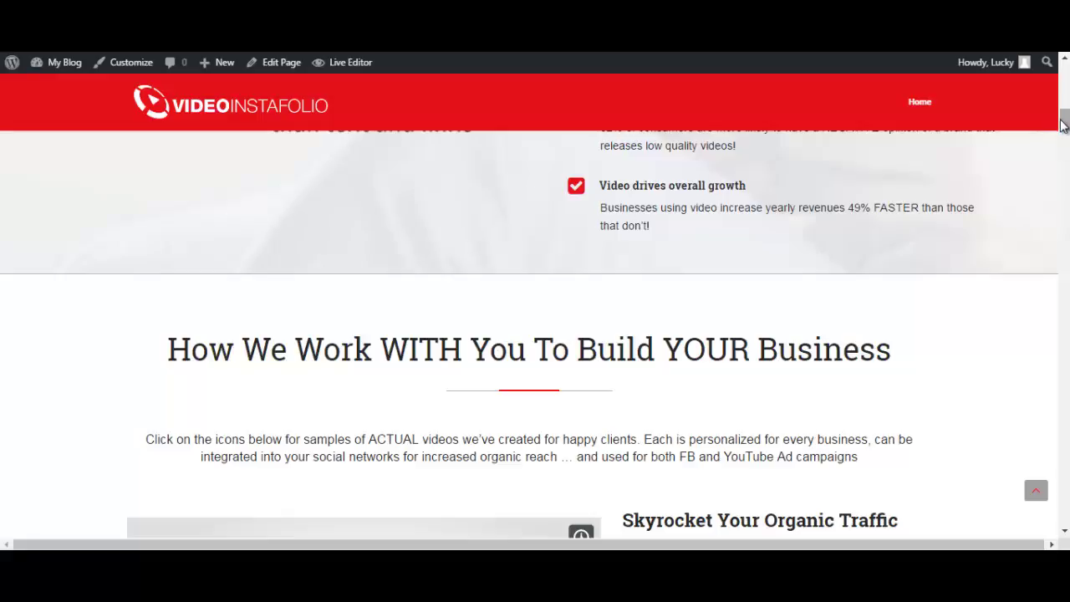
Scroll through the demo page, jumping back to the top and down again
drag(1064, 121, 1064, 73)
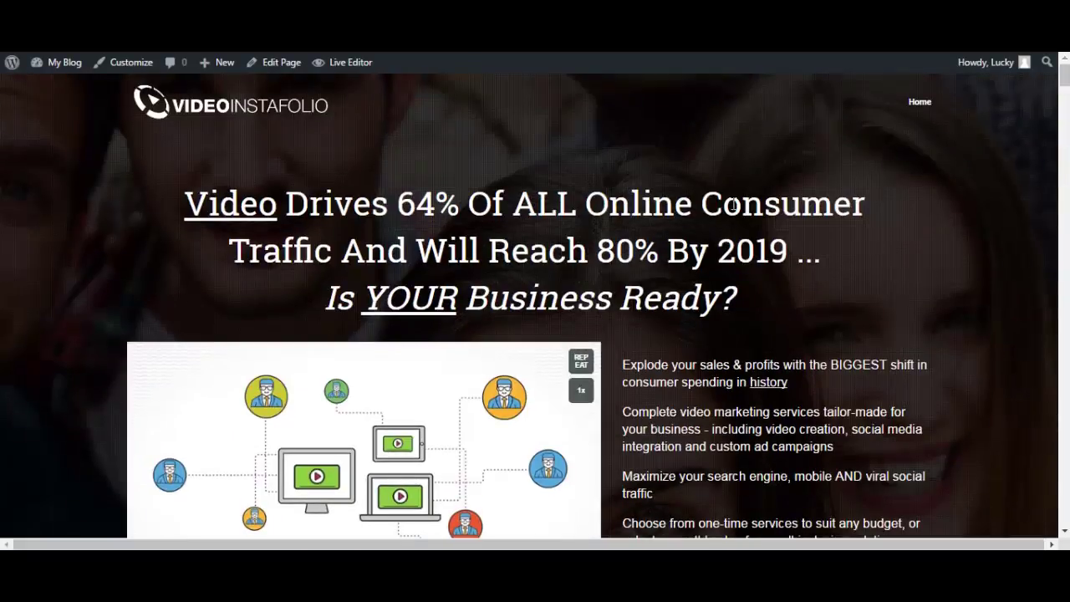
scroll(685, 251, down, 10)
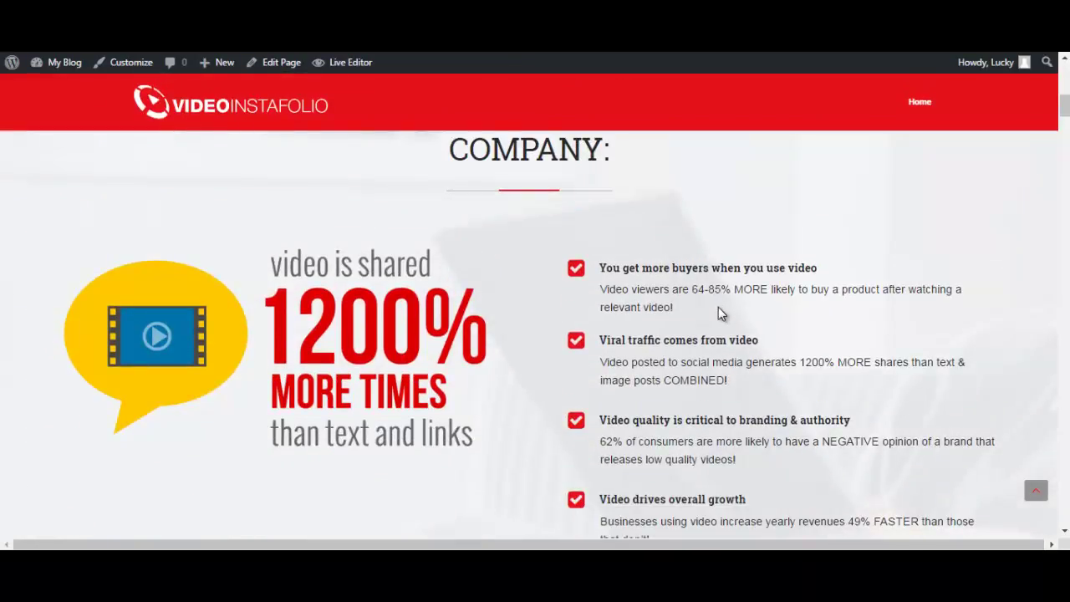
scroll(702, 325, down, 3)
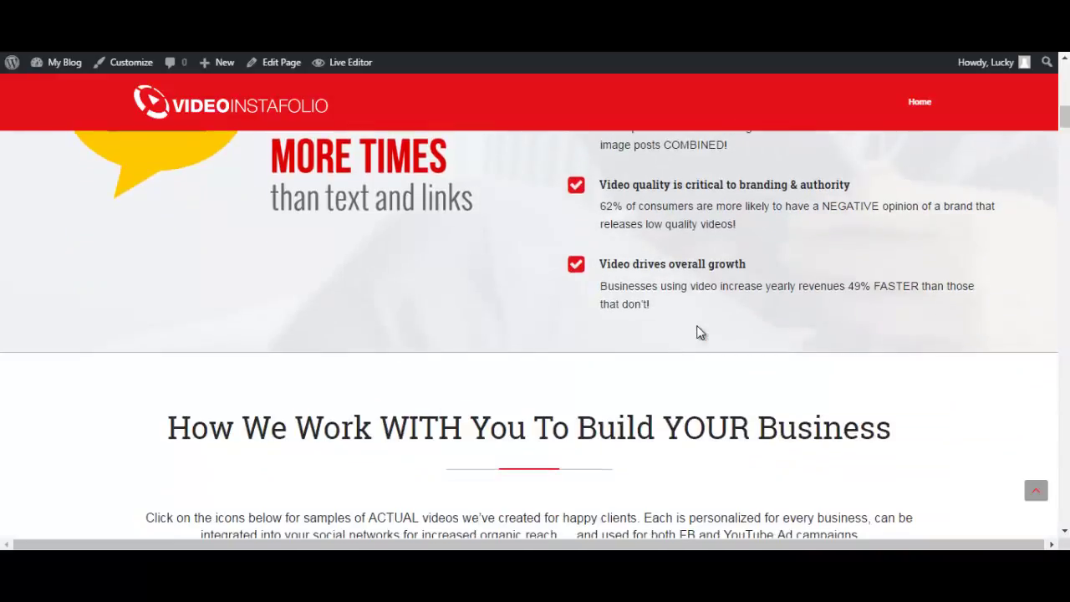
key(Home)
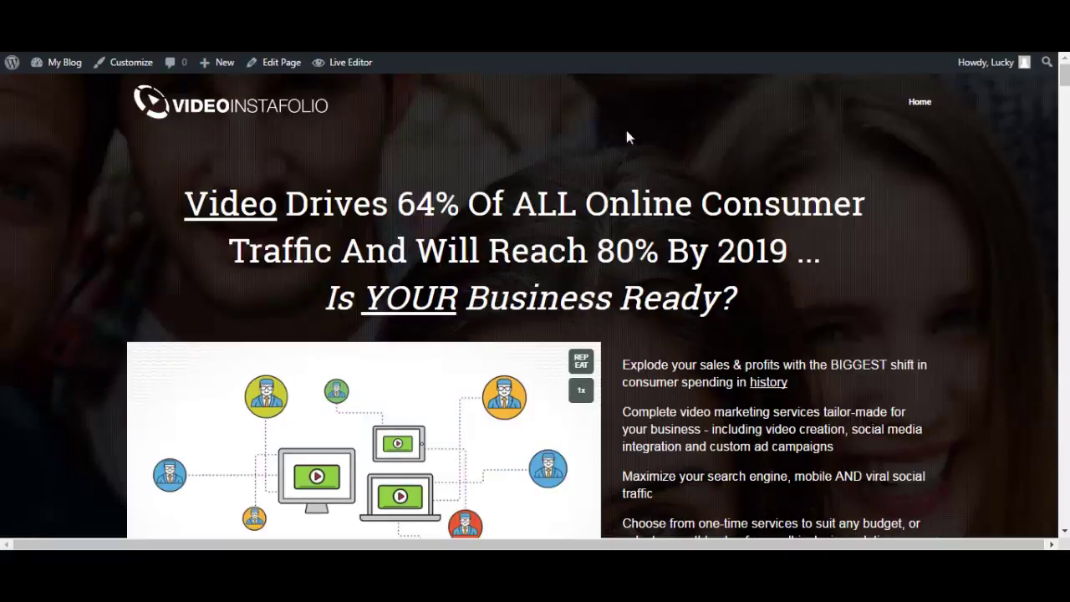
scroll(191, 150, down, 4)
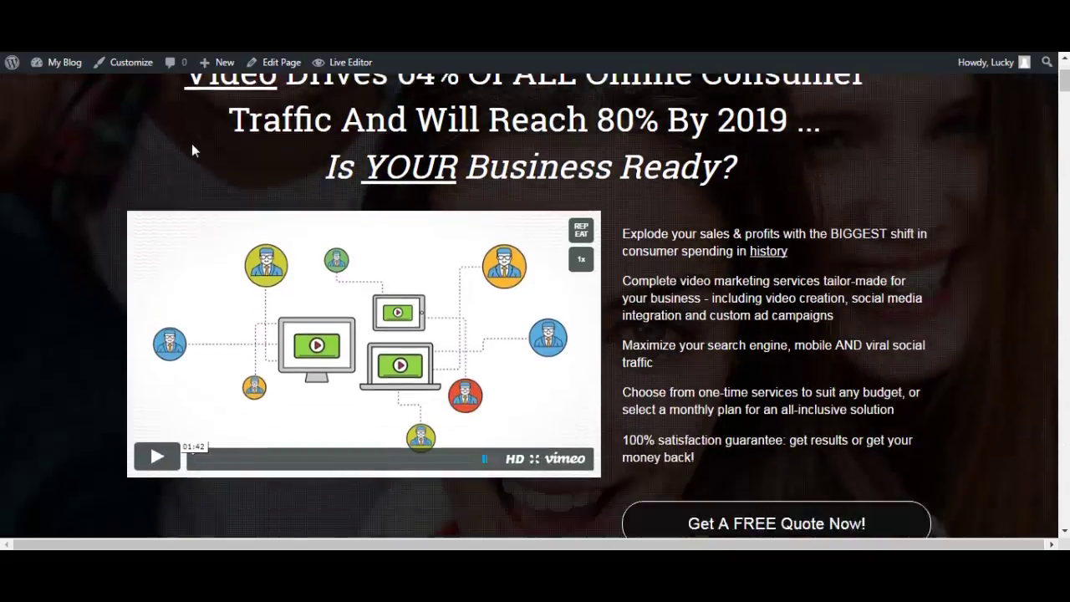
scroll(162, 204, down, 5)
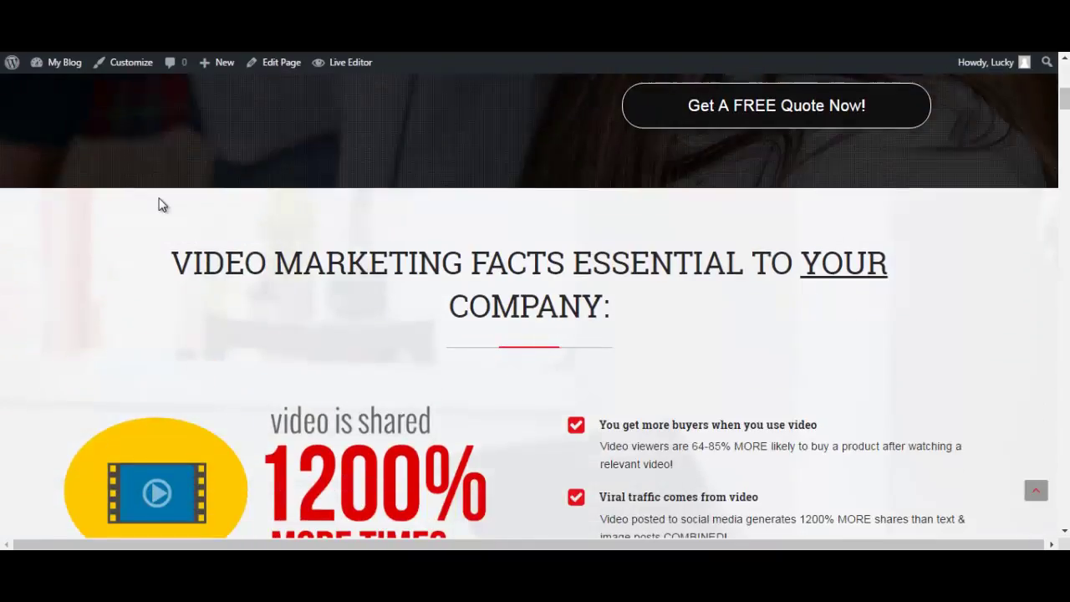
scroll(459, 191, down, 11)
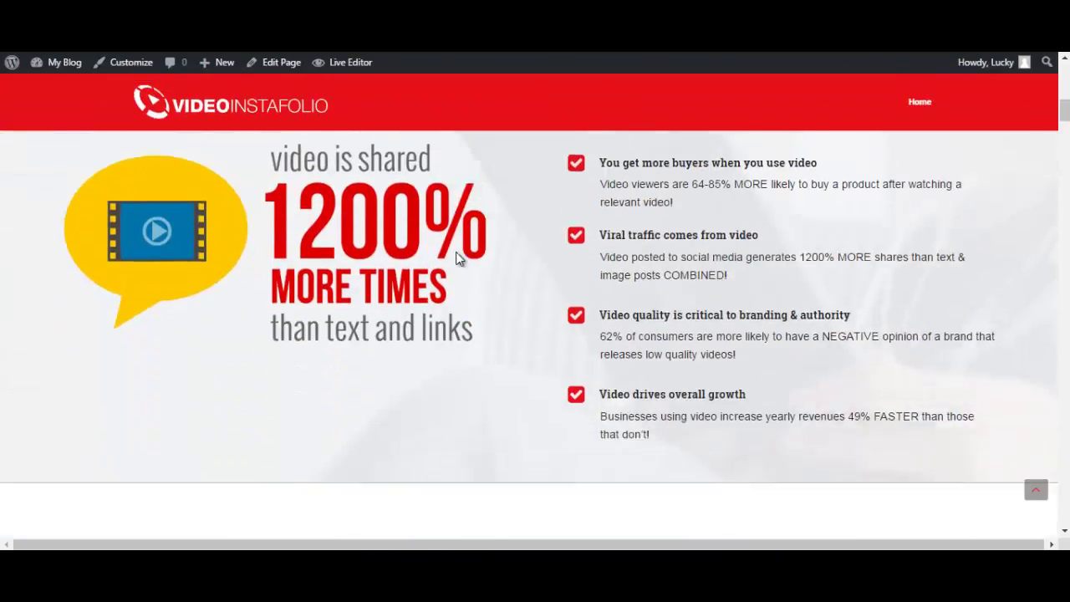
scroll(335, 267, down, 3)
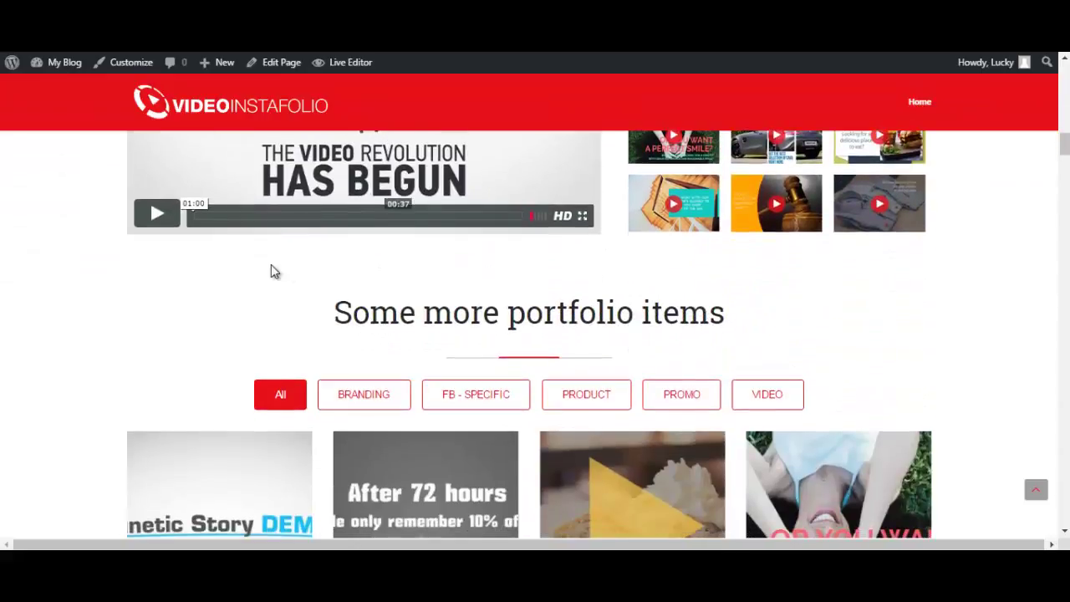
scroll(242, 298, down, 2)
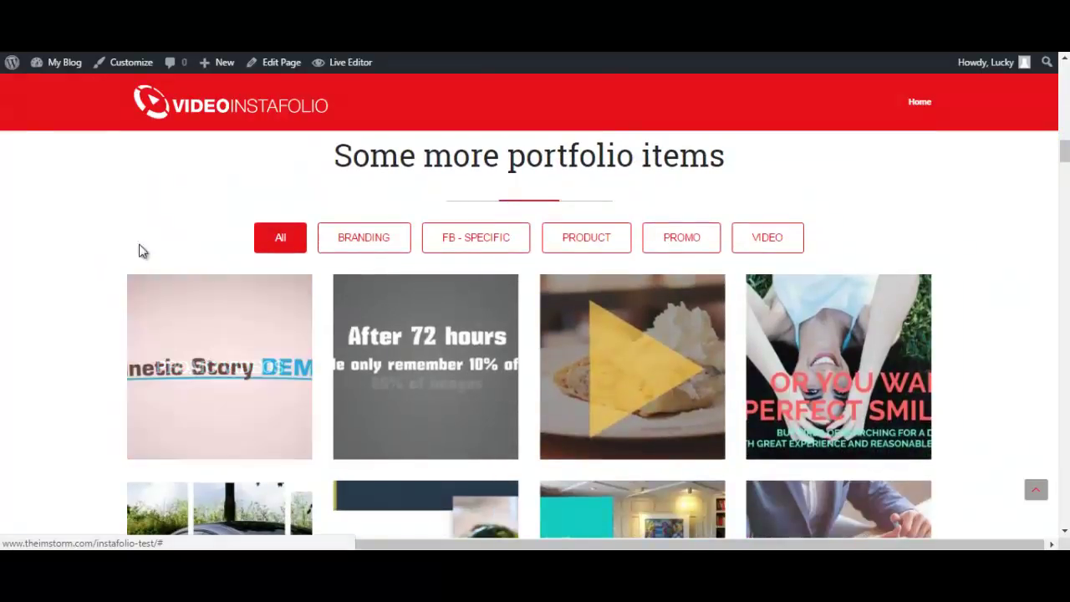
scroll(510, 261, down, 11)
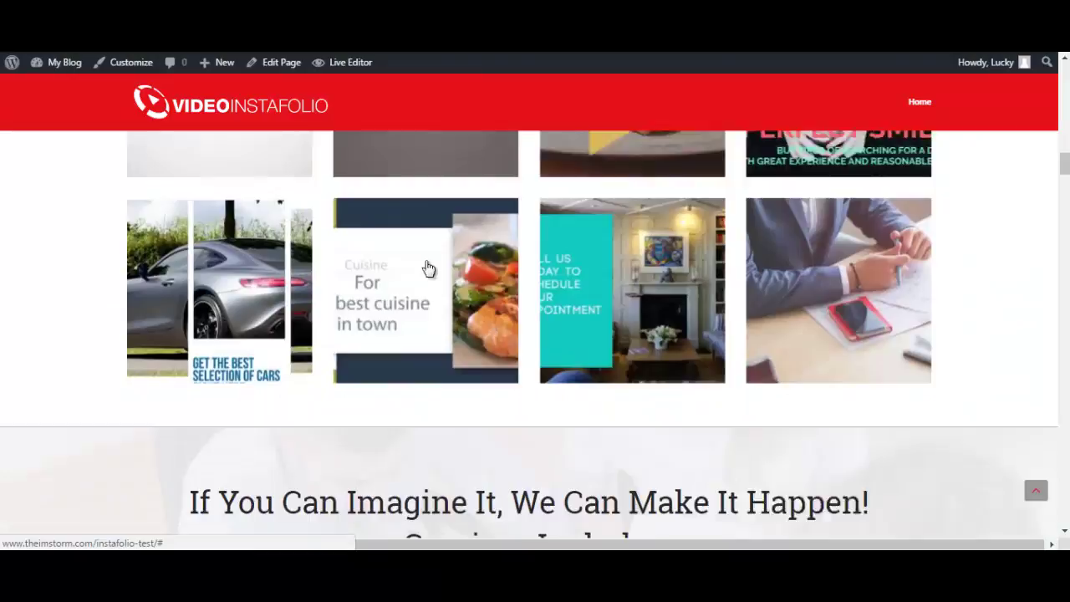
scroll(384, 266, down, 10)
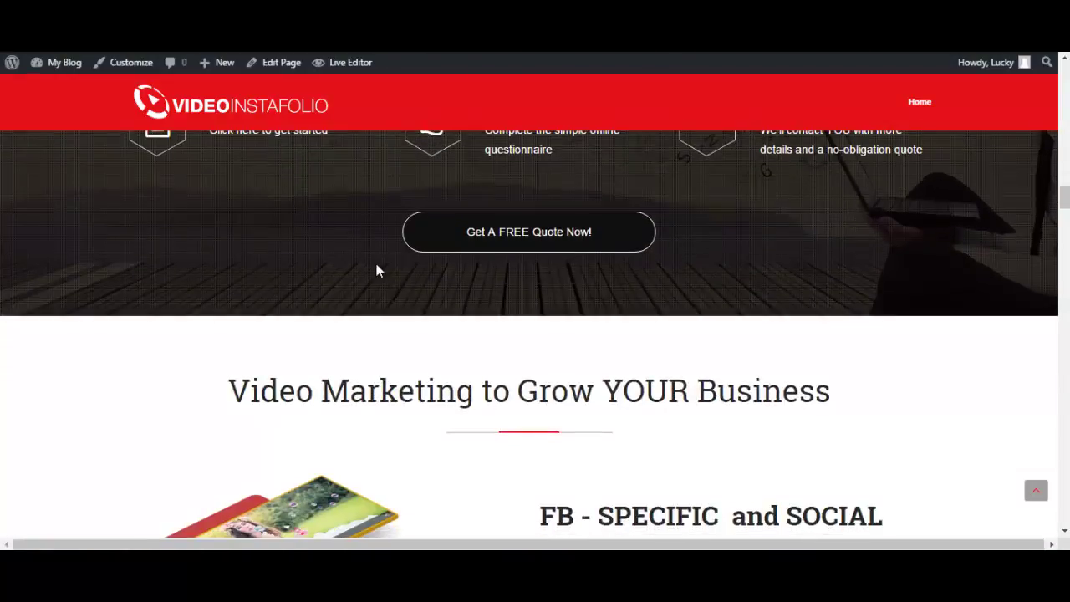
scroll(373, 264, up, 3)
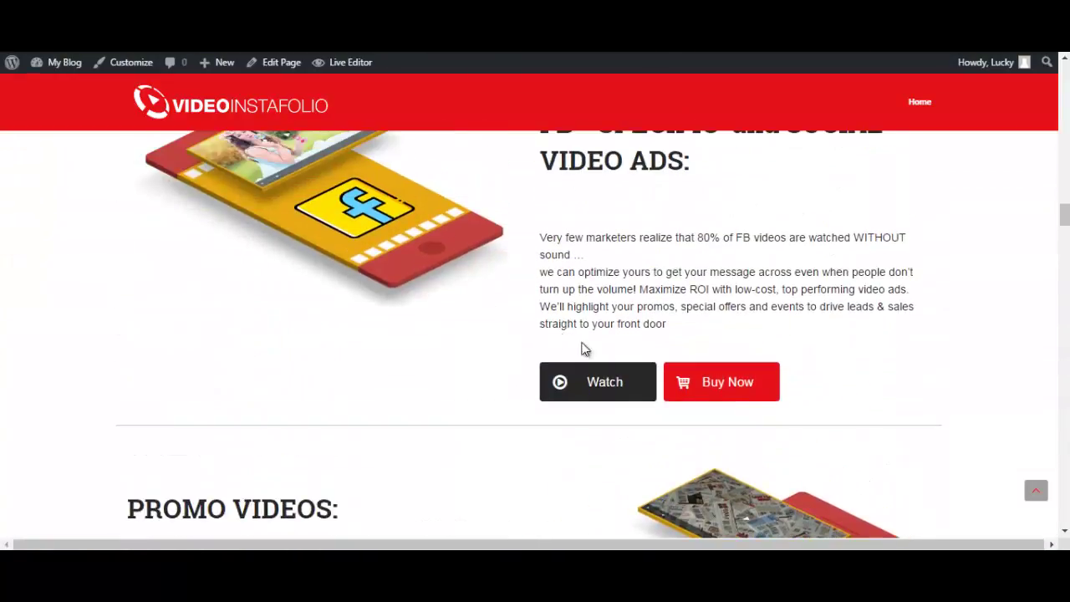
Play, pause and close the FB video ads sample video
click(619, 381)
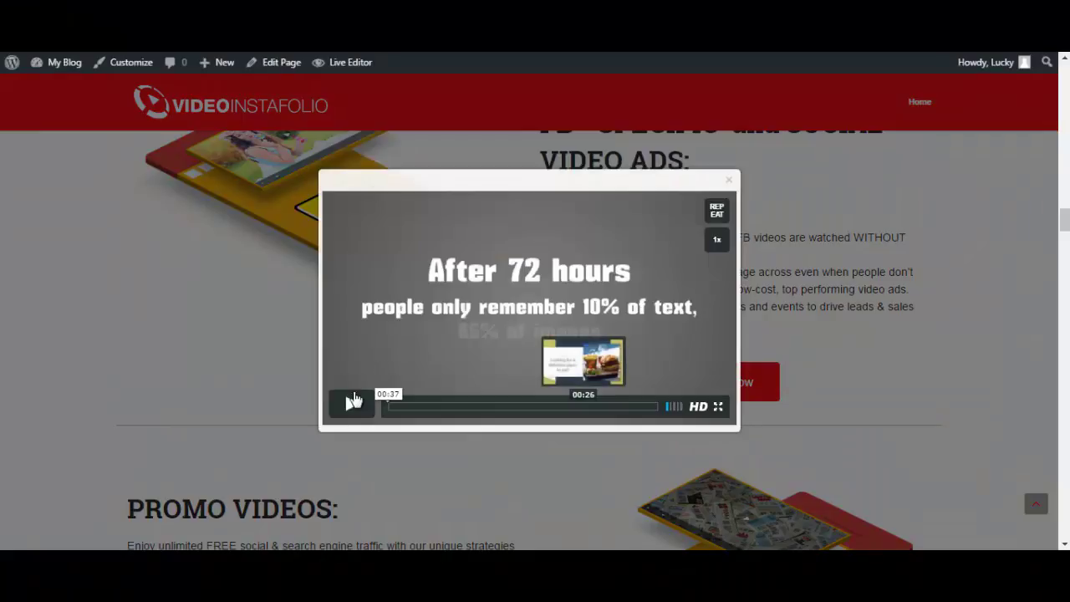
click(352, 402)
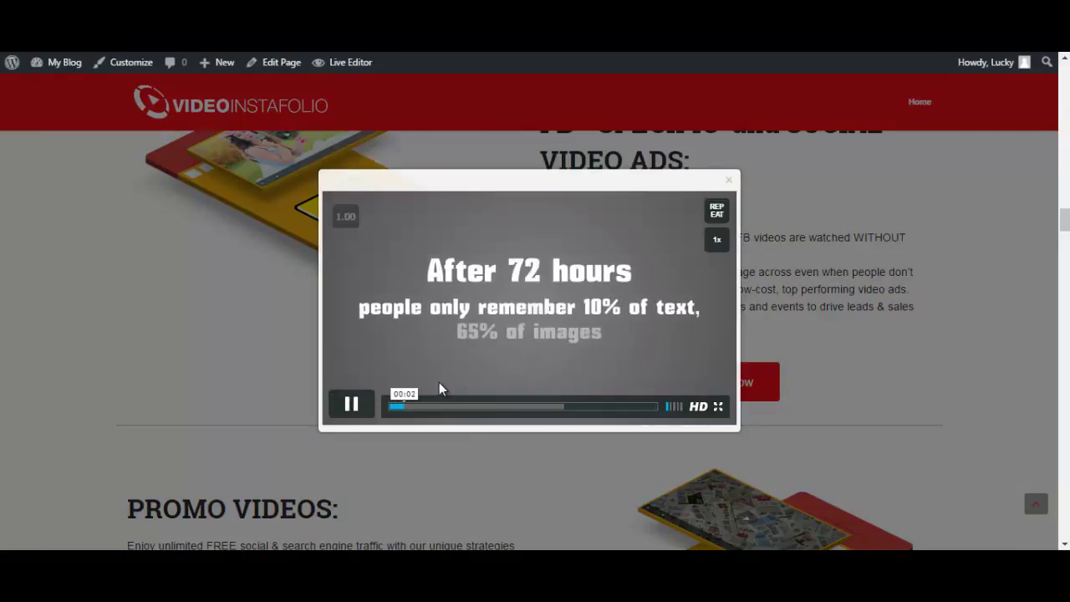
click(351, 404)
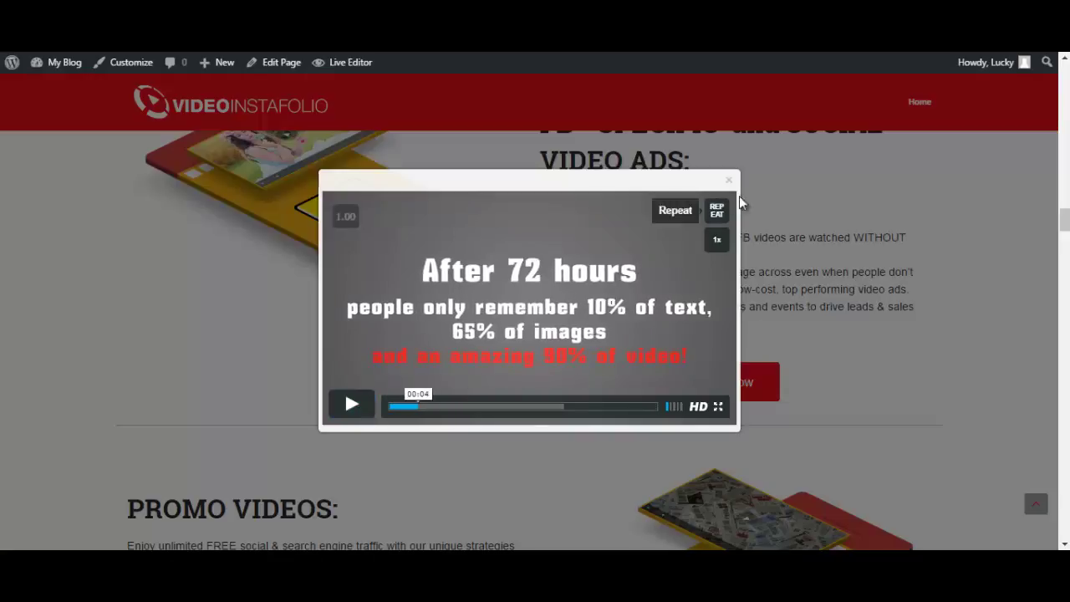
click(728, 178)
scroll(523, 276, down, 2)
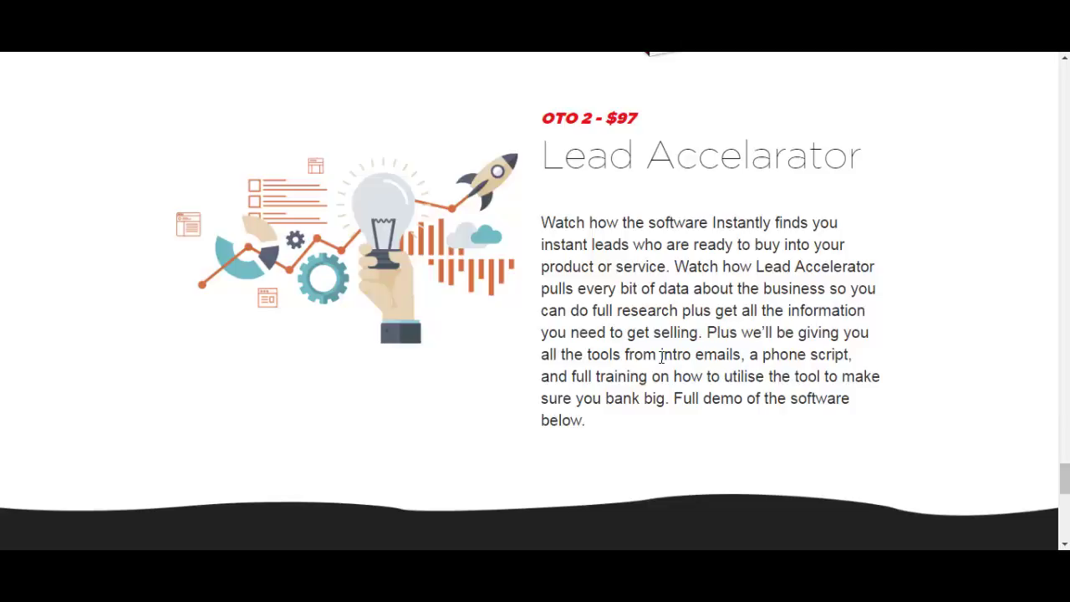
Highlight the phrase about intro emails and phone script, and scroll the surrounding content
drag(661, 357, 665, 403)
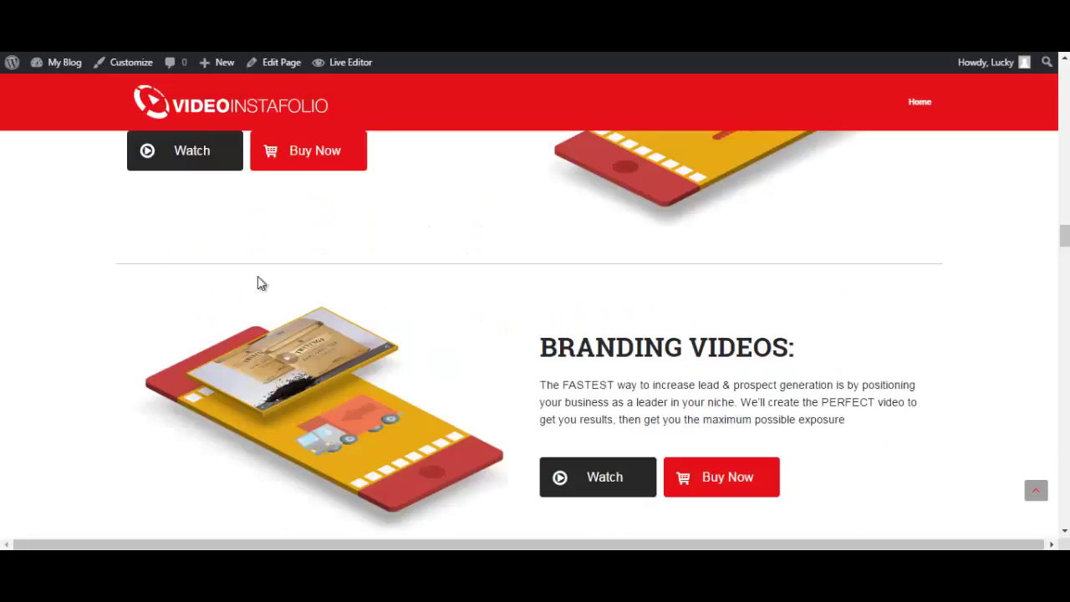
scroll(251, 272, down, 15)
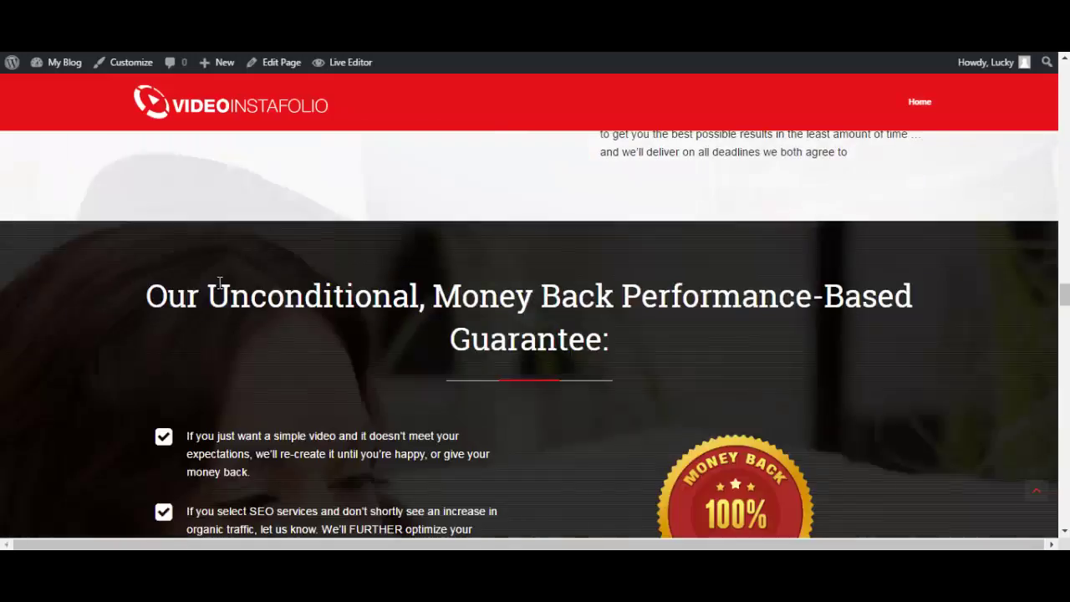
scroll(219, 284, down, 10)
scroll(159, 301, up, 7)
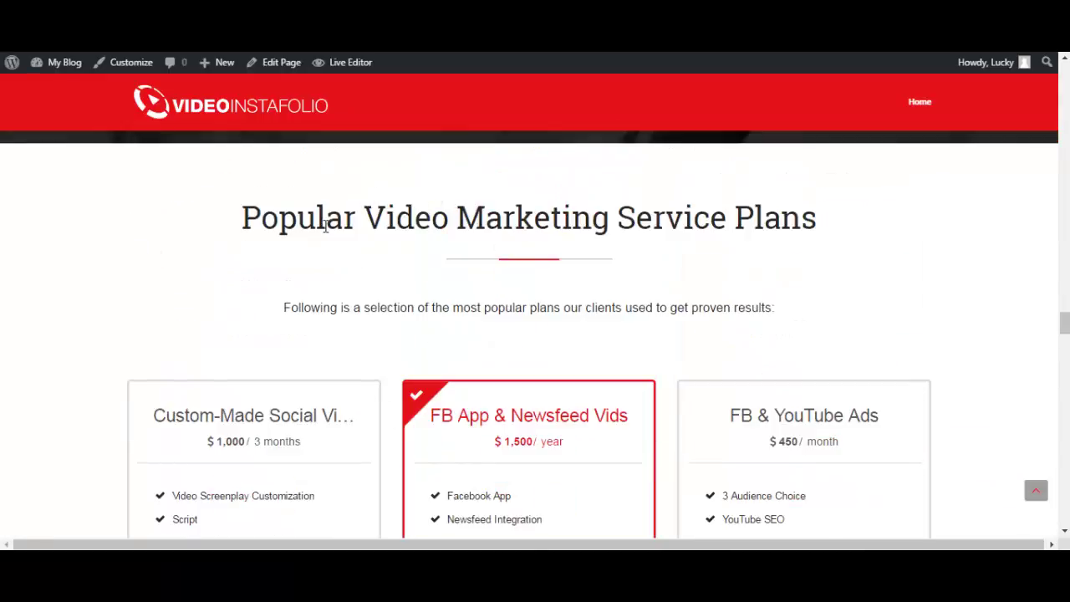
scroll(326, 225, up, 15)
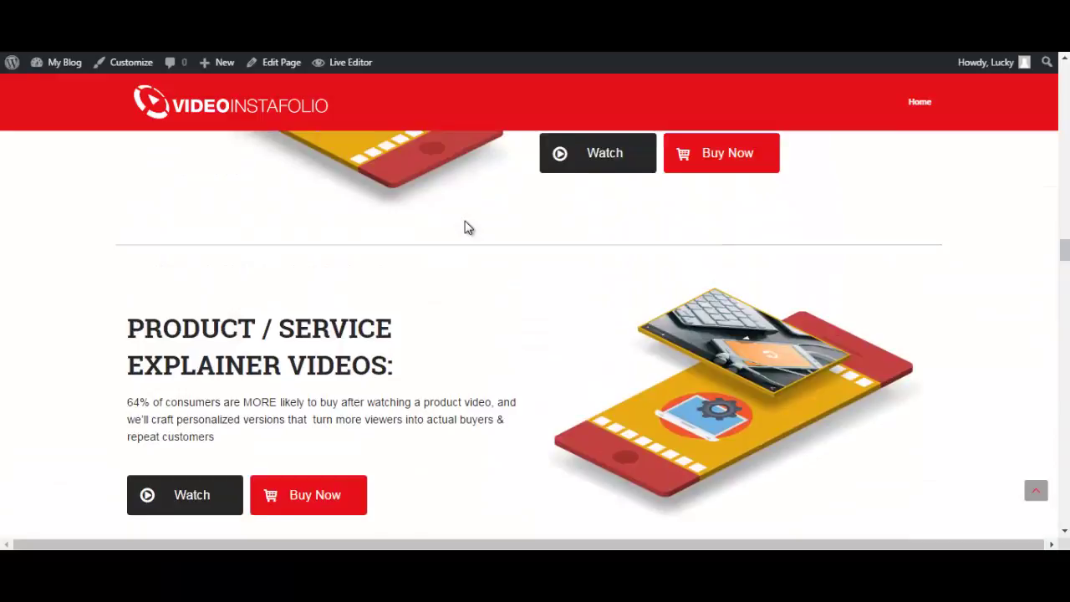
scroll(464, 225, up, 5)
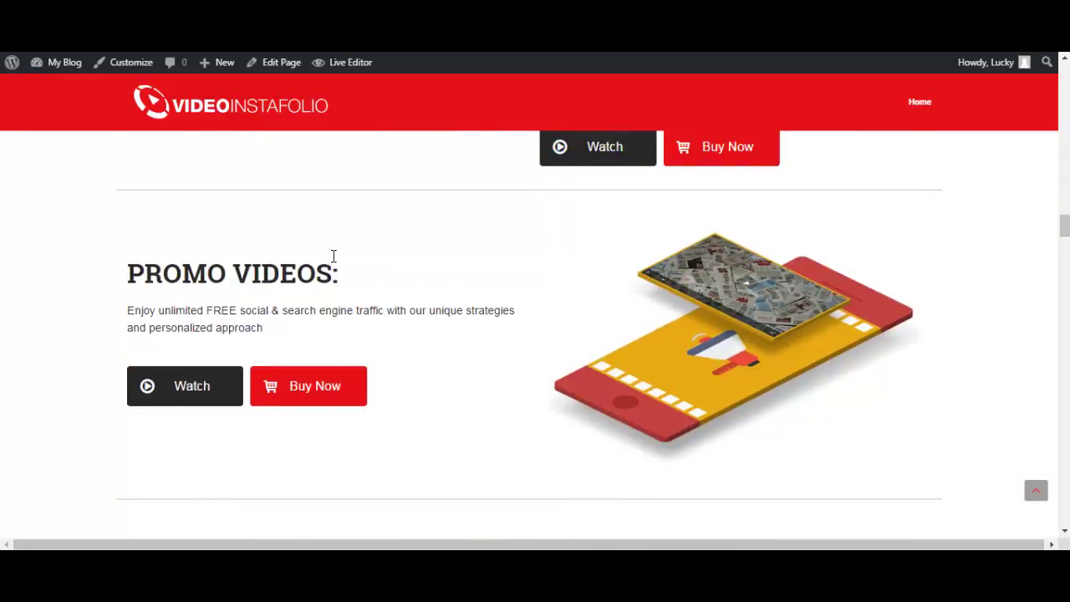
scroll(343, 284, down, 3)
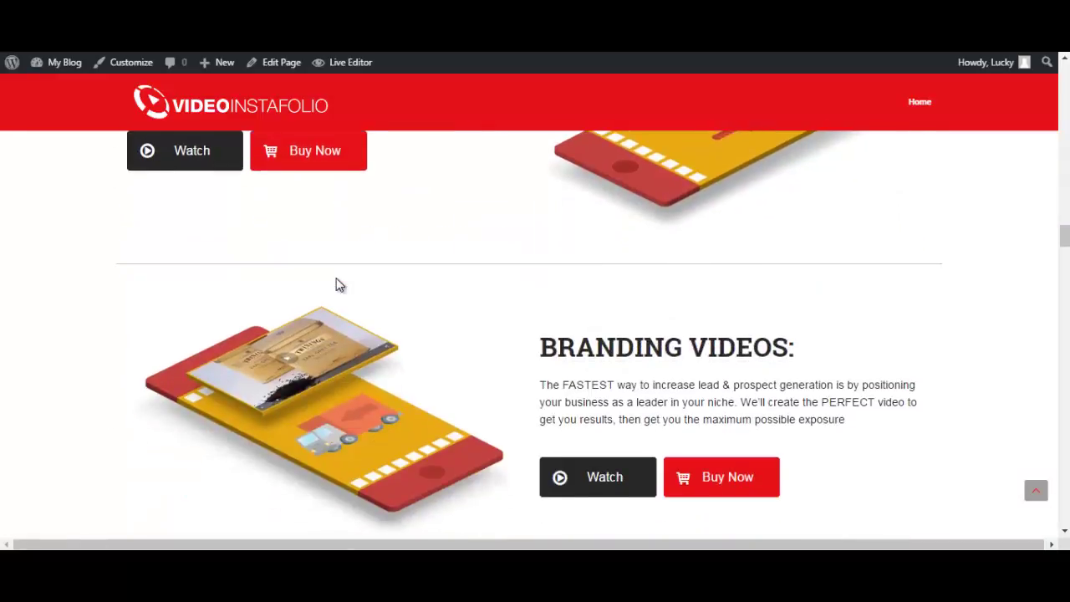
scroll(370, 289, down, 3)
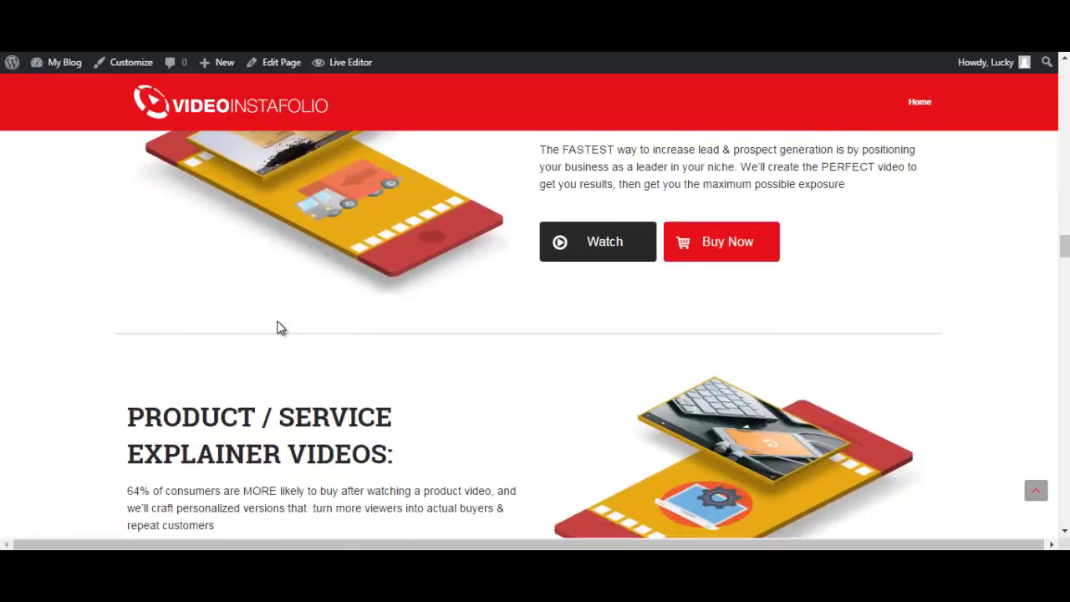
scroll(308, 281, up, 1)
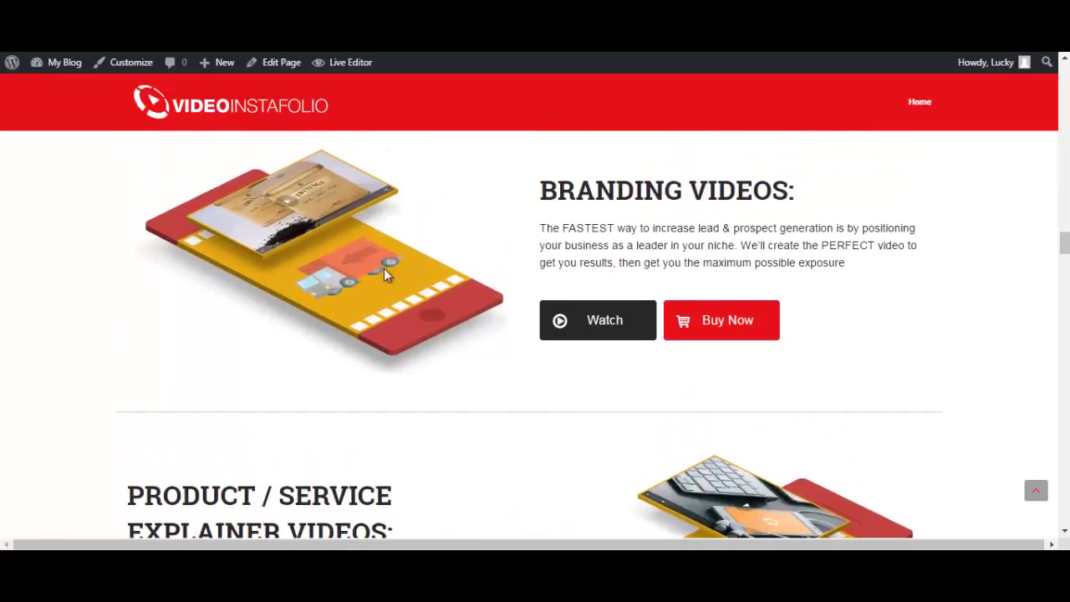
scroll(466, 308, down, 6)
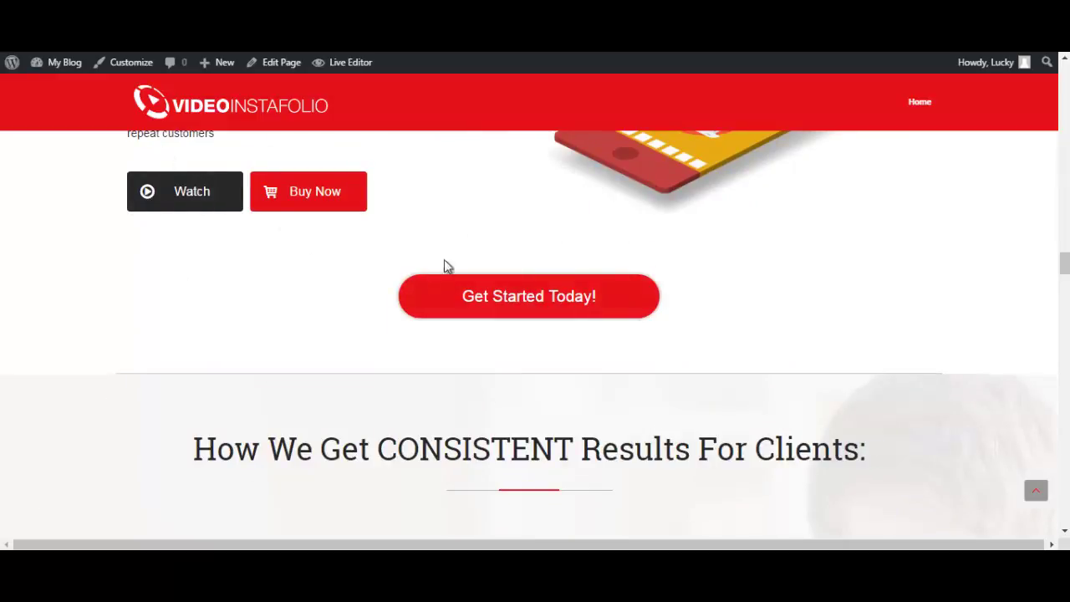
scroll(398, 278, down, 9)
scroll(142, 288, down, 13)
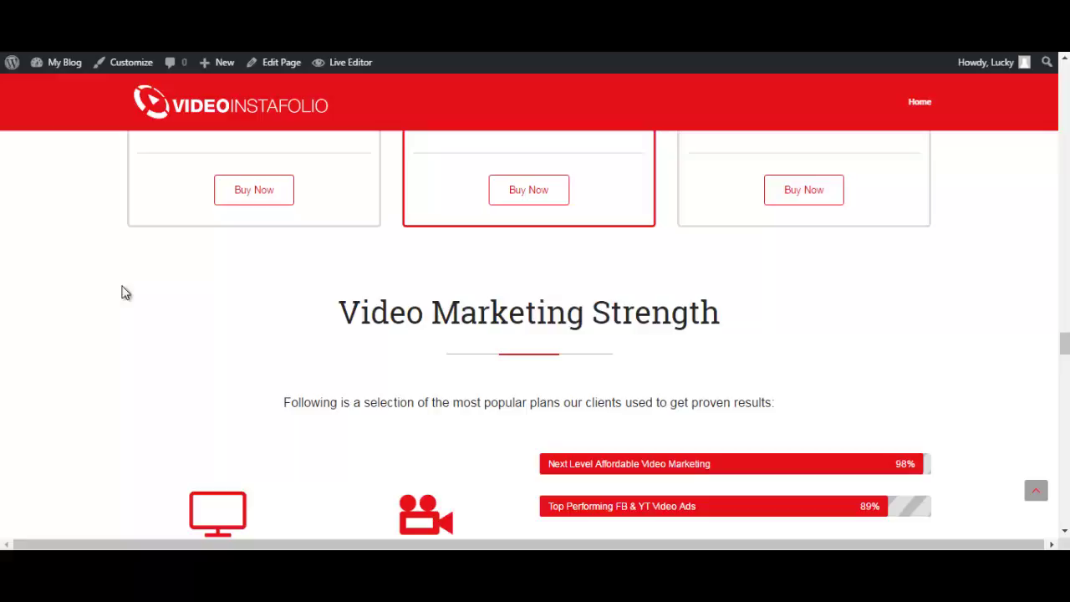
scroll(260, 306, up, 3)
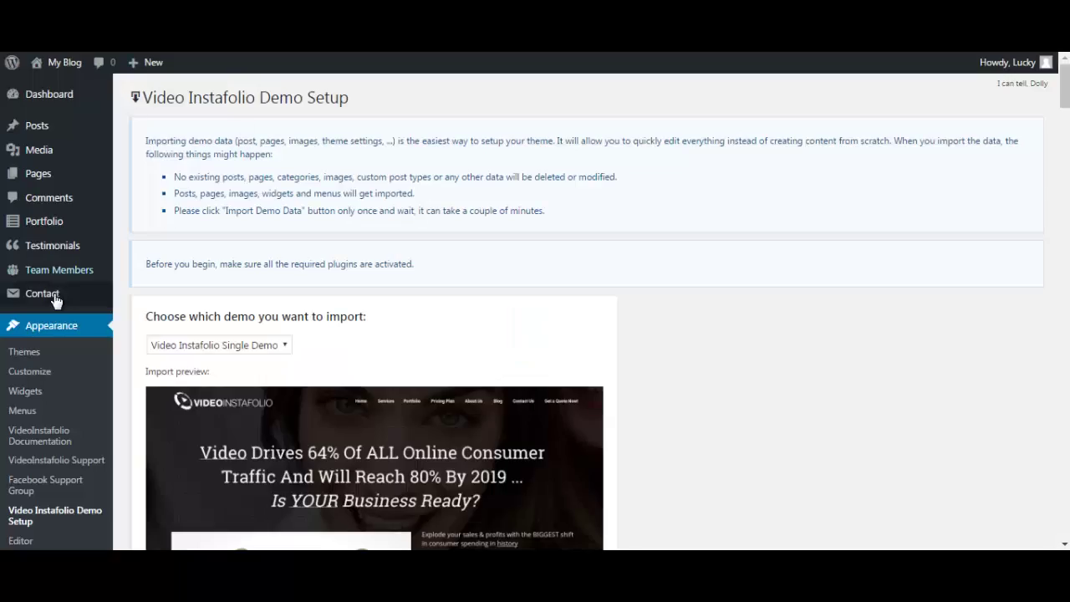
scroll(21, 301, down, 2)
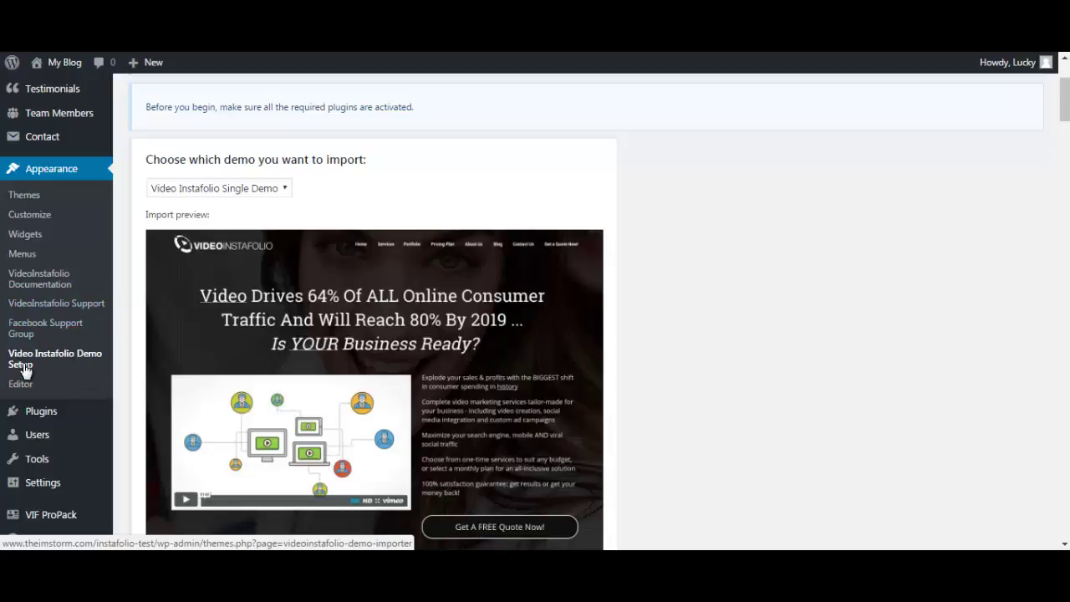
Bring up the Customizer's VIF Popups settings, with On Load Popup currently Off
click(22, 253)
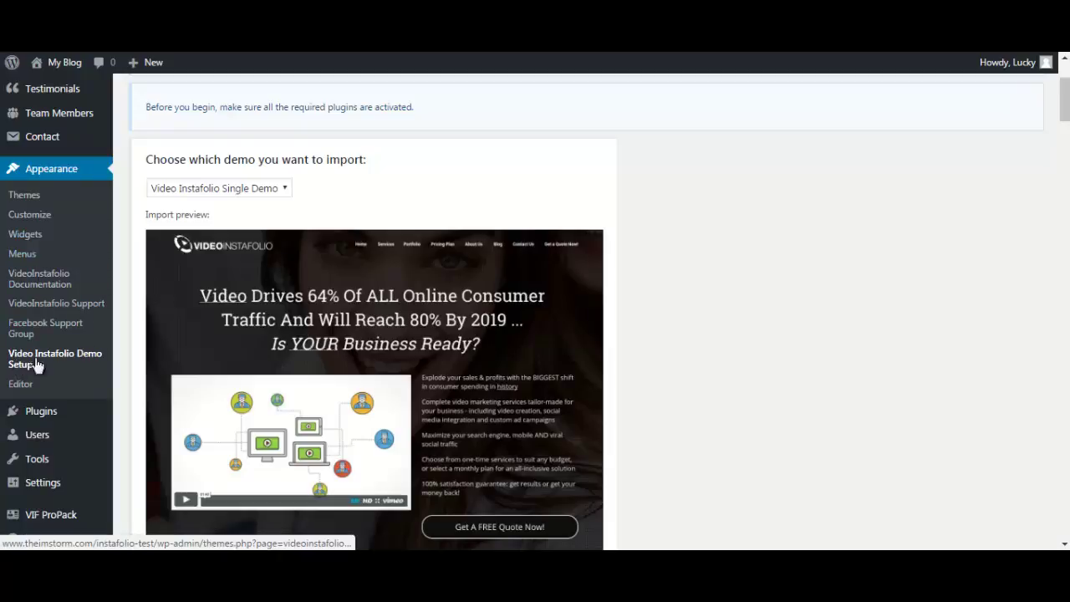
scroll(350, 340, down, 6)
scroll(348, 340, down, 3)
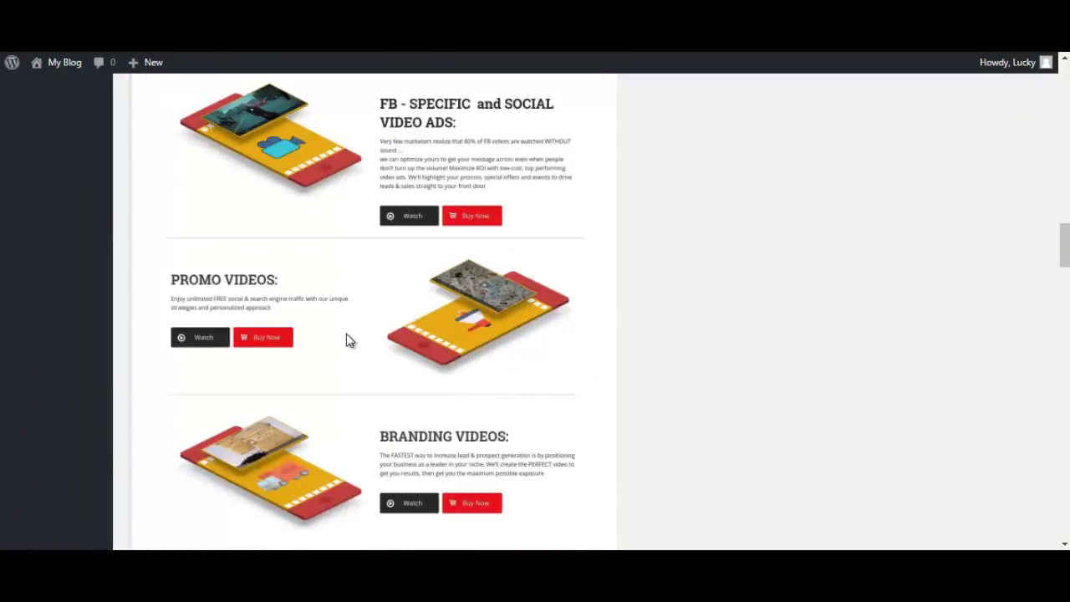
scroll(344, 346, up, 10)
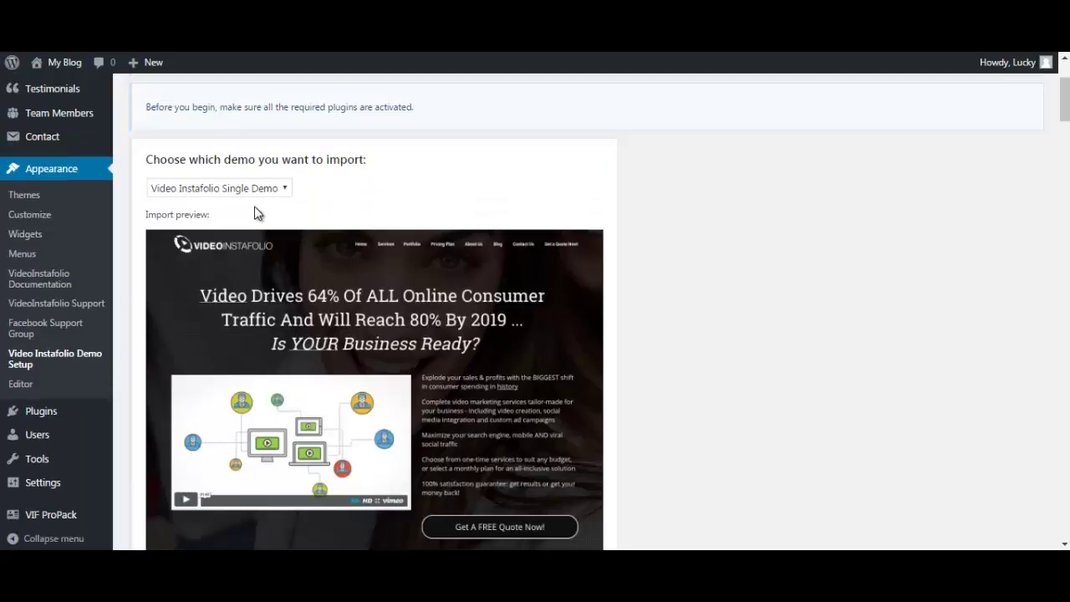
scroll(258, 213, down, 15)
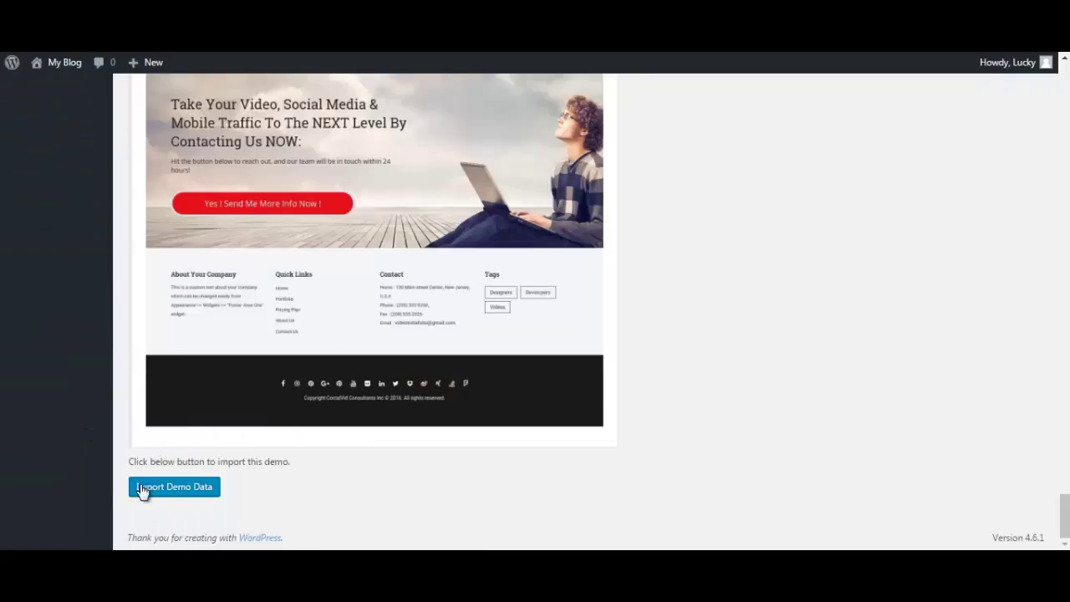
scroll(306, 451, up, 5)
scroll(244, 407, up, 20)
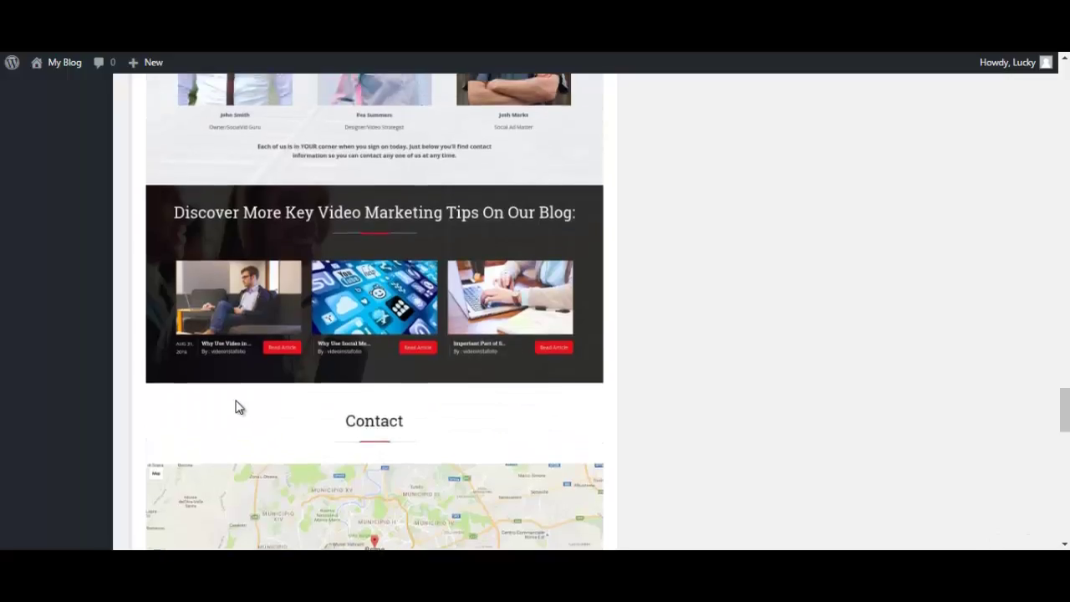
scroll(185, 423, up, 10)
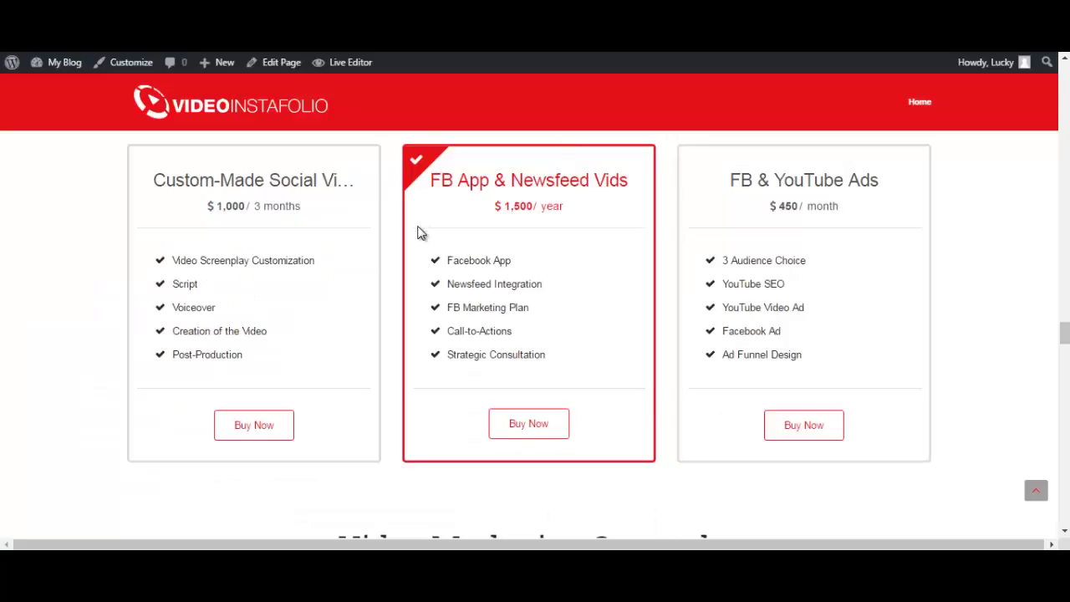
scroll(356, 292, up, 2)
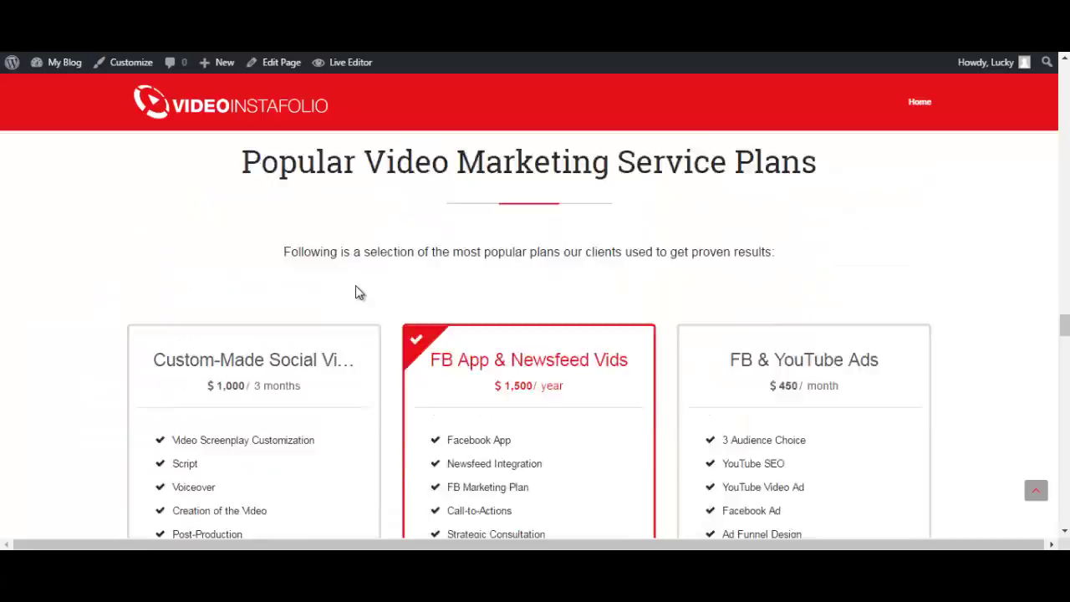
scroll(339, 287, down, 7)
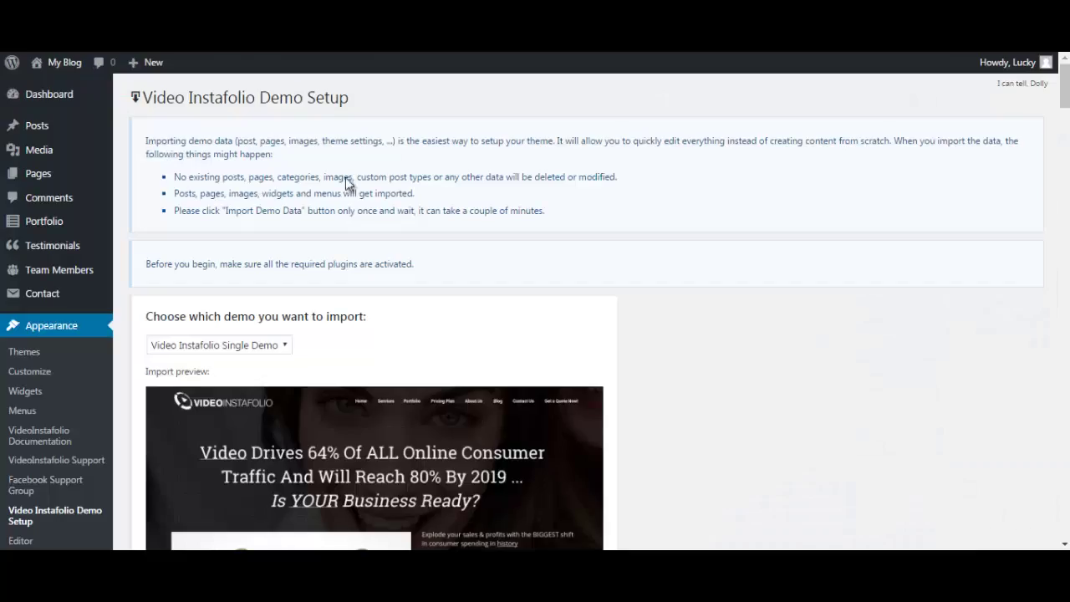
scroll(191, 385, down, 1)
scroll(191, 386, down, 3)
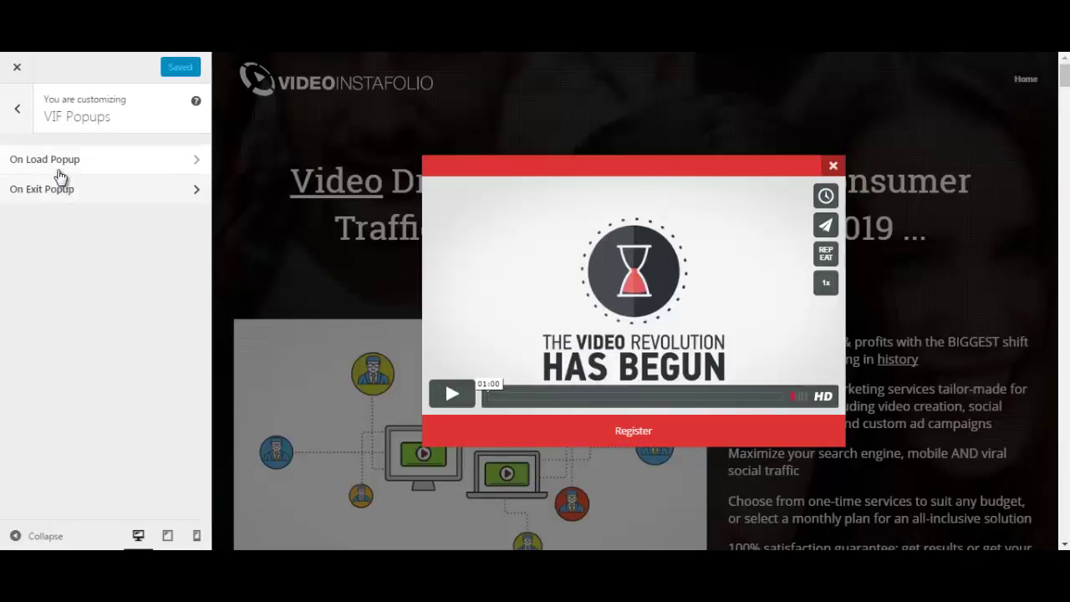
Switch the On Load Popup to On
click(165, 168)
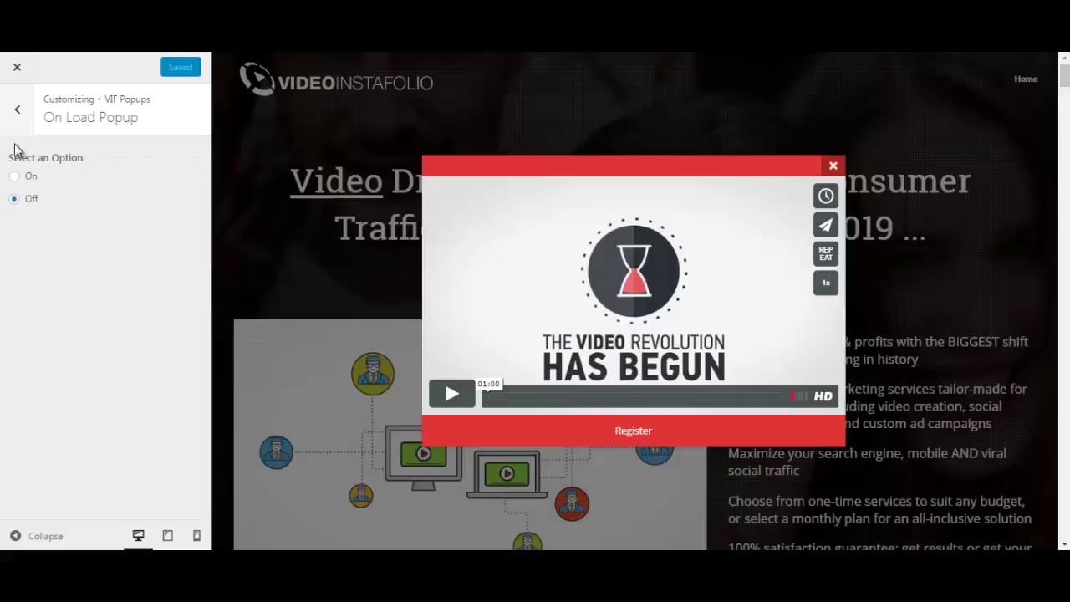
click(12, 177)
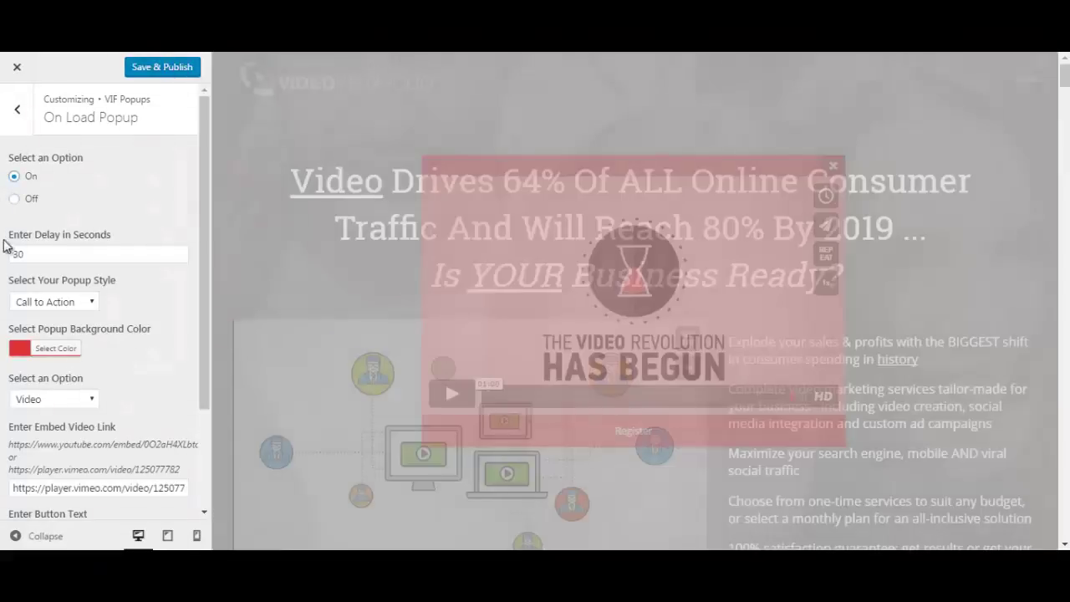
scroll(88, 249, down, 1)
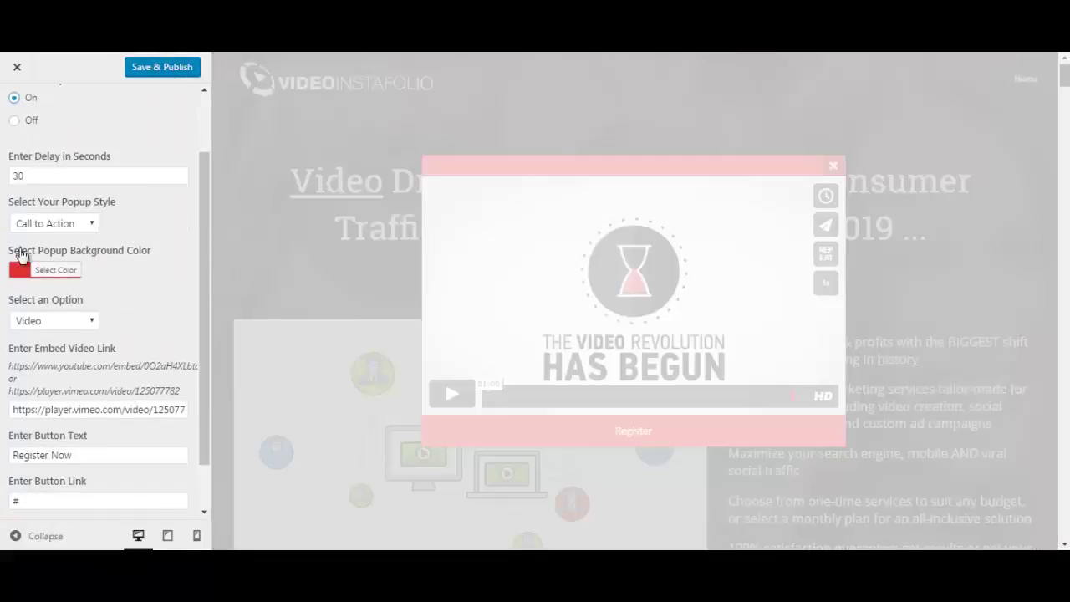
Set the popup style to Optin Form and view the available auto responders
click(82, 224)
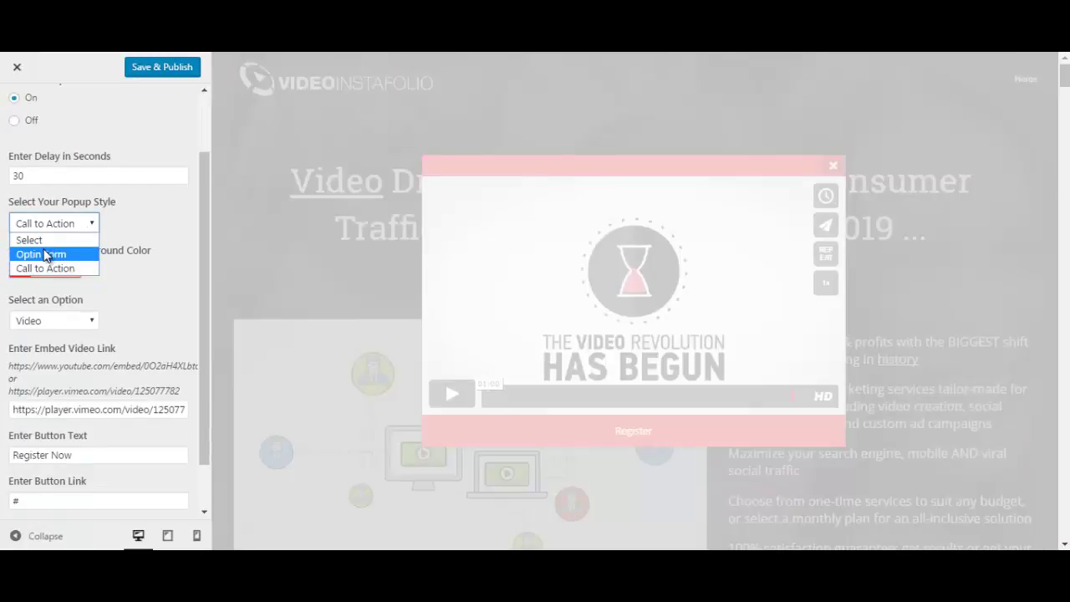
click(47, 255)
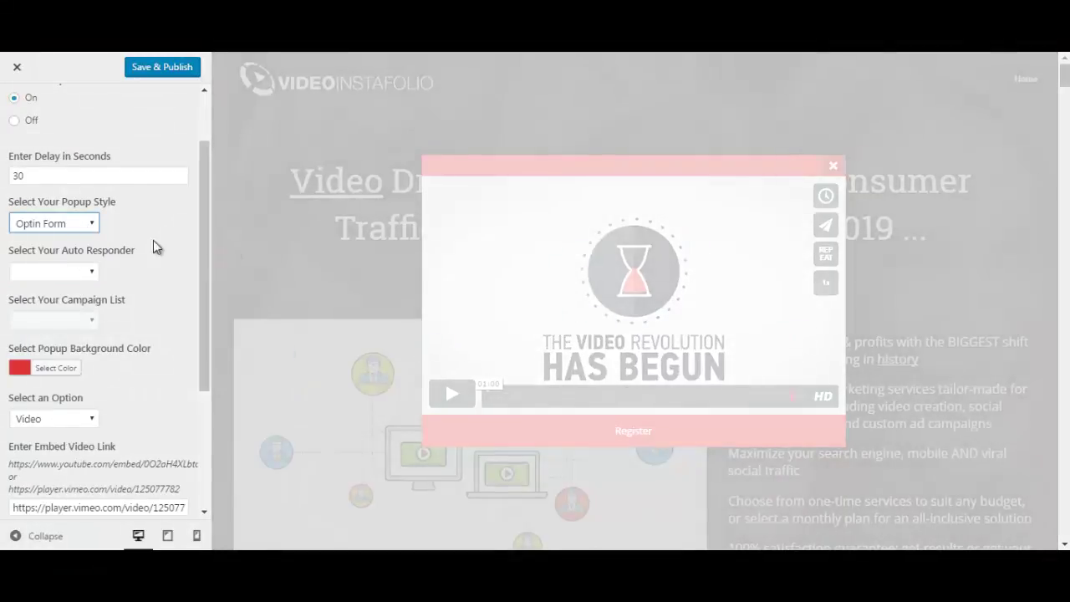
click(84, 225)
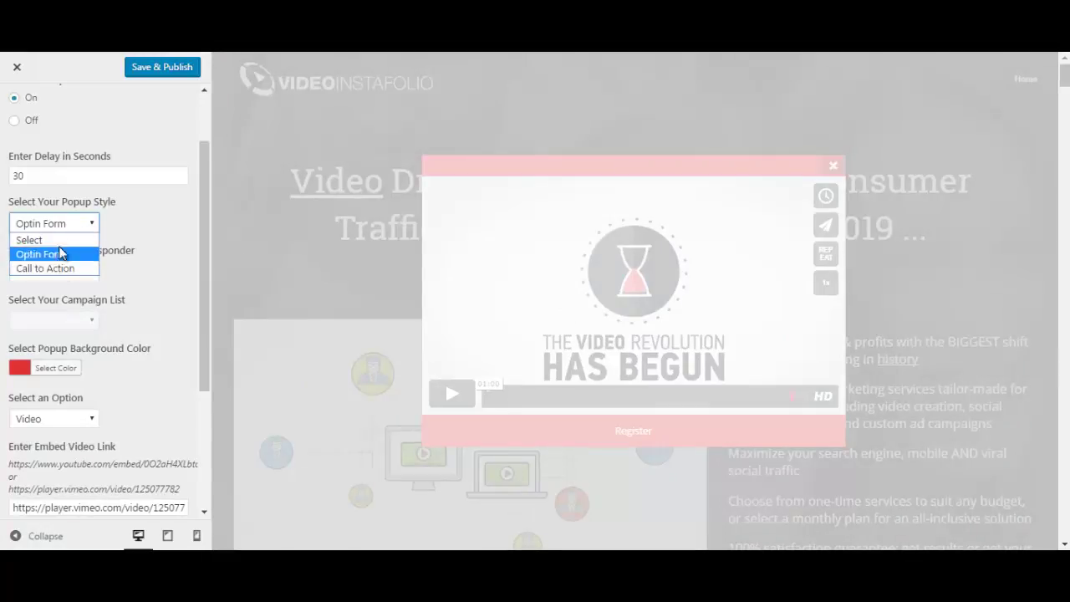
click(90, 254)
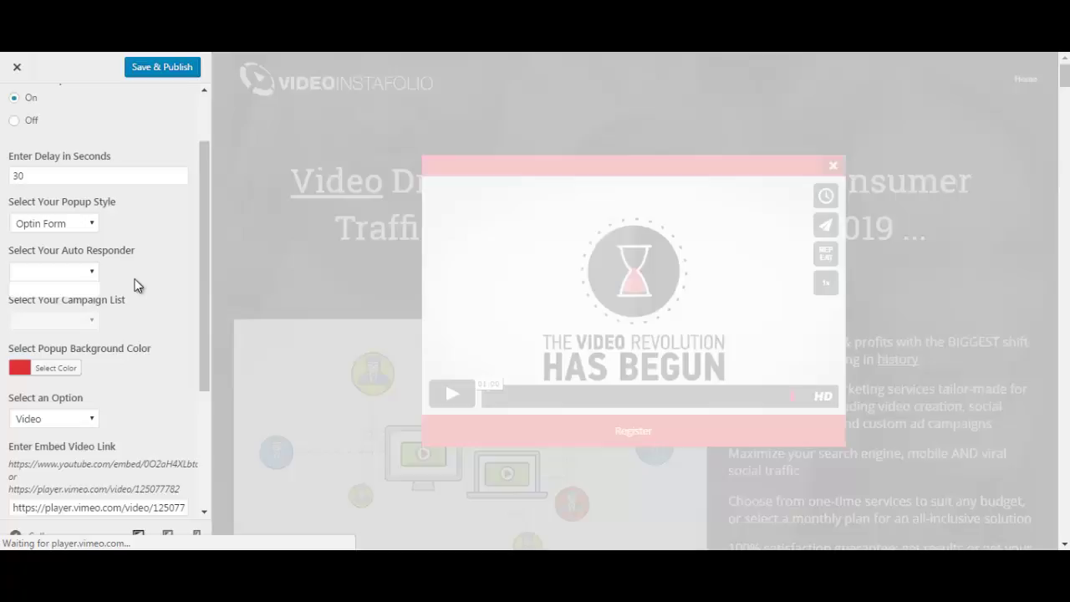
click(75, 275)
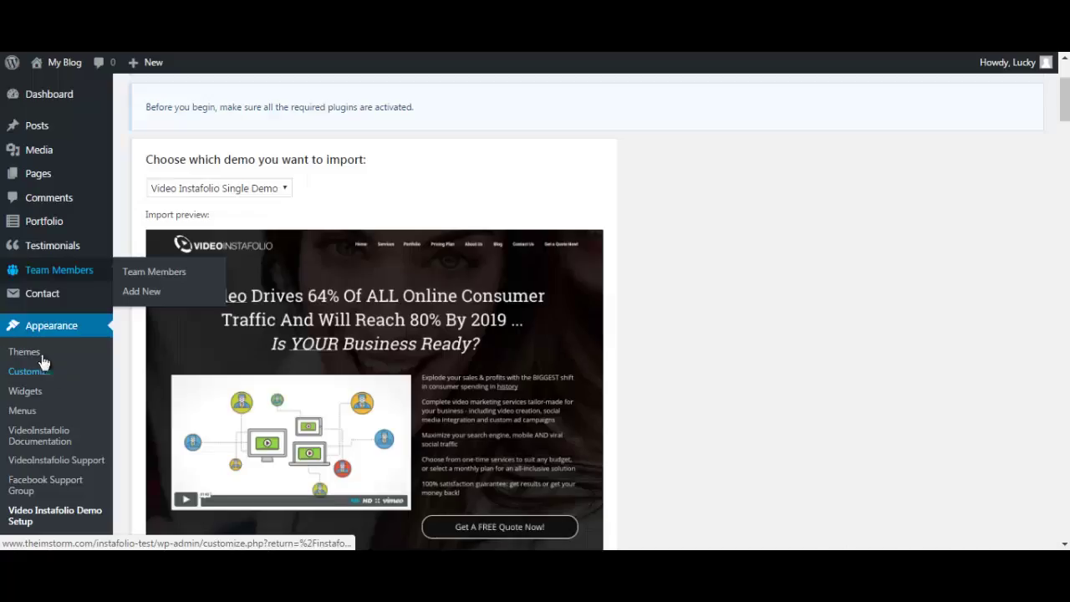
Open VIF ProPack's popup settings and review the ActiveCampaign, Sendlane, Aweber, MailChimp and GetResponse cards
scroll(67, 236, down, 5)
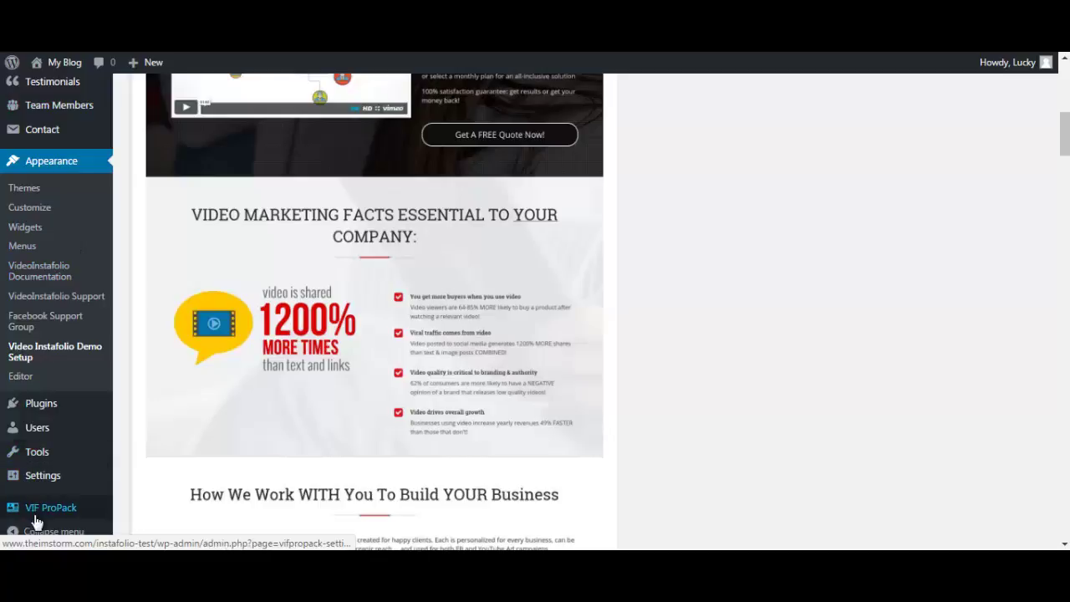
mouse_move(34, 518)
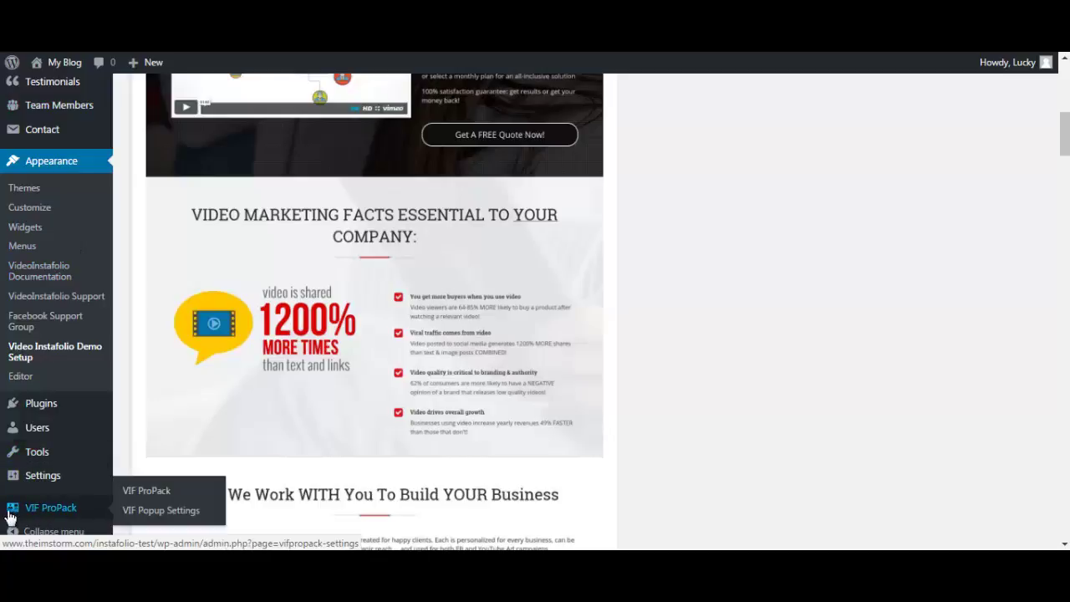
click(182, 510)
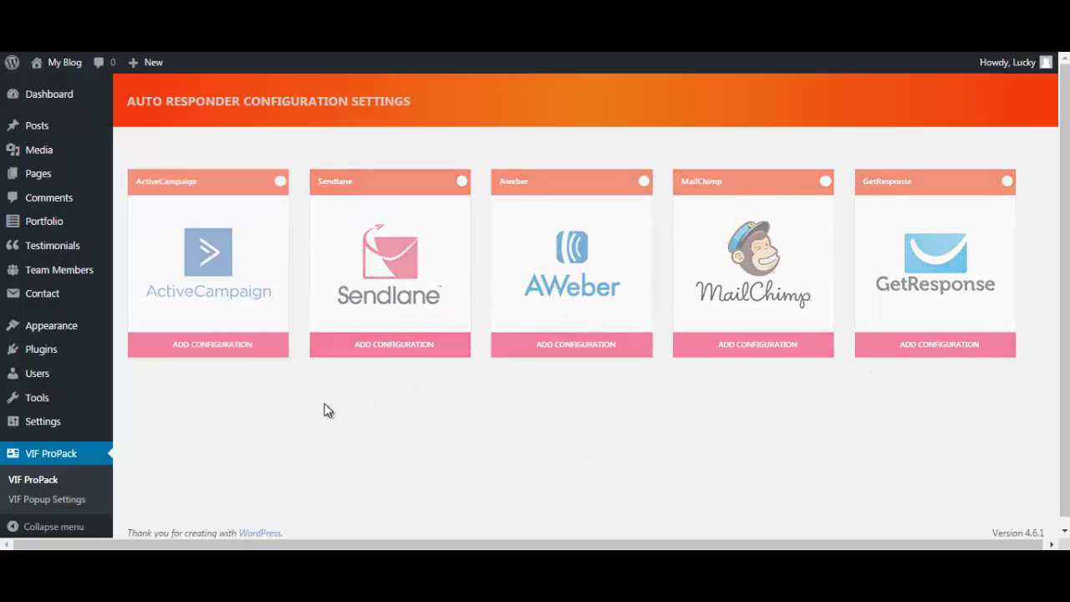
mouse_move(756, 265)
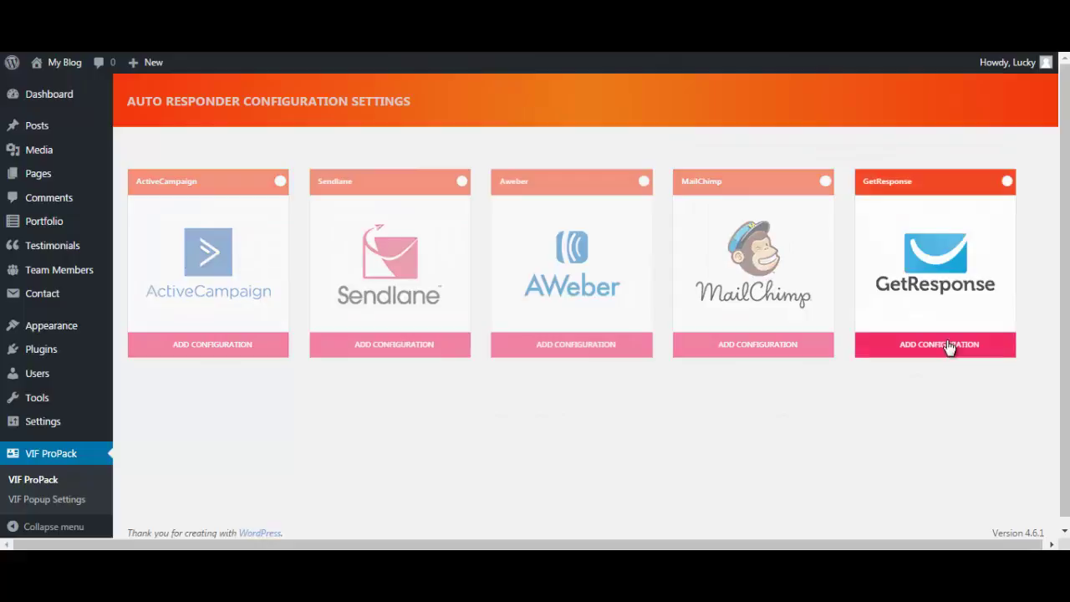
mouse_move(336, 318)
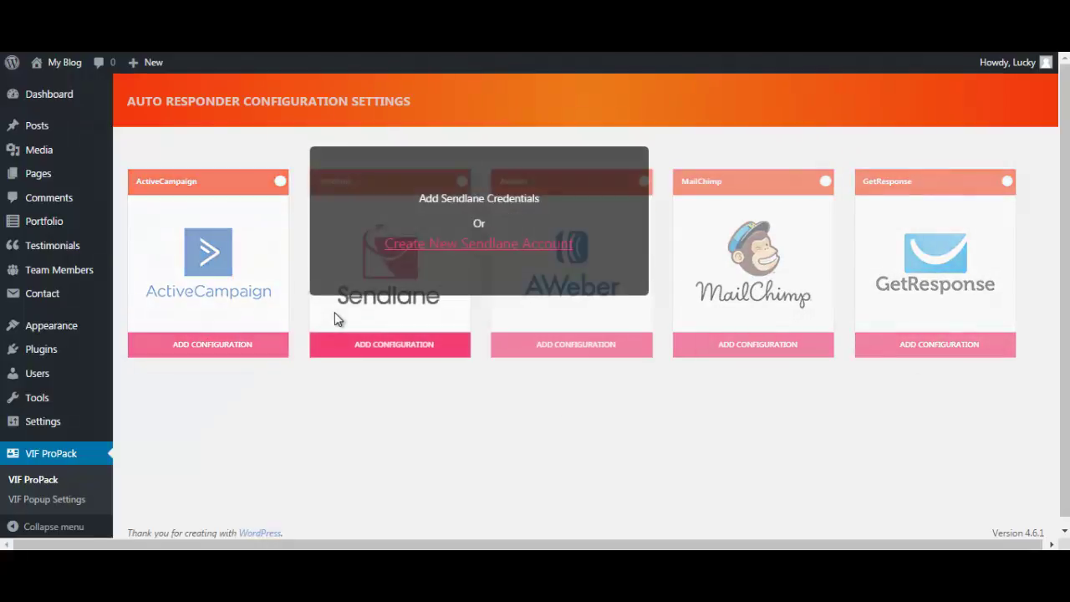
mouse_move(936, 331)
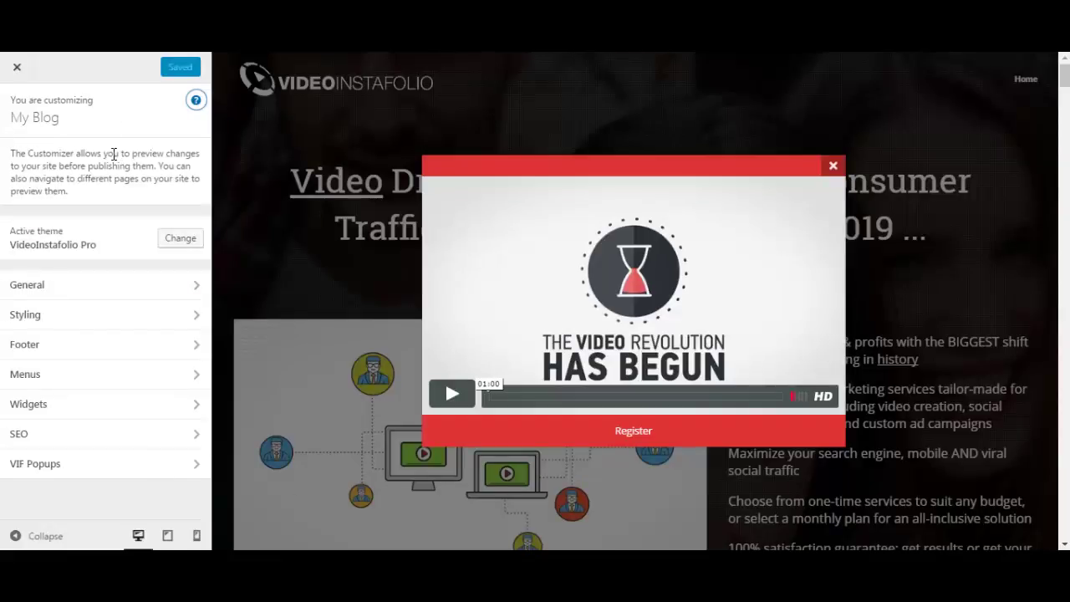
Hide the Customizer help text and review the General group's Header and Logo settings
drag(122, 153, 147, 169)
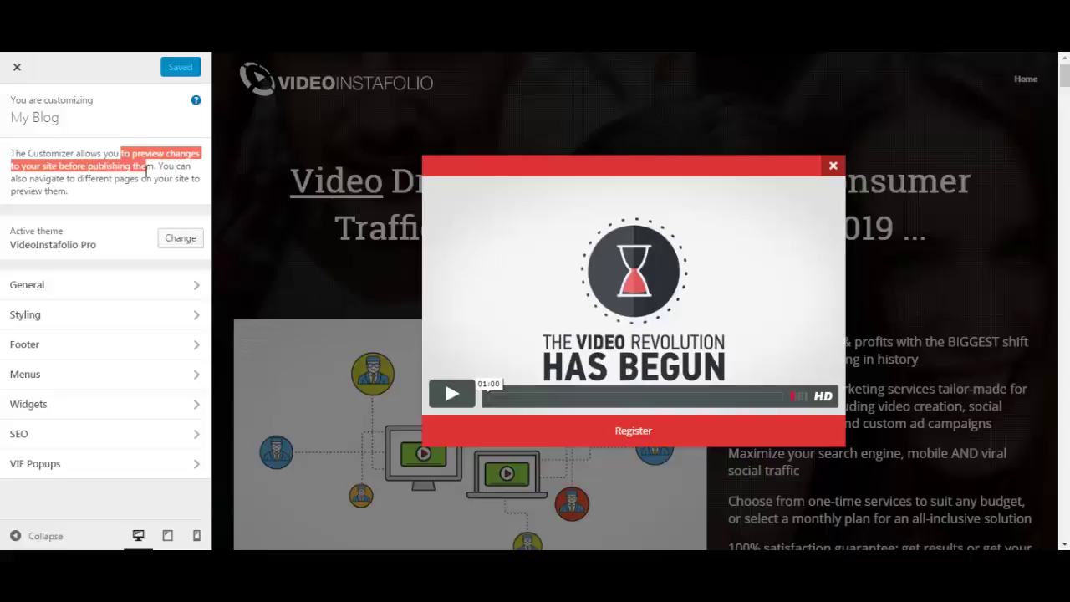
click(194, 102)
click(186, 219)
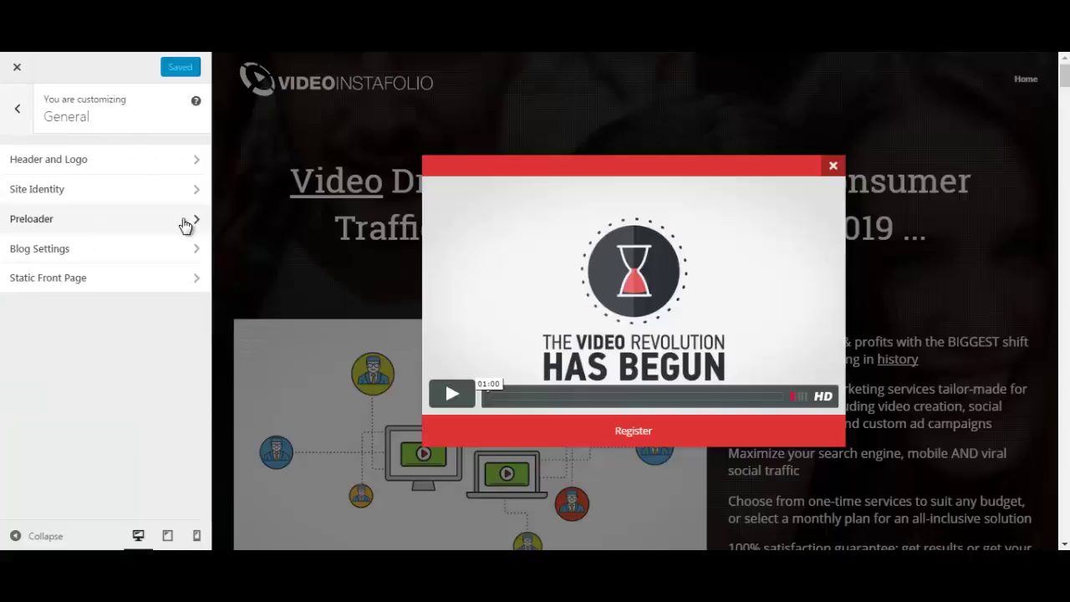
click(193, 159)
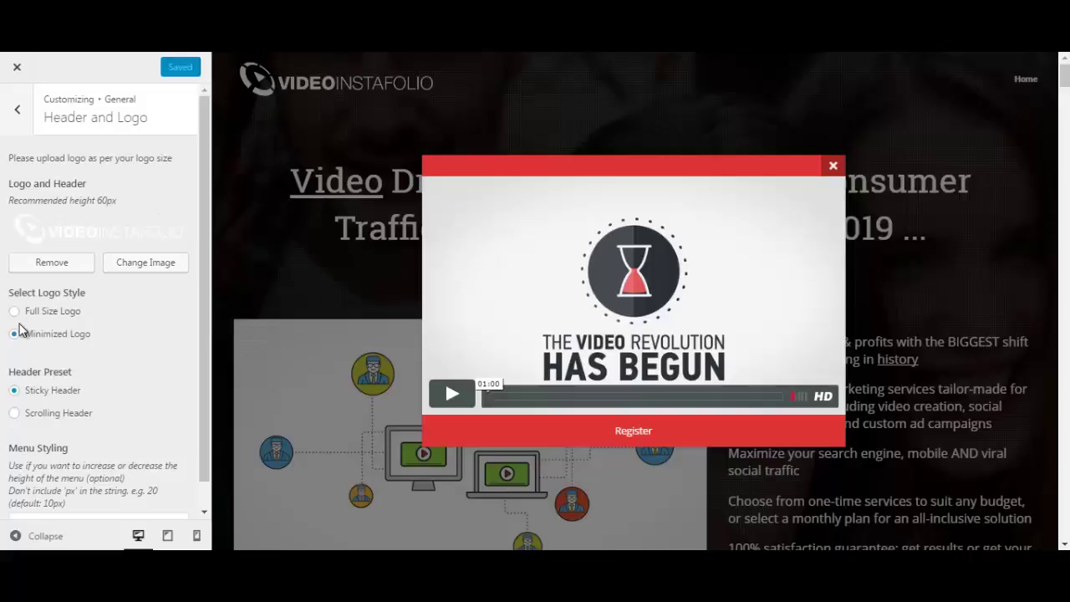
scroll(30, 325, down, 1)
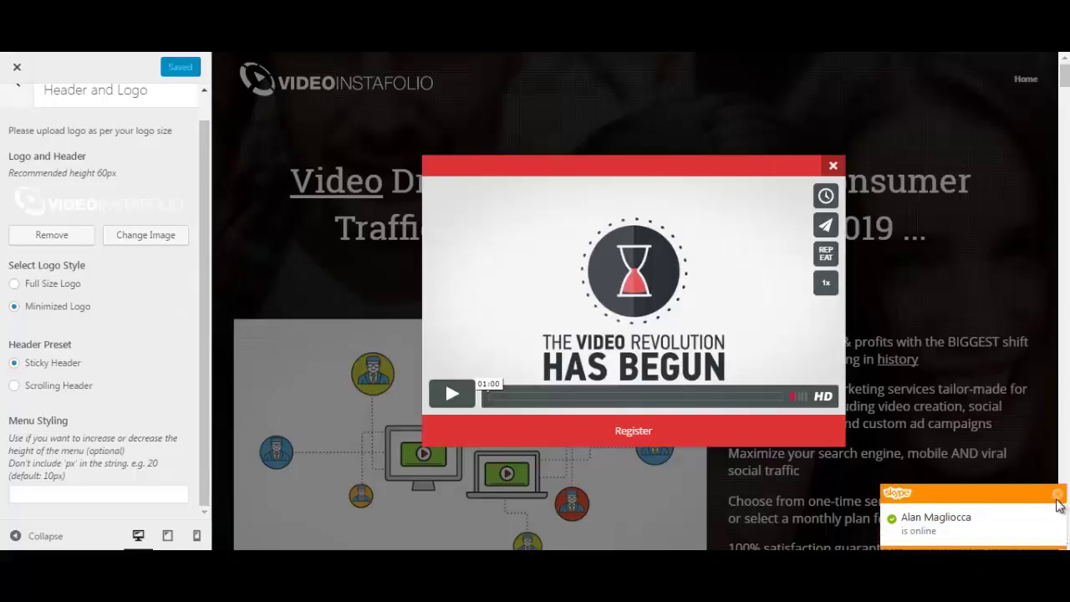
key(Escape)
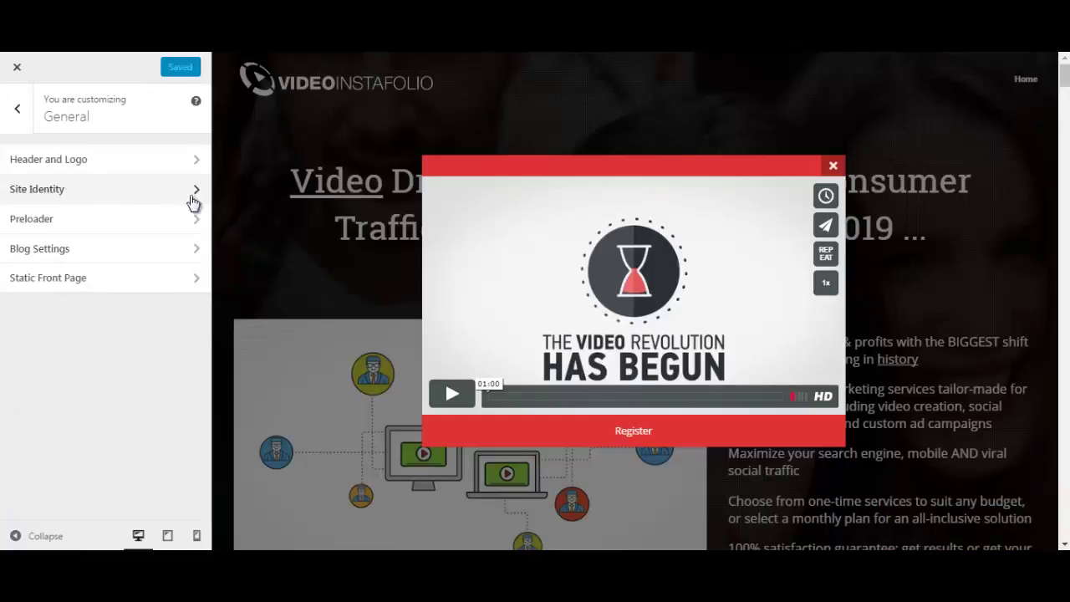
Review Site Identity and Preloader settings, and hide blog post metadata site-wide
click(147, 197)
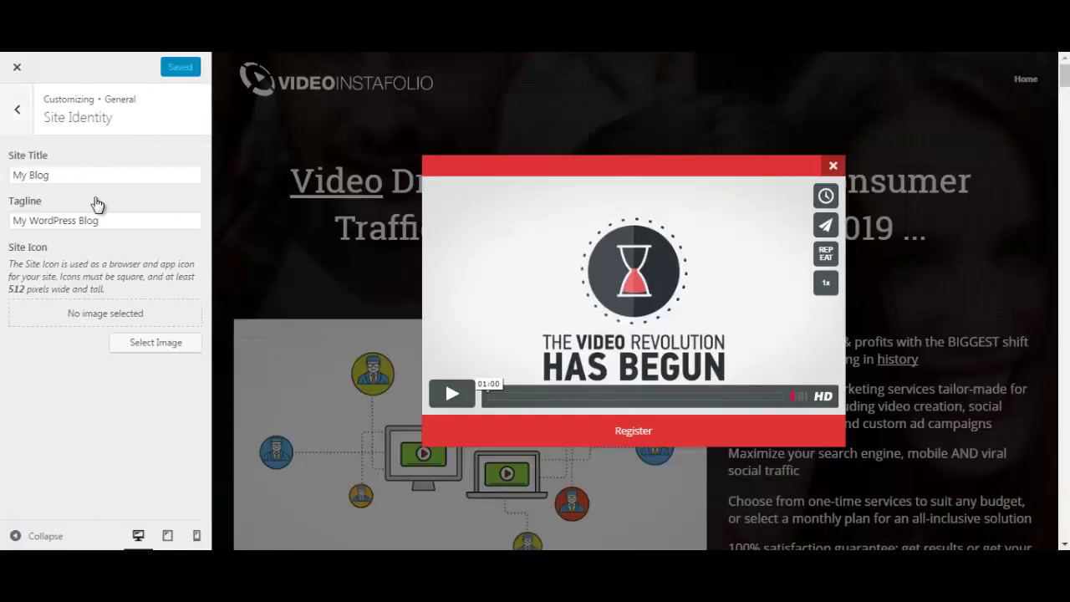
click(18, 115)
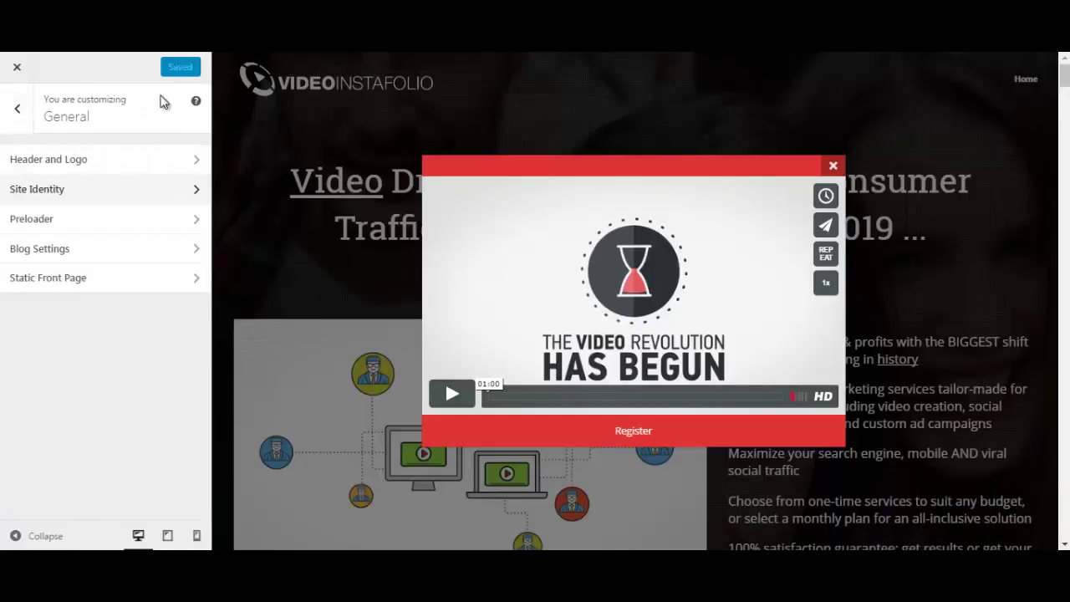
click(189, 220)
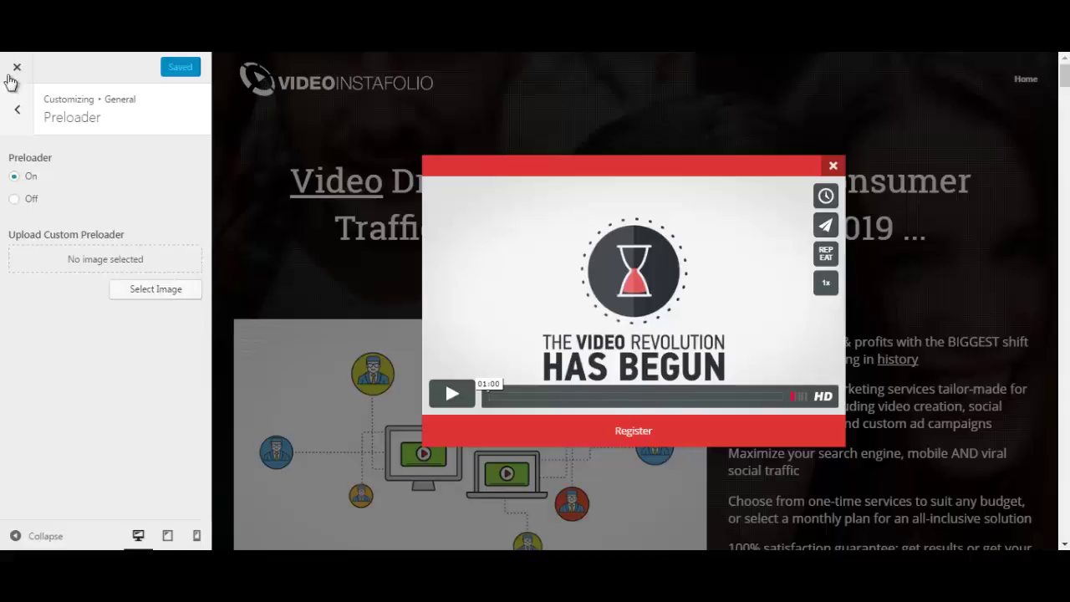
click(17, 109)
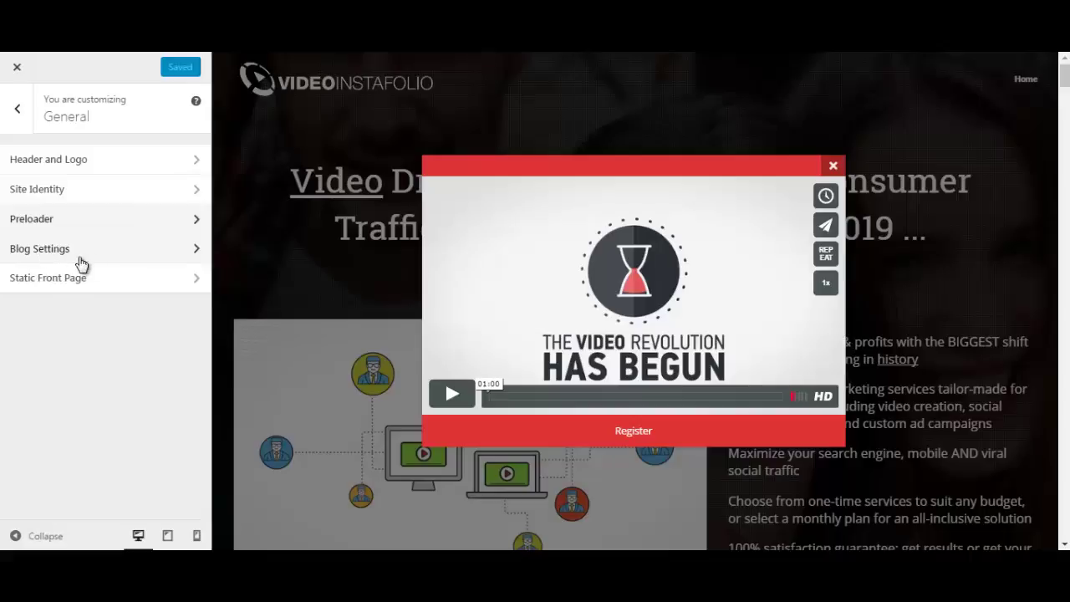
click(189, 248)
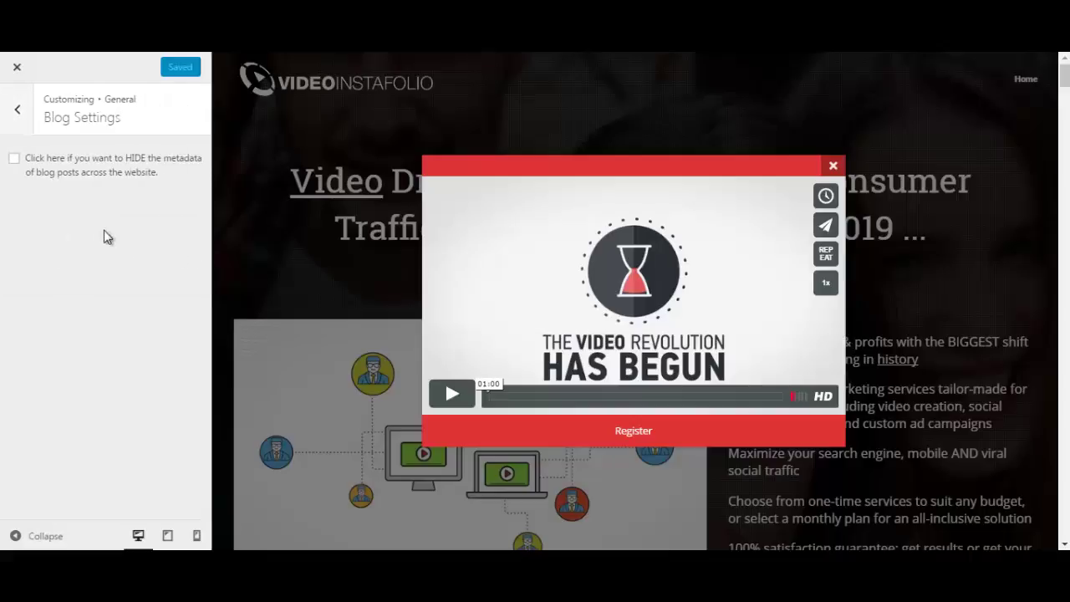
click(14, 158)
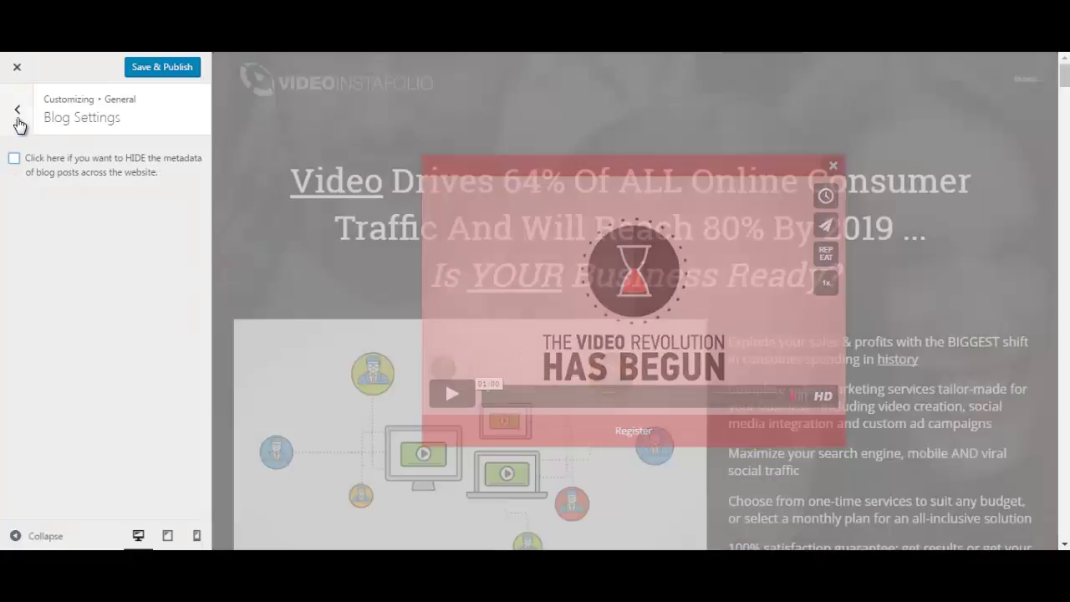
click(16, 109)
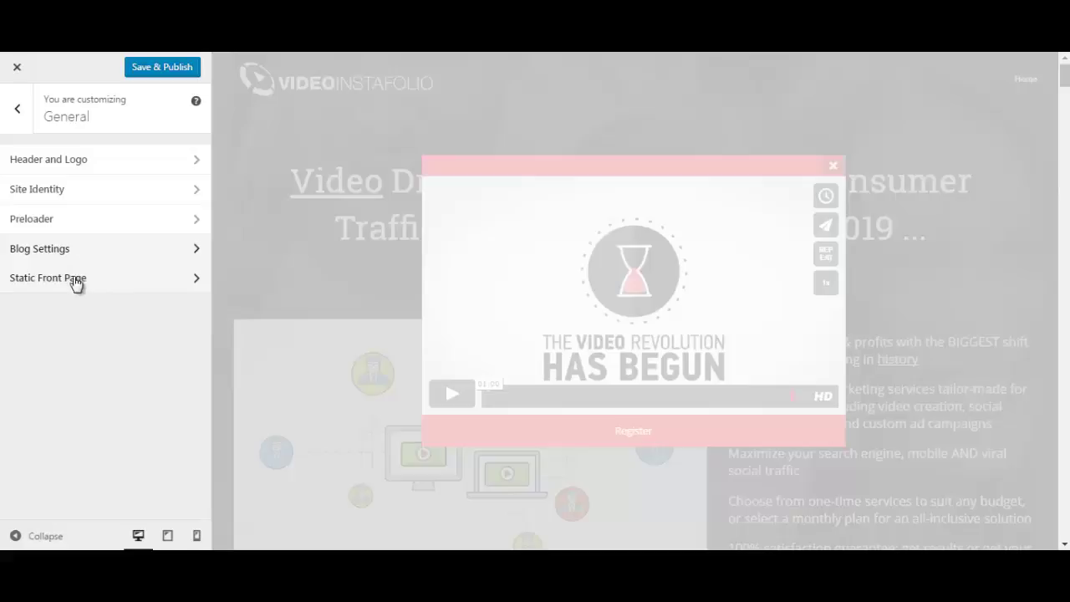
Keep Home as the static front page and return to the main Customizer panel
click(150, 289)
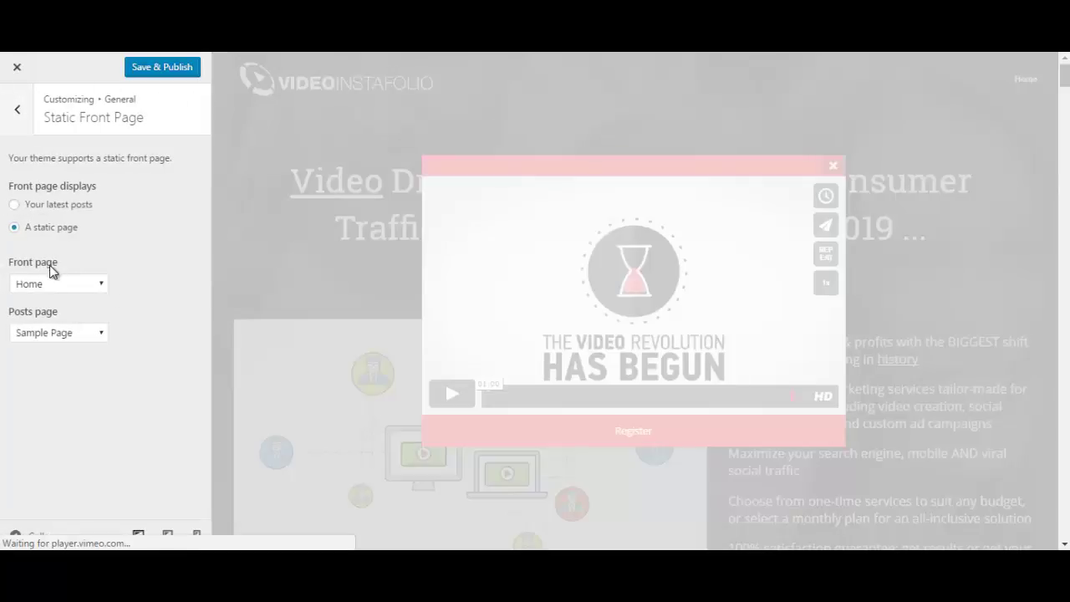
click(99, 287)
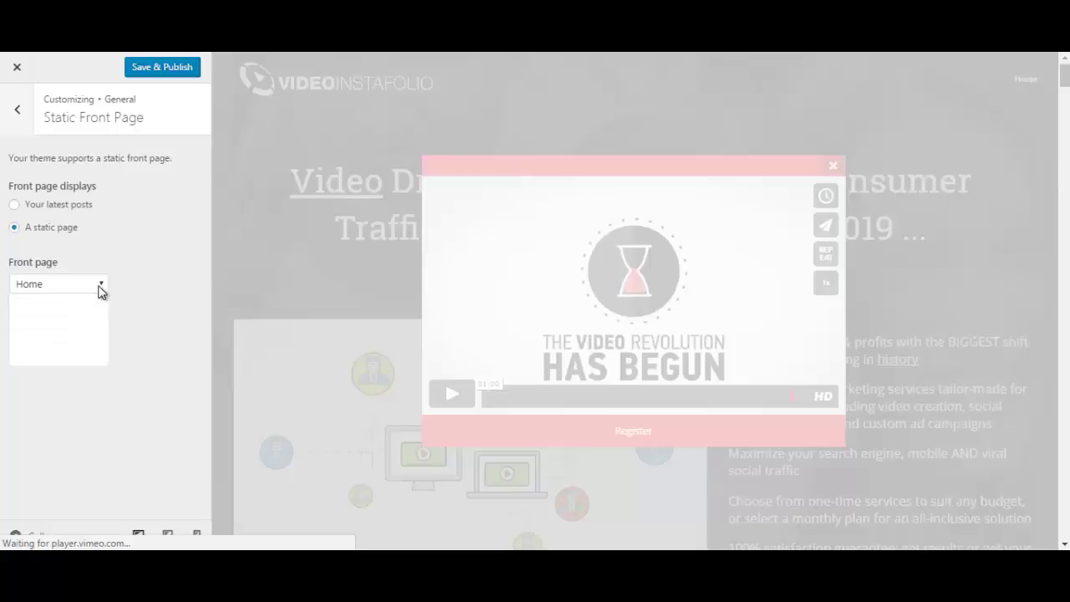
click(99, 286)
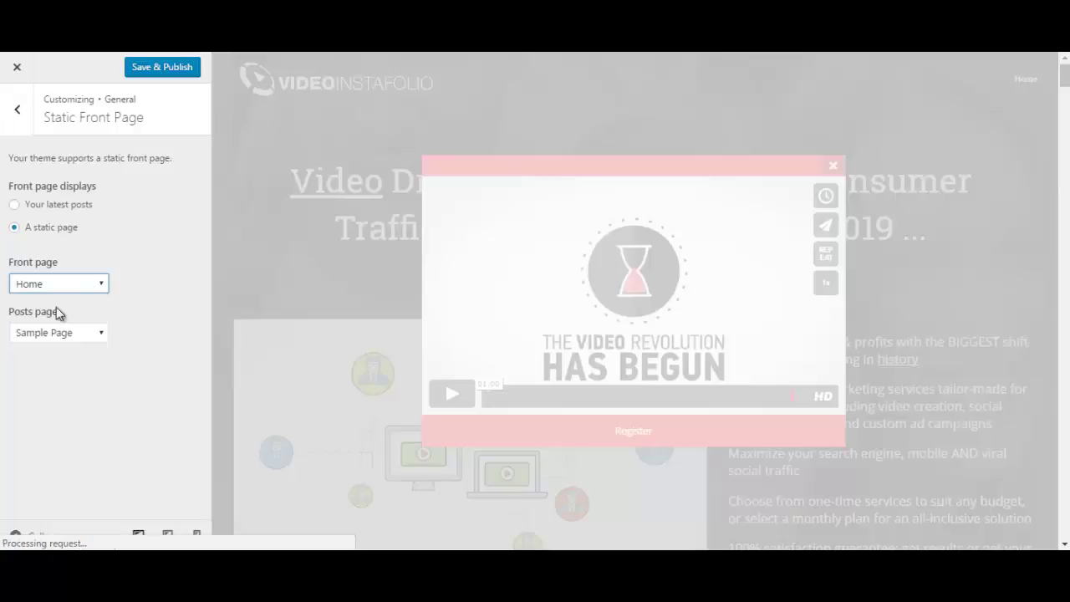
click(15, 108)
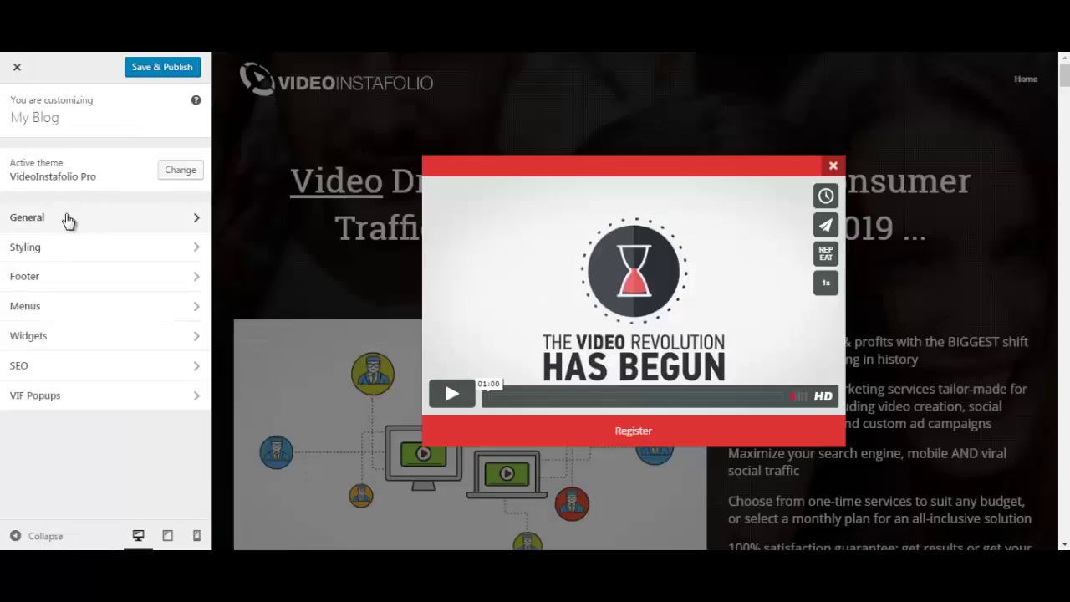
click(33, 249)
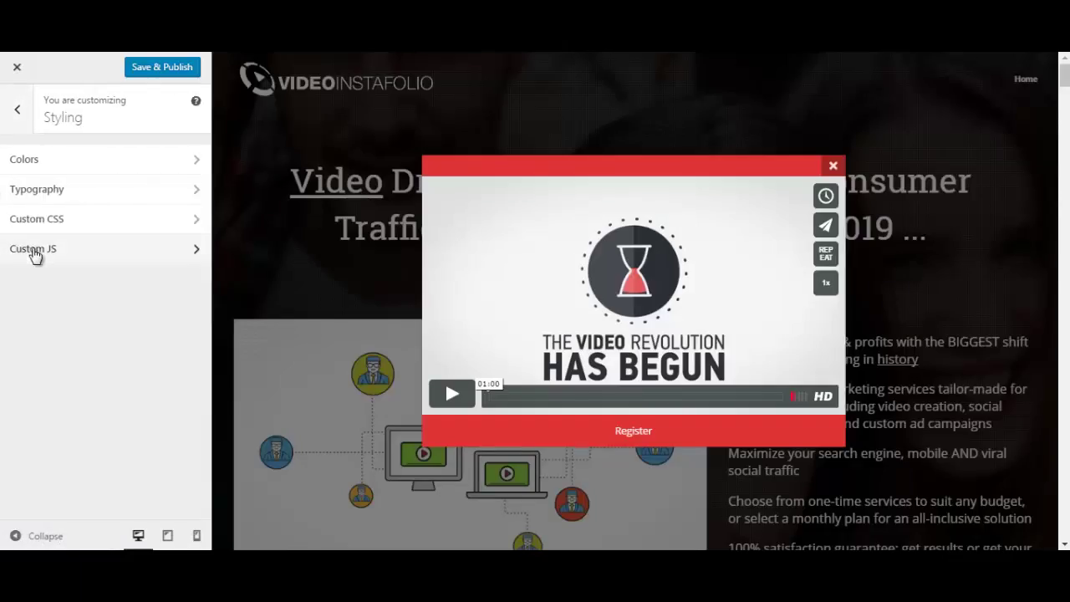
click(171, 161)
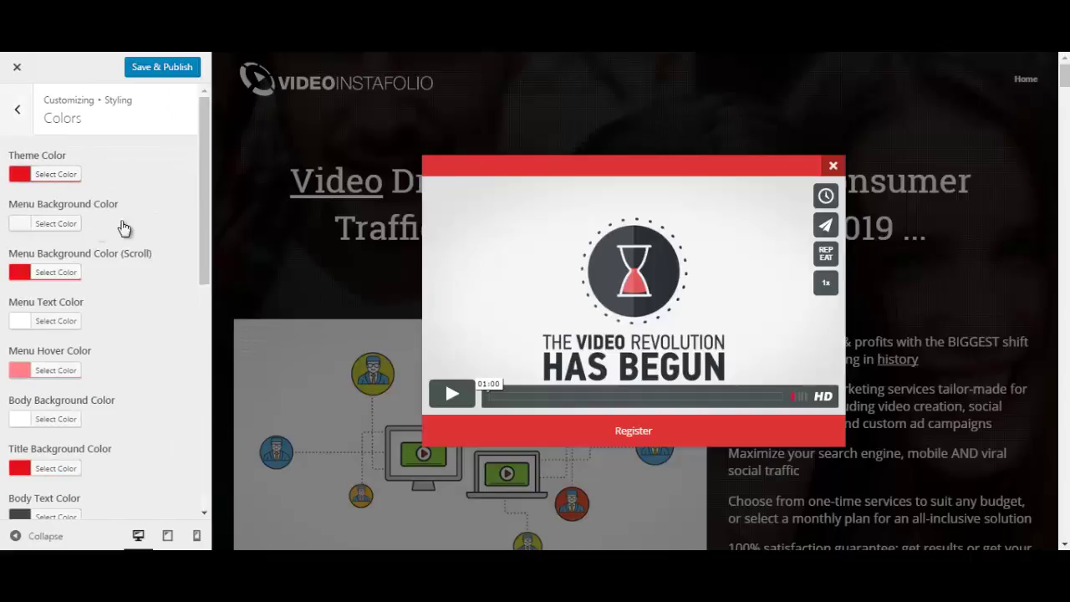
scroll(31, 267, down, 1)
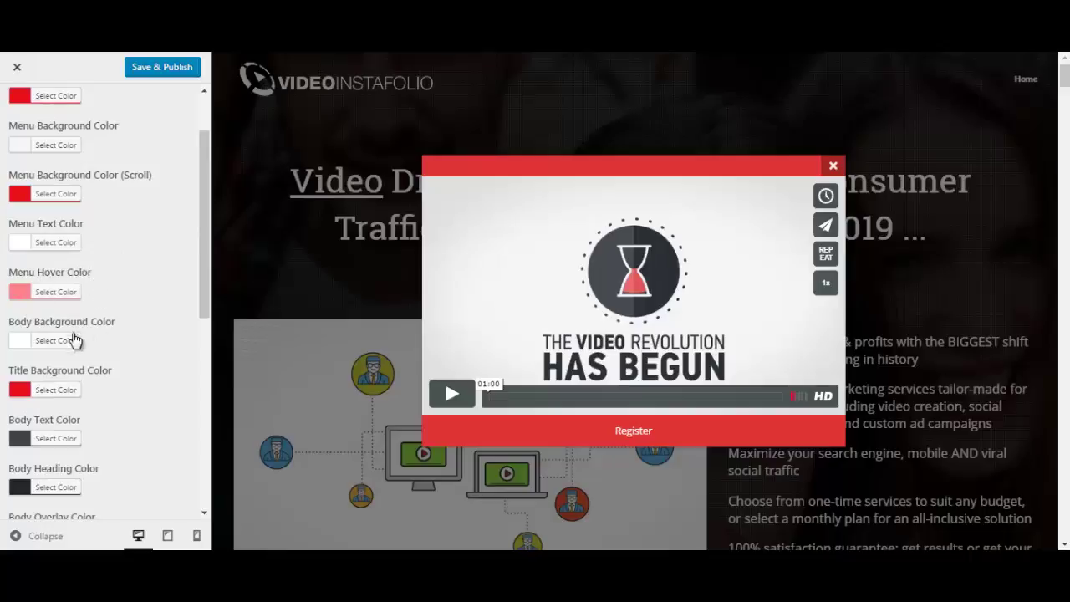
scroll(59, 389, down, 3)
scroll(41, 276, up, 4)
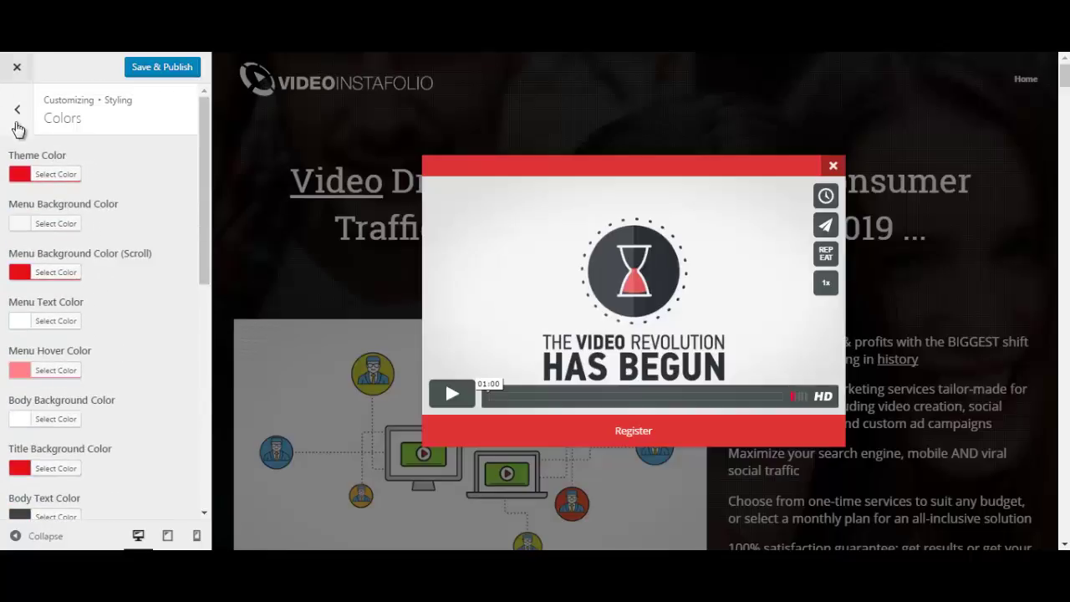
scroll(90, 289, down, 1)
scroll(90, 289, down, 7)
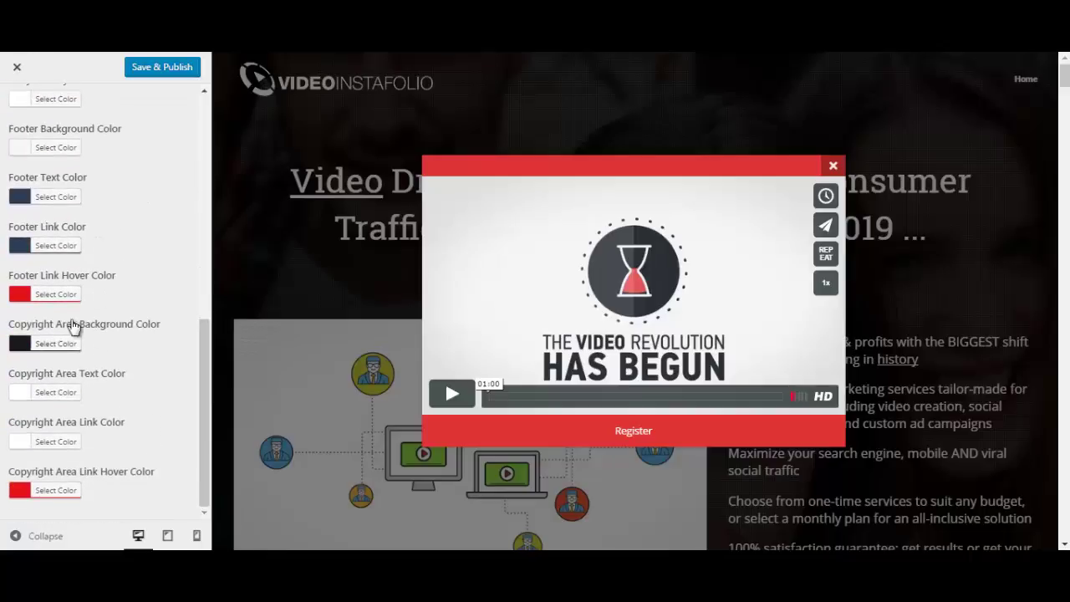
scroll(115, 266, up, 10)
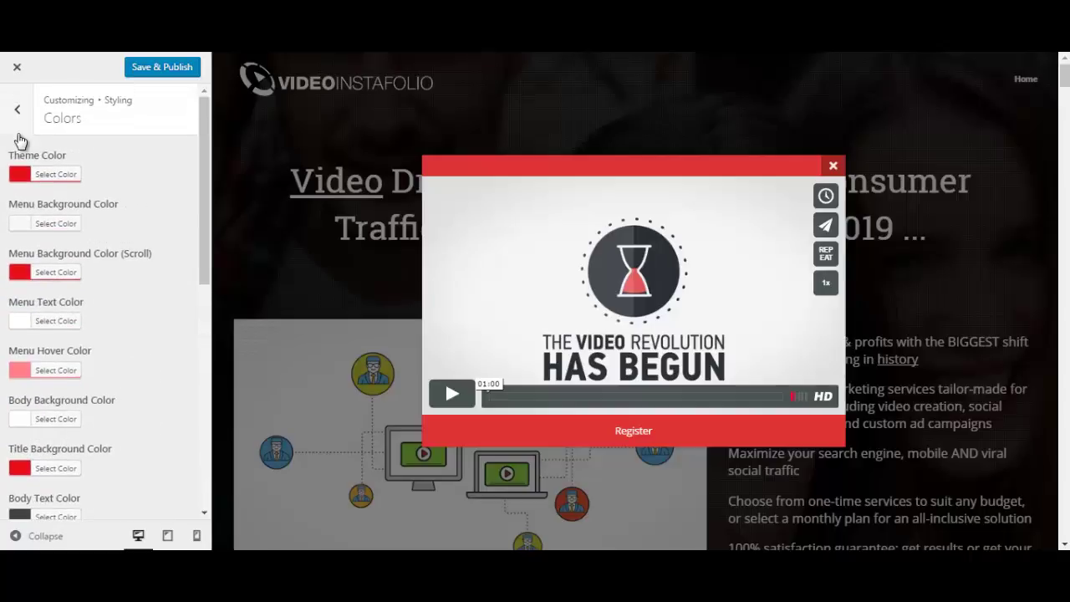
click(19, 115)
click(157, 197)
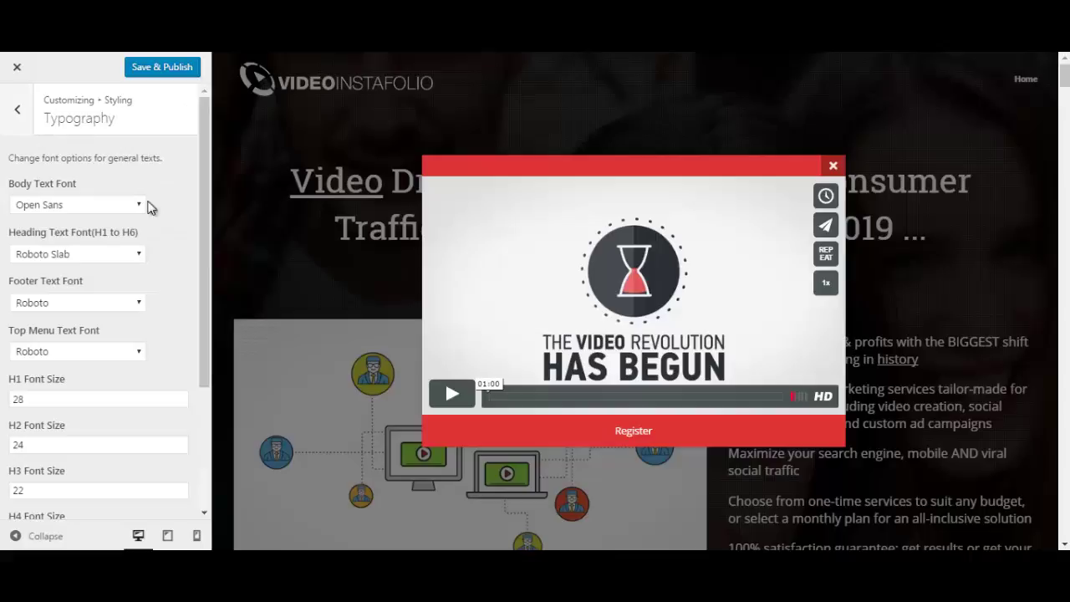
scroll(131, 338, down, 3)
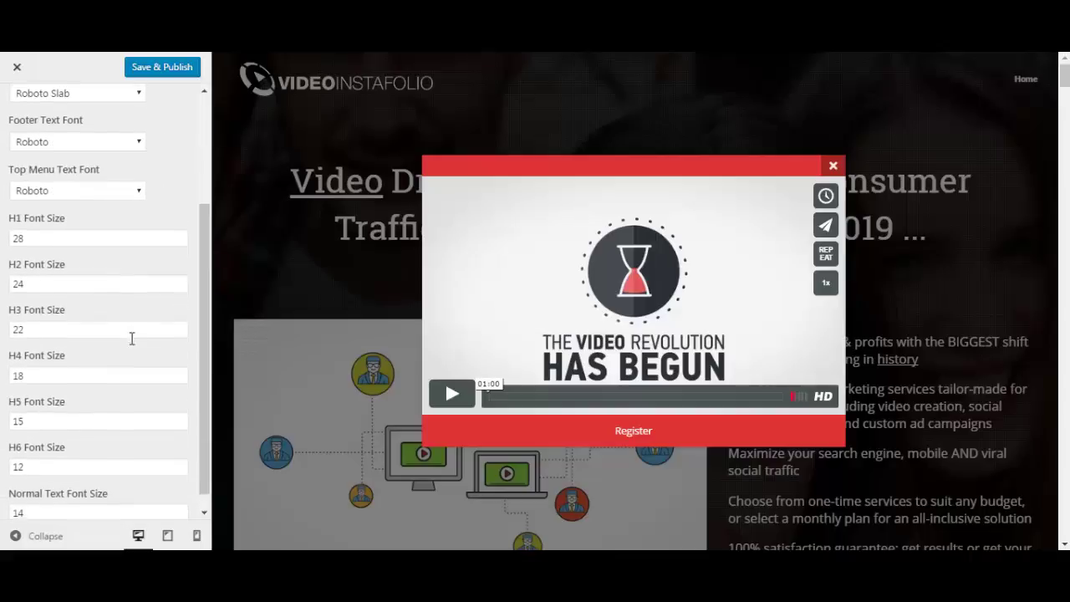
scroll(134, 345, up, 1)
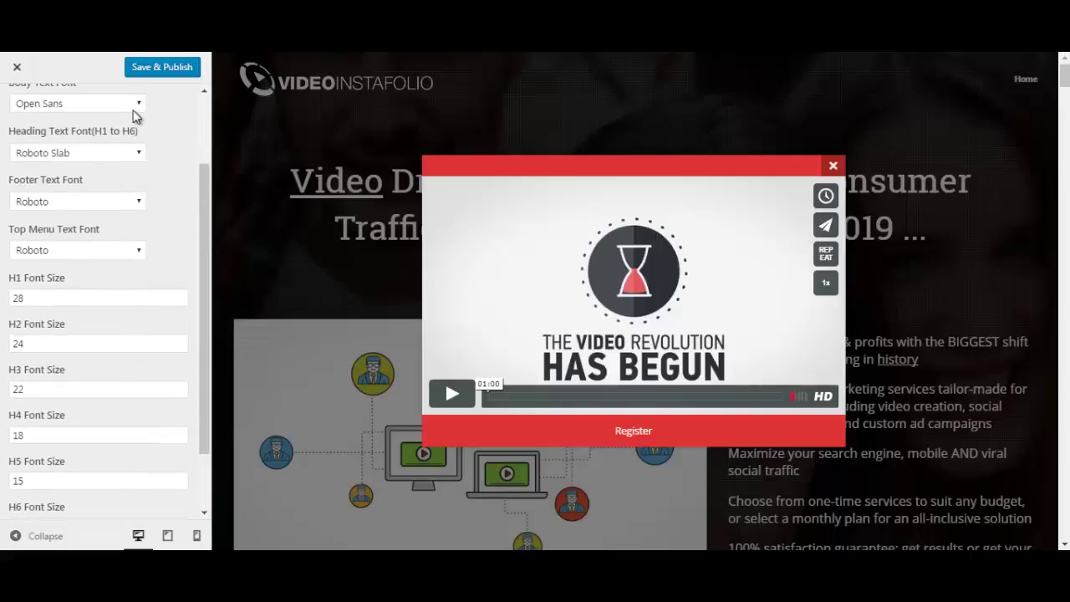
scroll(30, 163, up, 2)
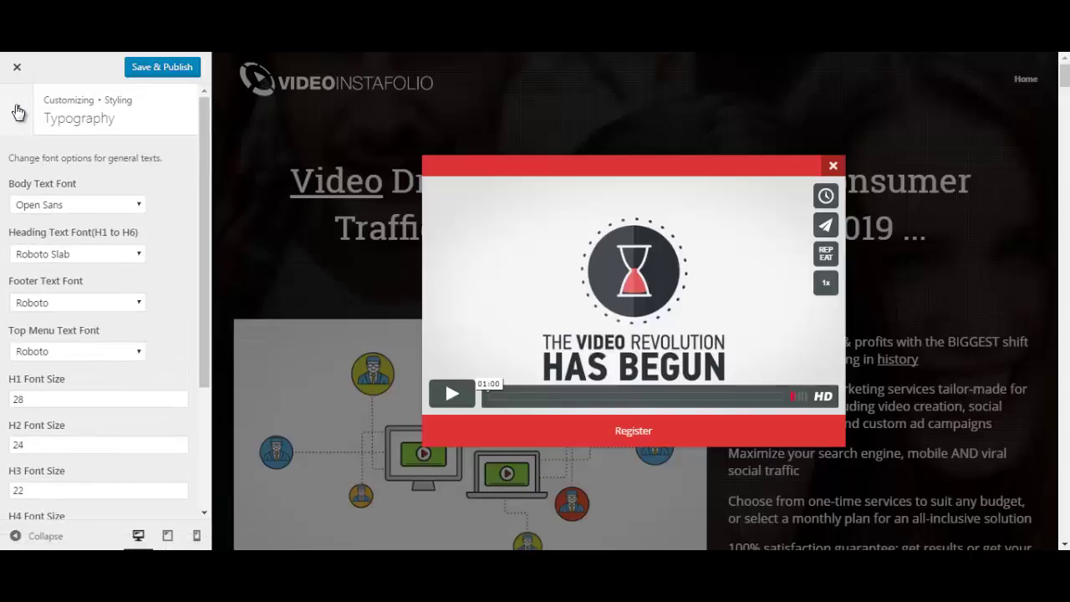
click(18, 112)
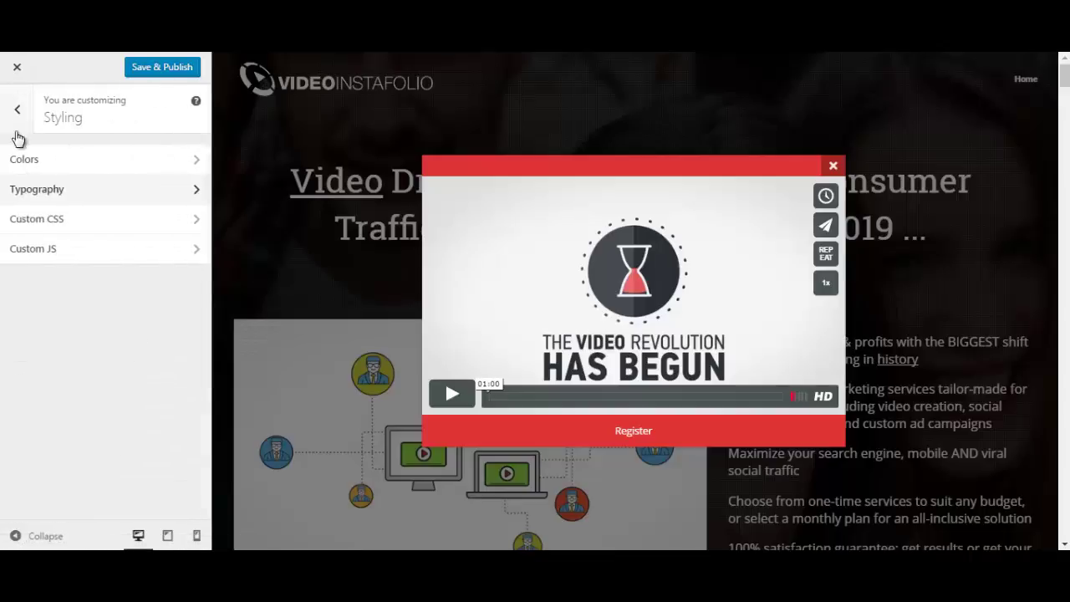
click(189, 222)
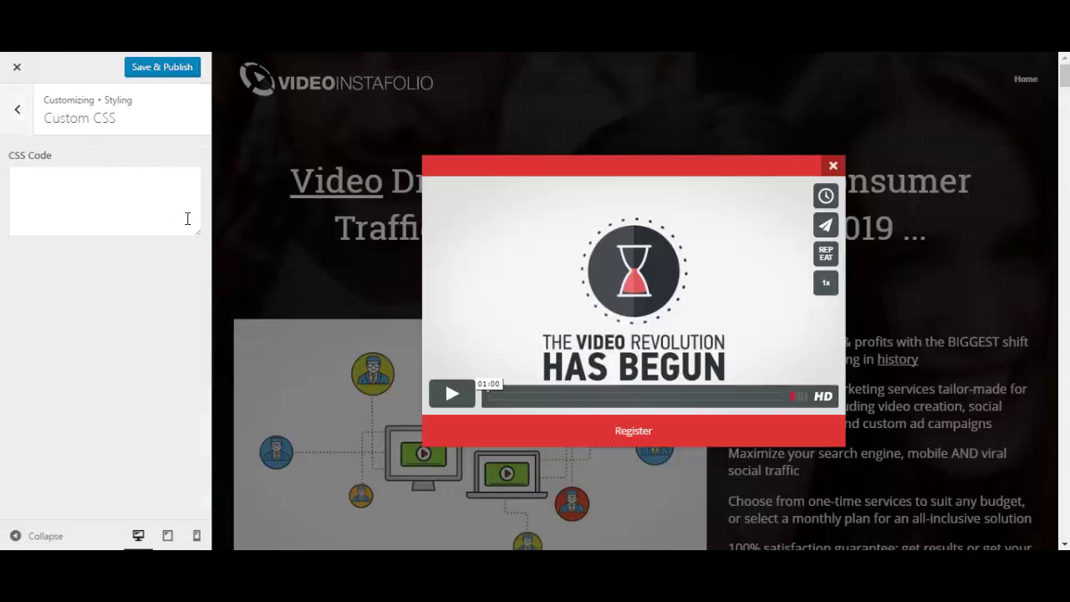
click(15, 111)
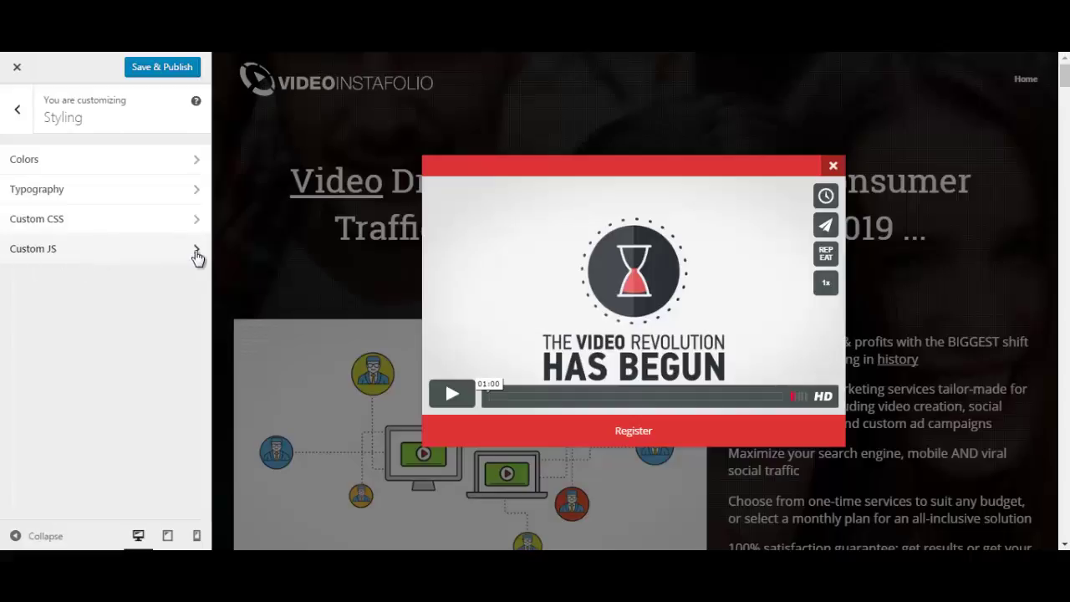
click(197, 256)
click(18, 114)
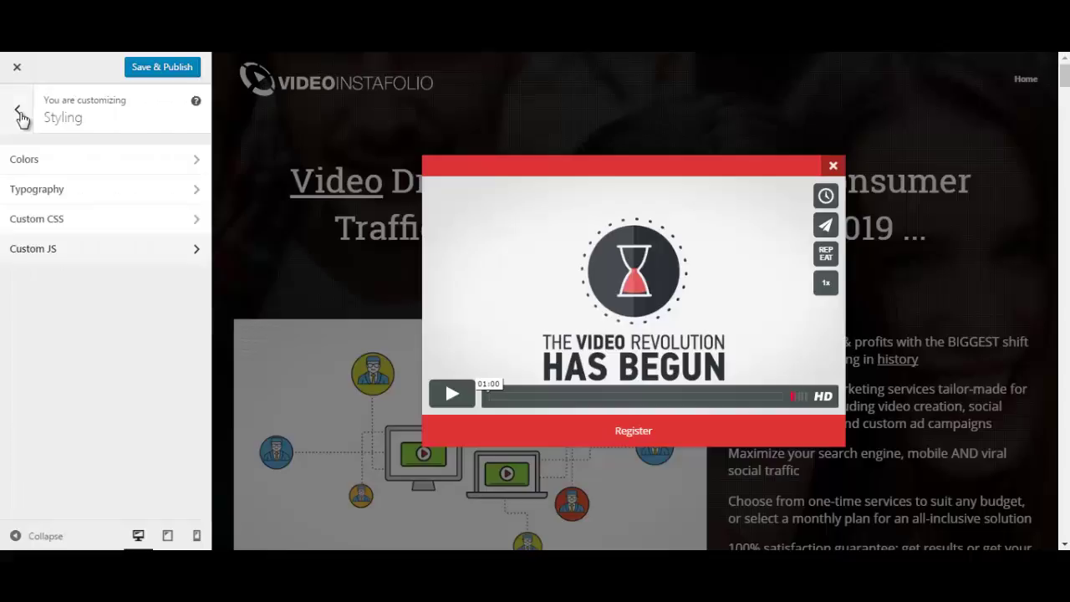
click(20, 114)
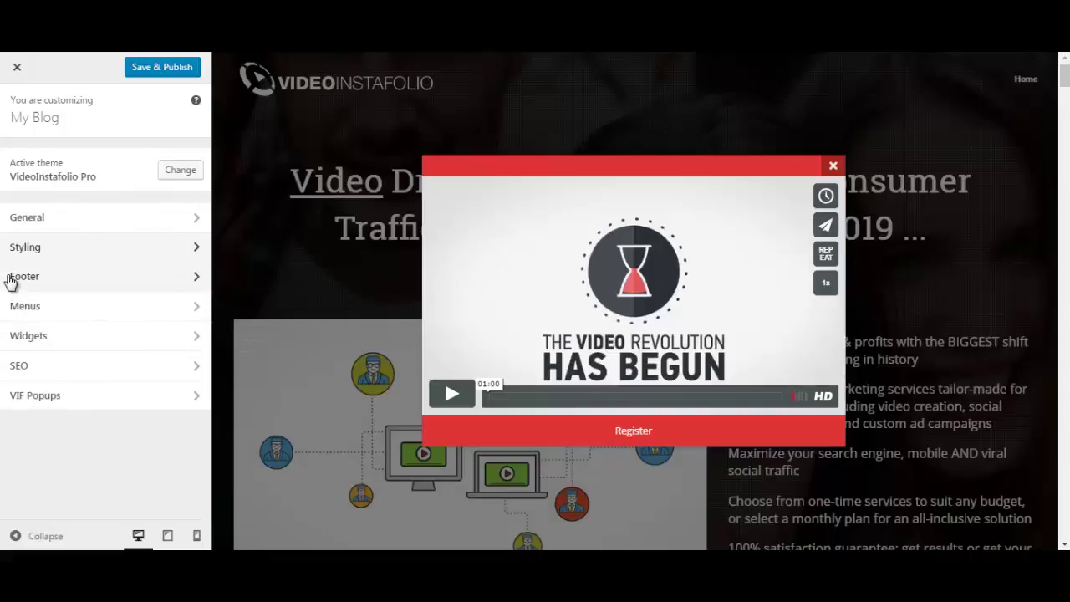
click(181, 279)
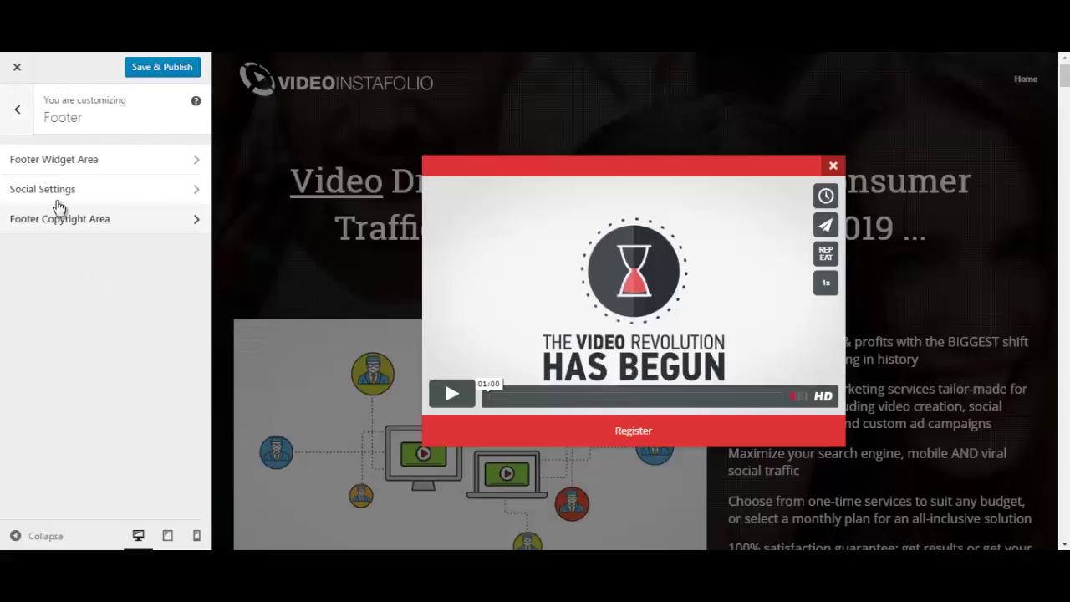
click(162, 166)
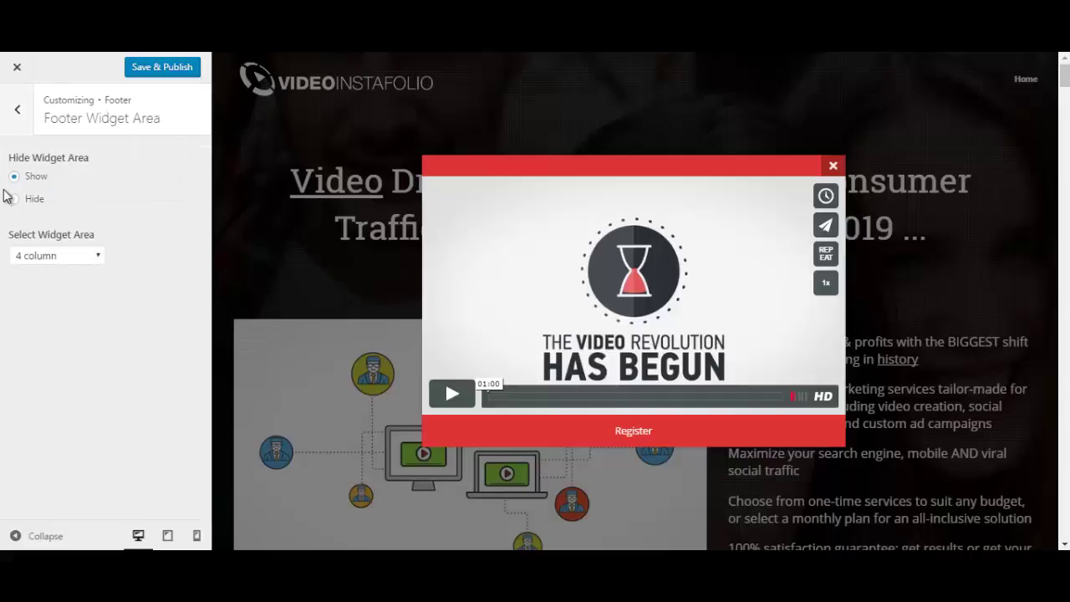
click(98, 259)
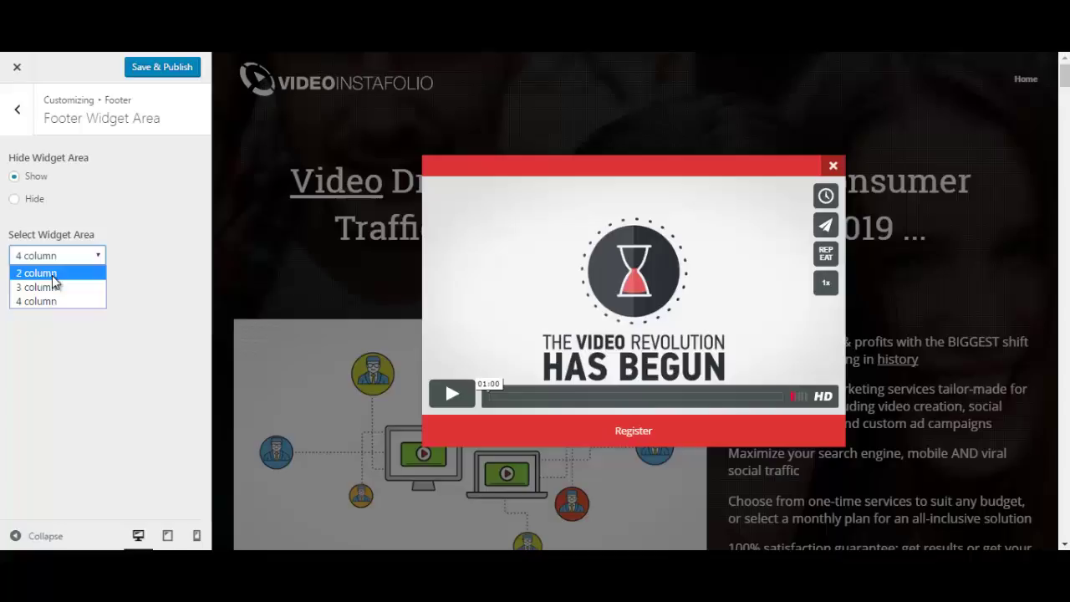
click(17, 109)
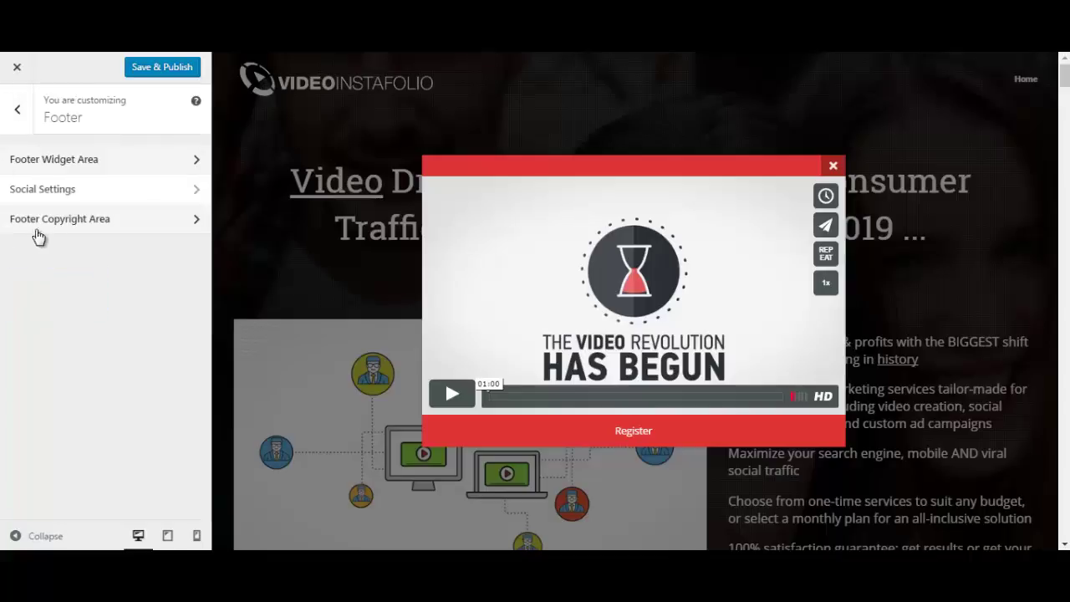
click(17, 108)
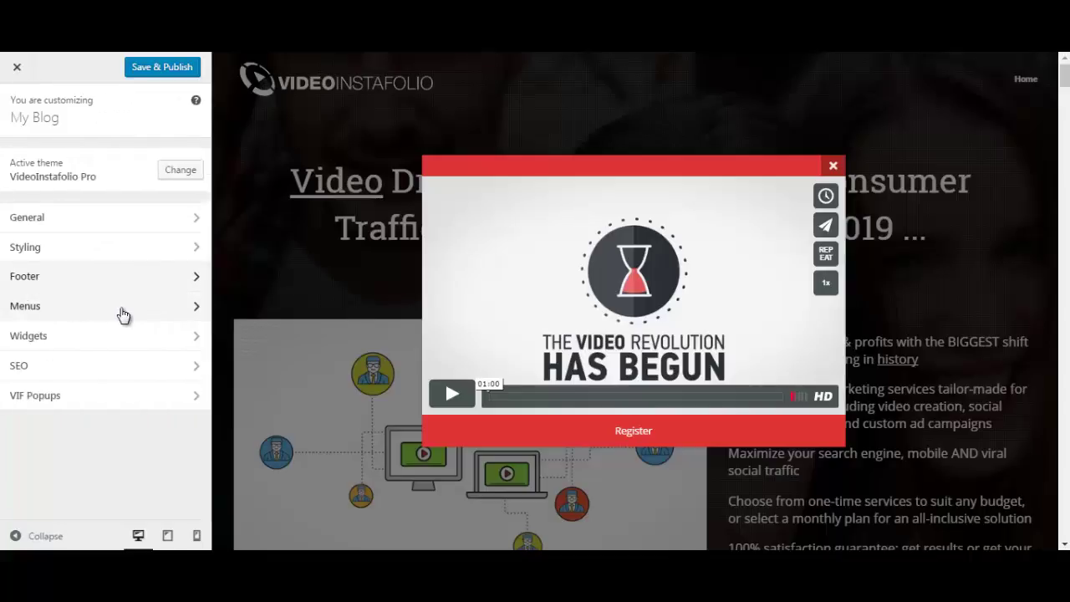
click(156, 306)
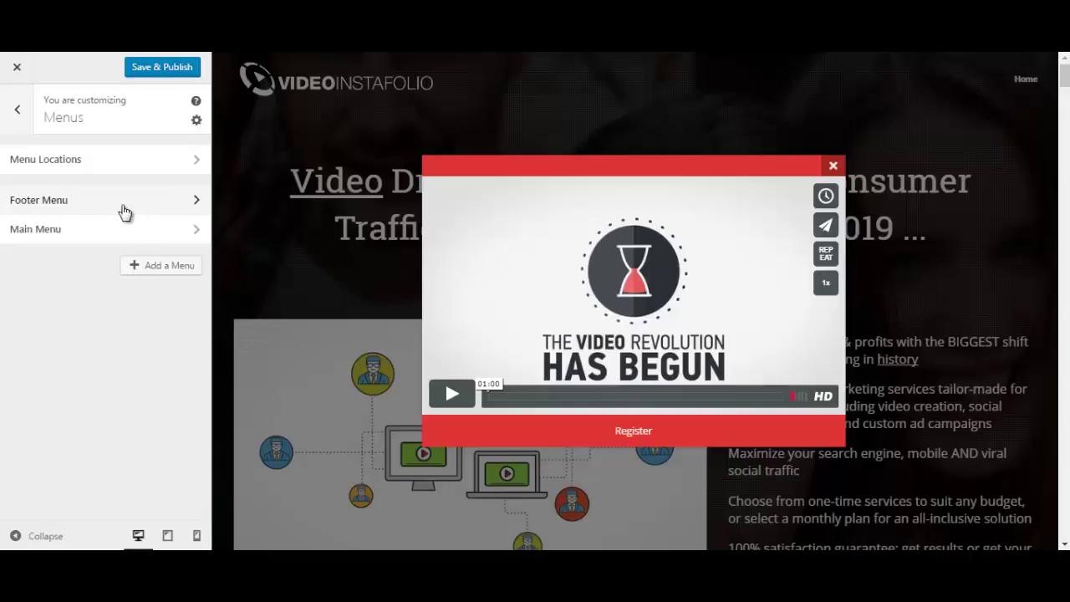
click(157, 204)
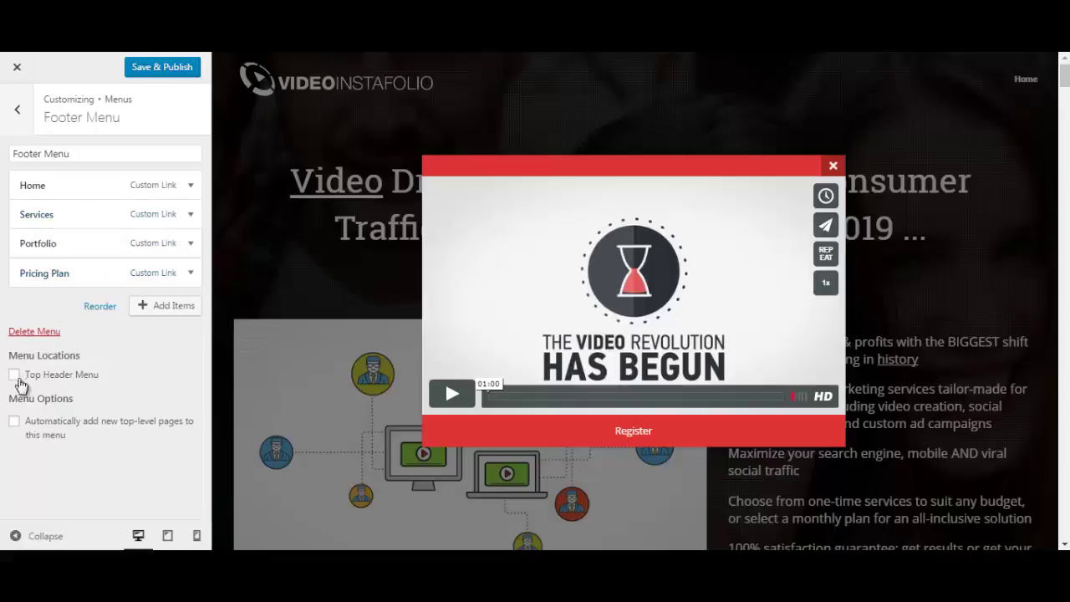
click(17, 115)
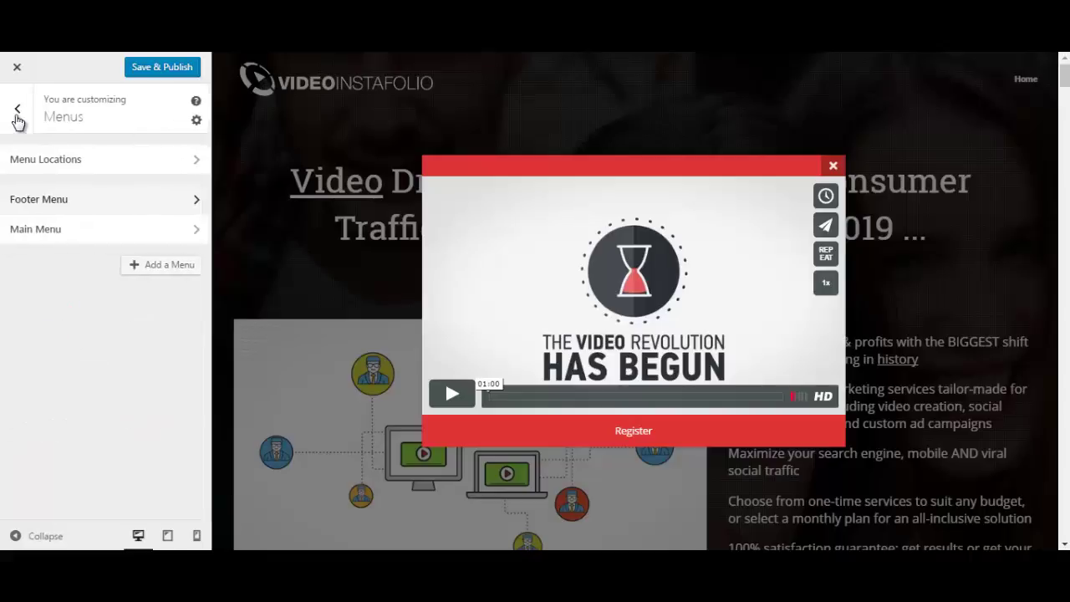
click(185, 205)
click(19, 115)
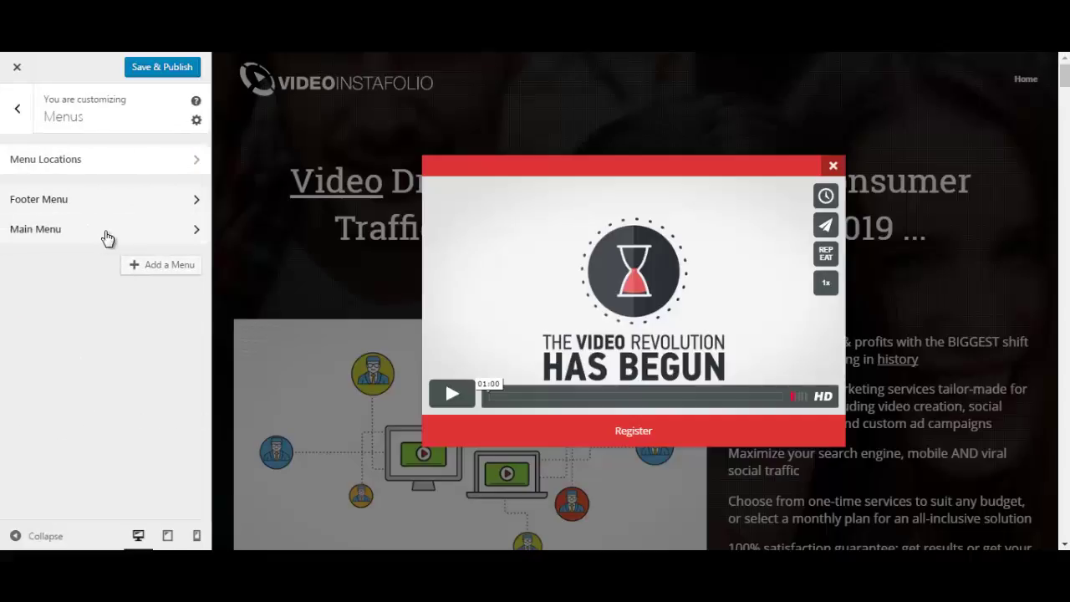
click(143, 236)
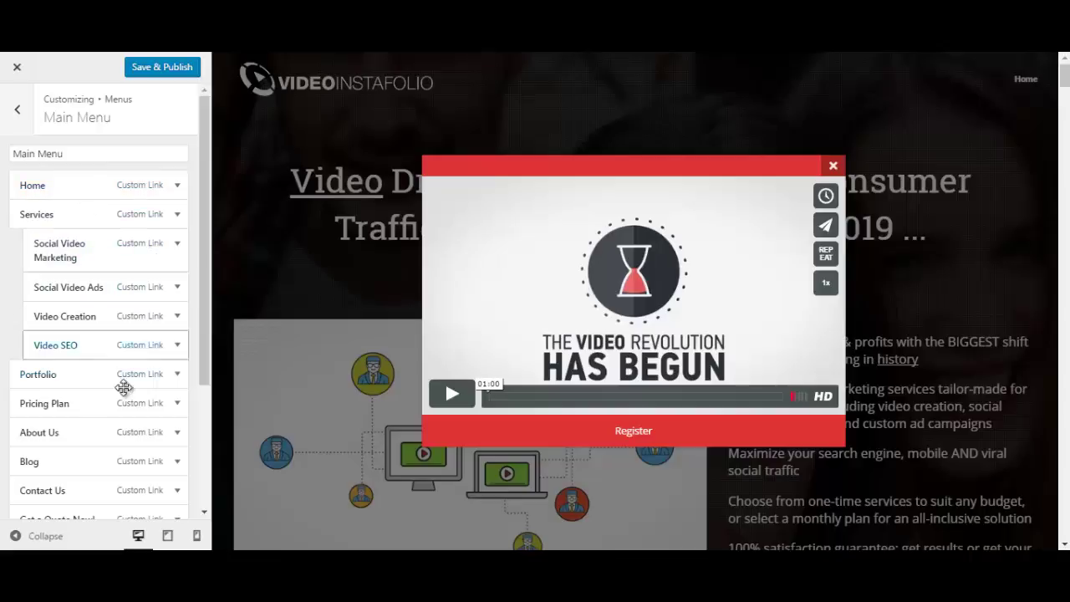
click(15, 121)
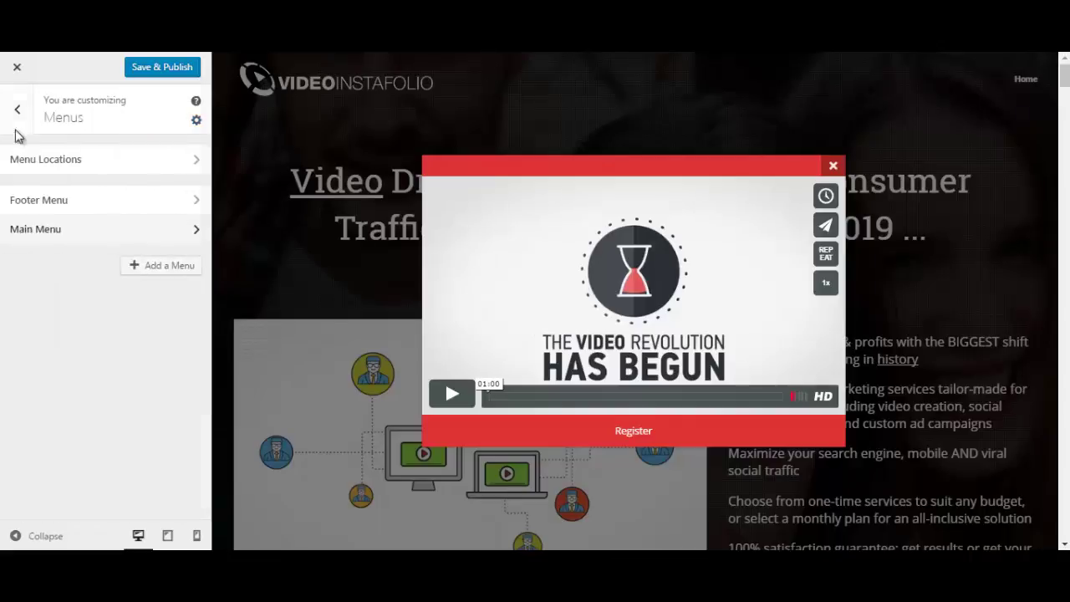
click(16, 113)
Inspect Footer Area One's ABOUT VideoInstaFolio widget, then go to the SEO section
click(189, 343)
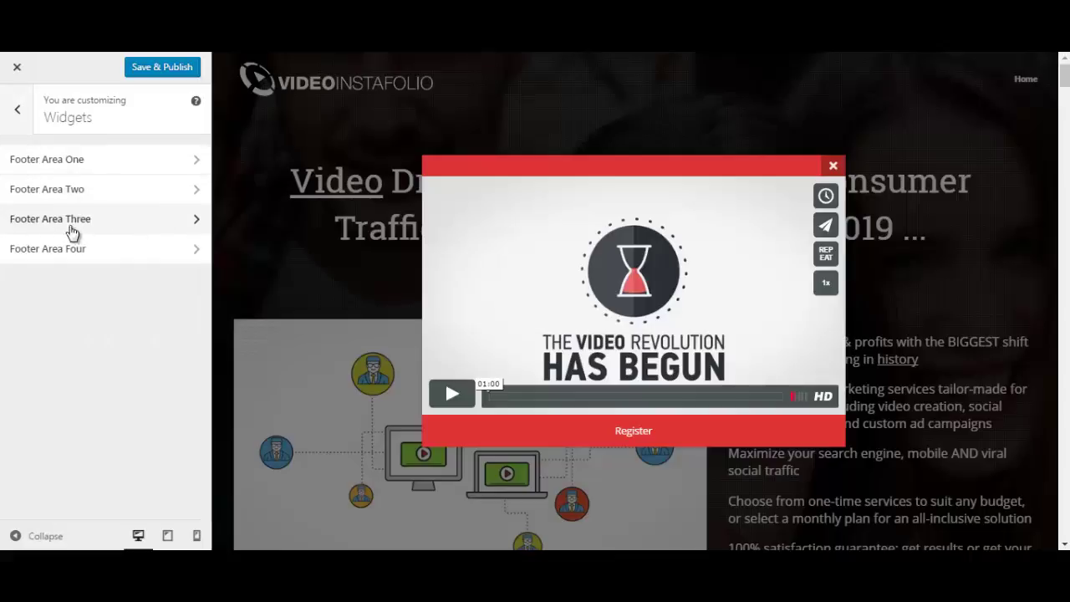
click(195, 161)
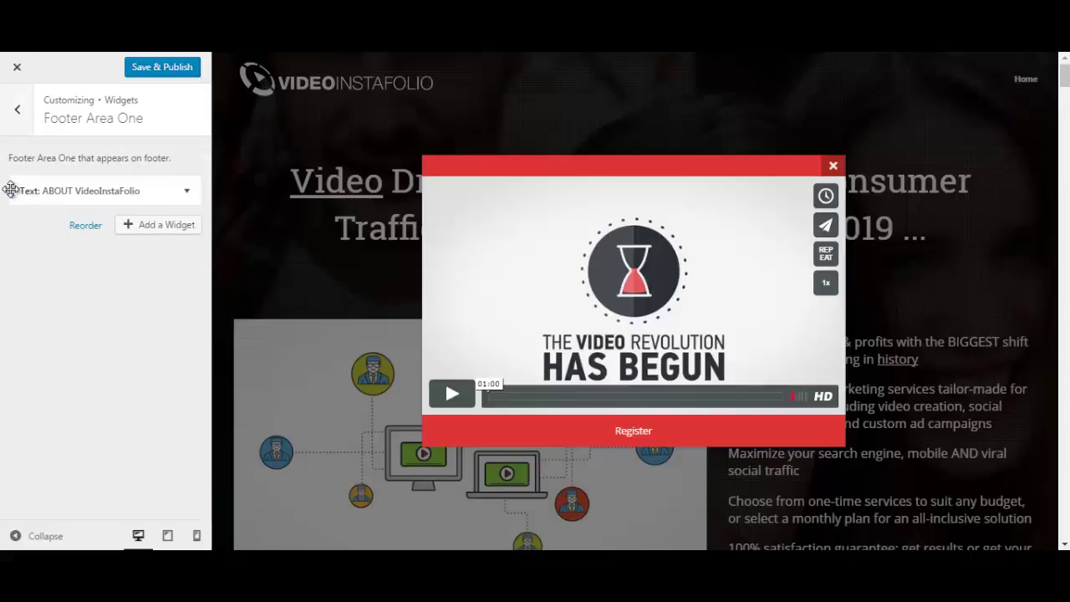
click(189, 191)
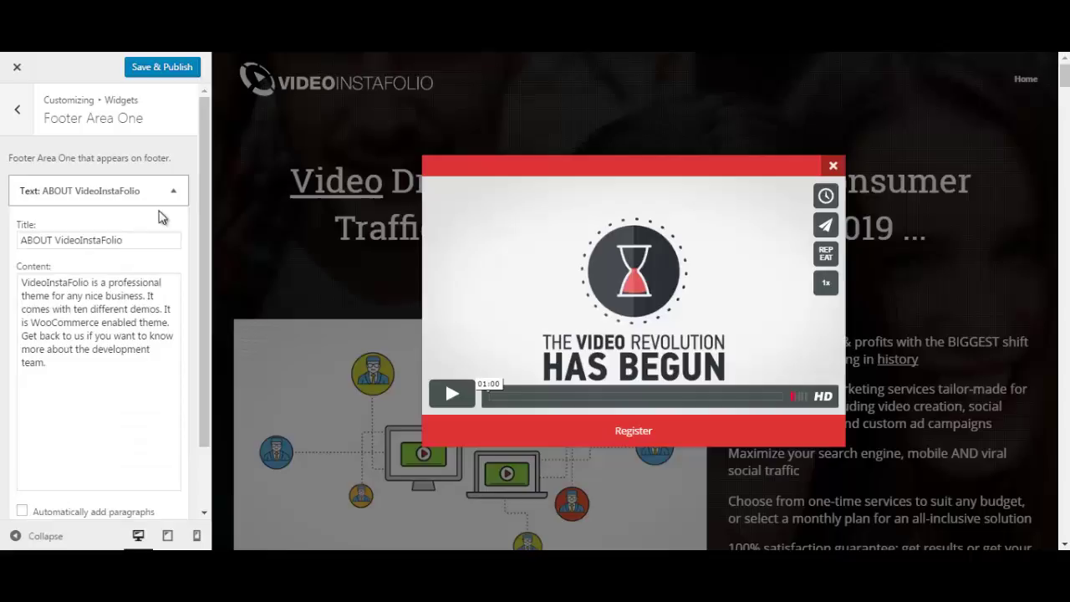
click(16, 112)
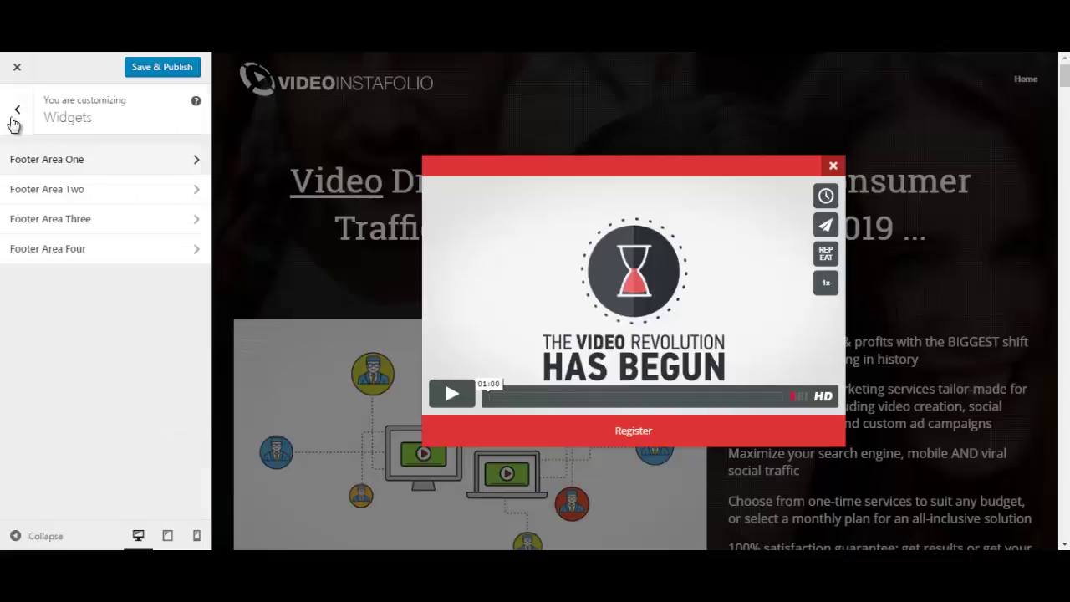
click(14, 120)
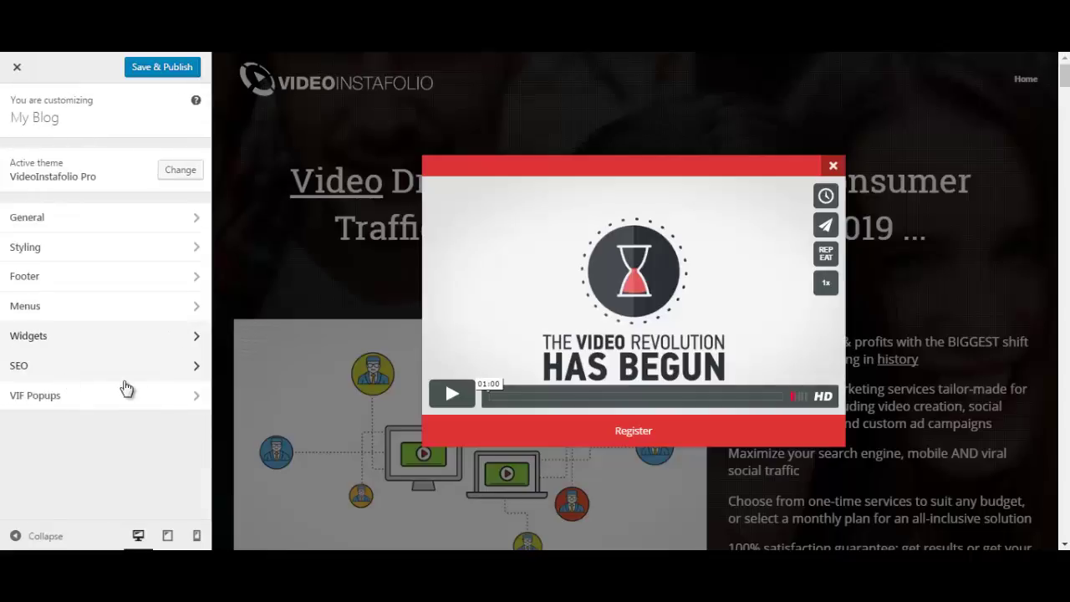
click(186, 375)
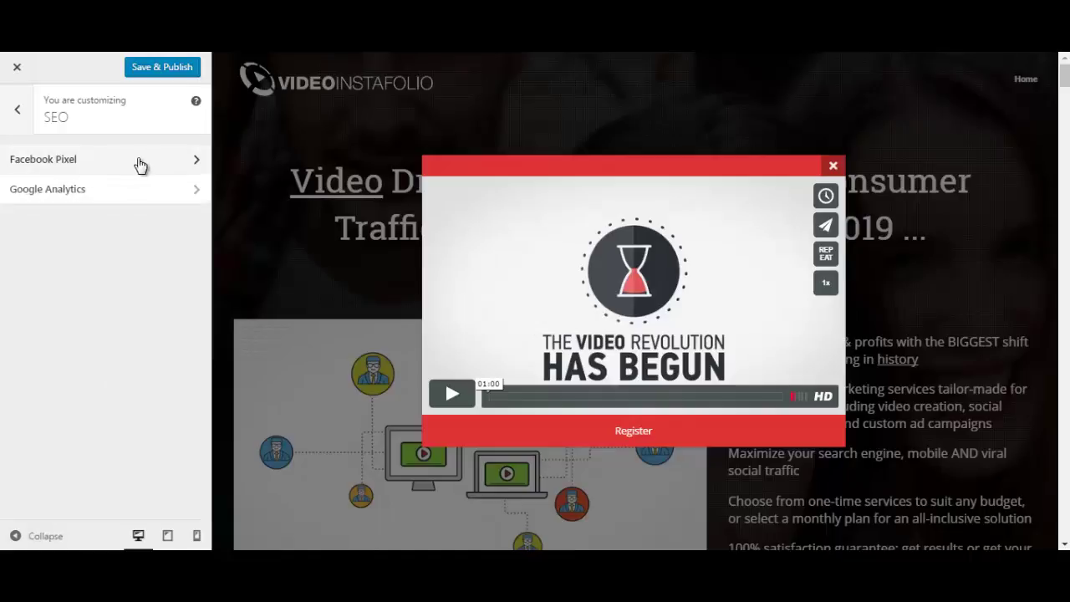
Read the Facebook Pixel code setting and its explanation text
click(180, 159)
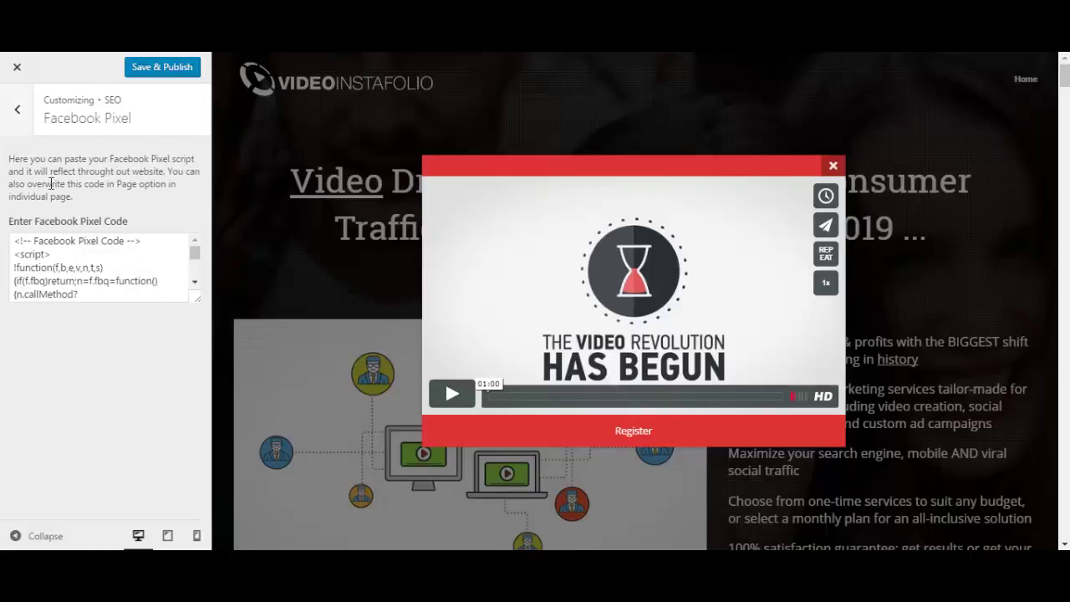
drag(106, 158, 181, 194)
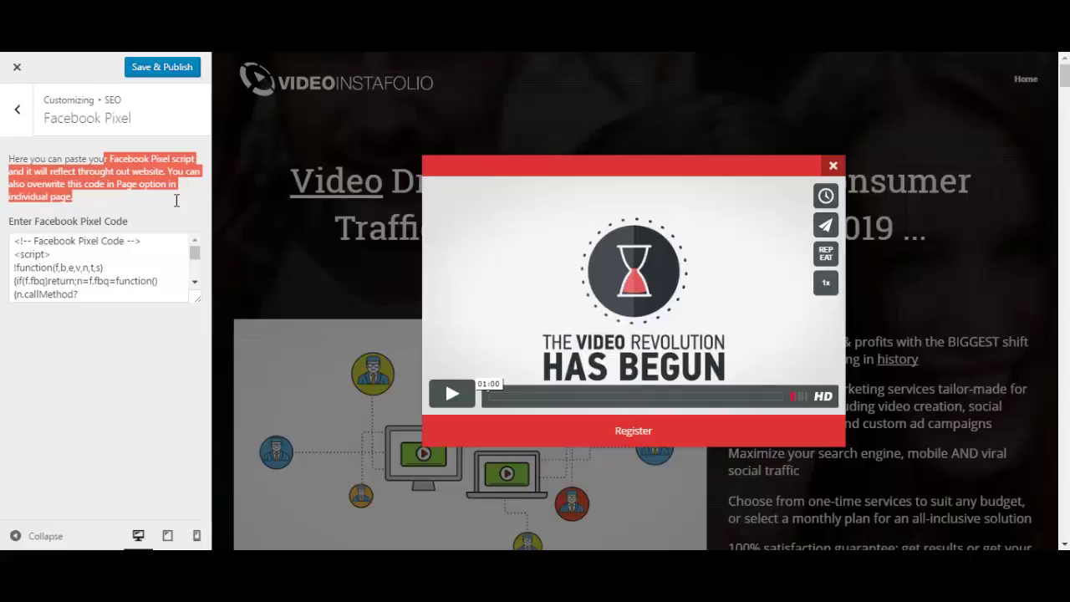
click(17, 109)
Read the Google Analytics code explanation, then go to the VIF Popups section
click(132, 202)
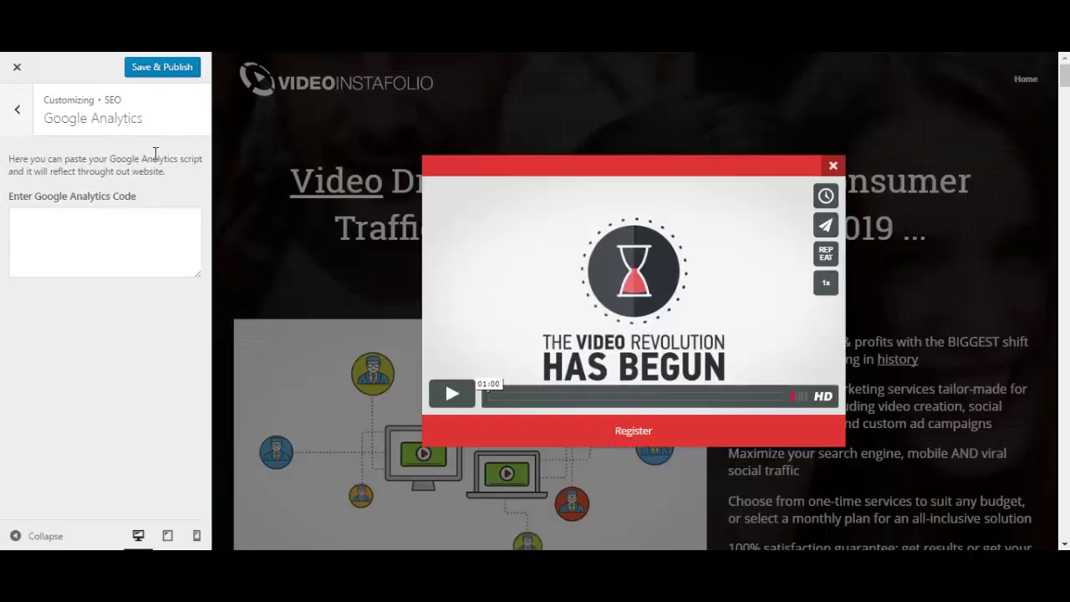
drag(66, 160, 190, 168)
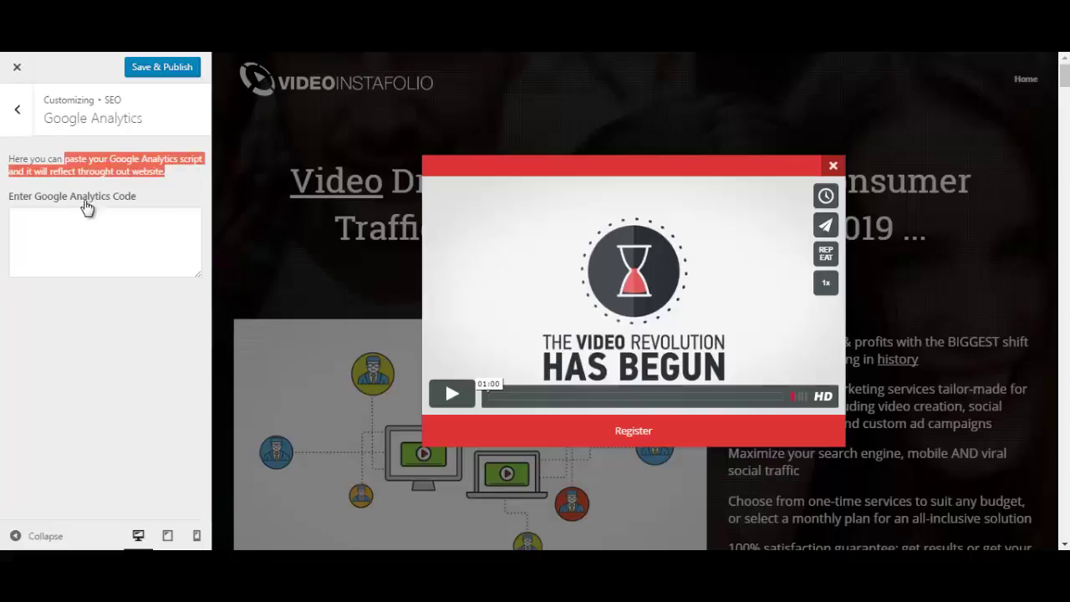
click(20, 116)
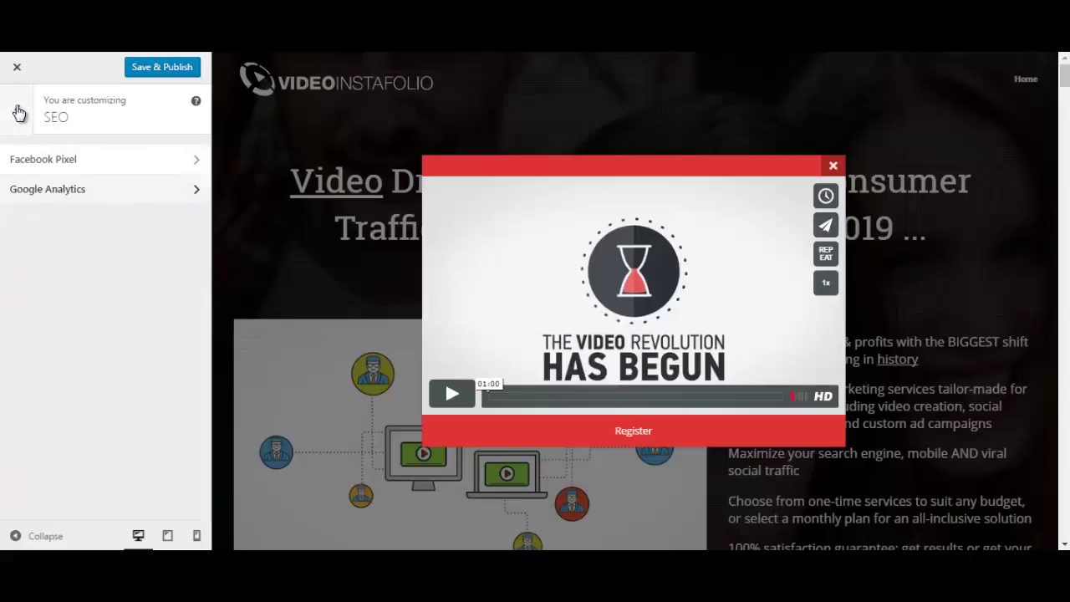
click(18, 112)
click(71, 404)
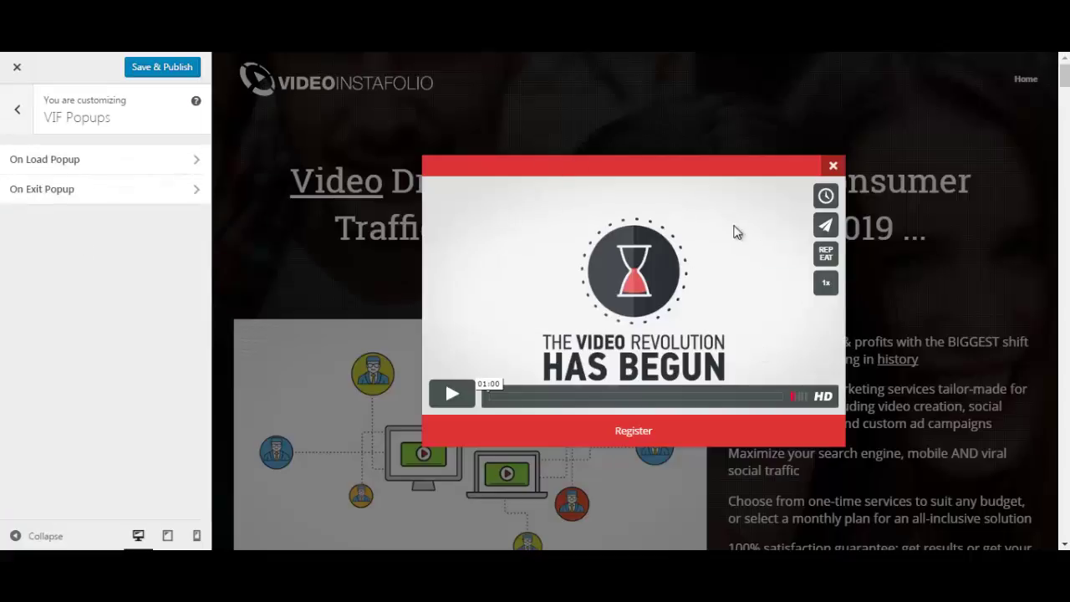
Turn the On Load Popup On with 30-second delay and Optin Form style, then close the Customizer
click(192, 161)
click(12, 178)
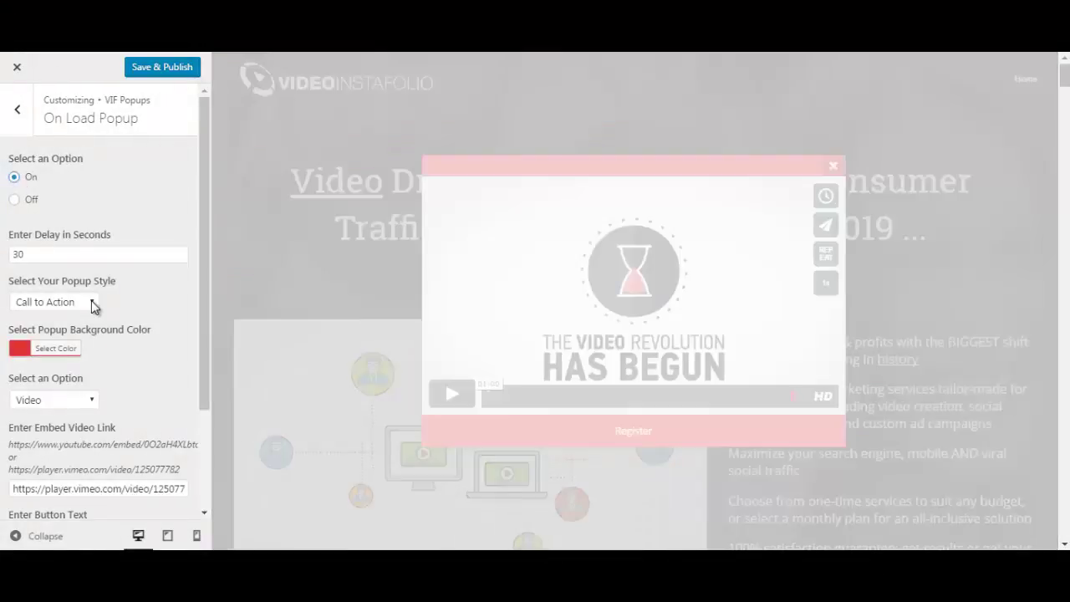
click(93, 307)
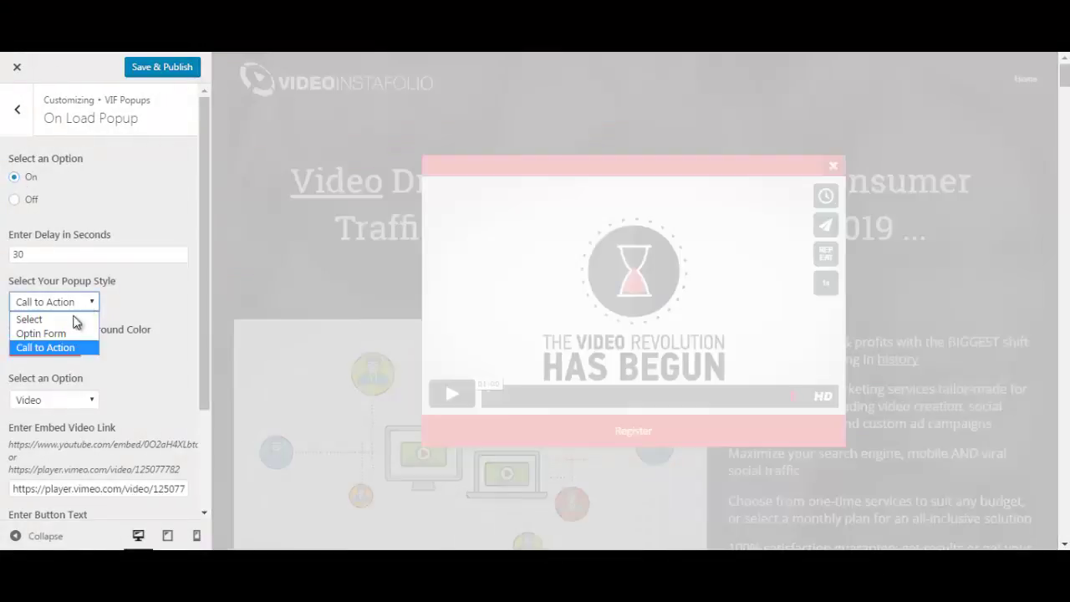
click(58, 334)
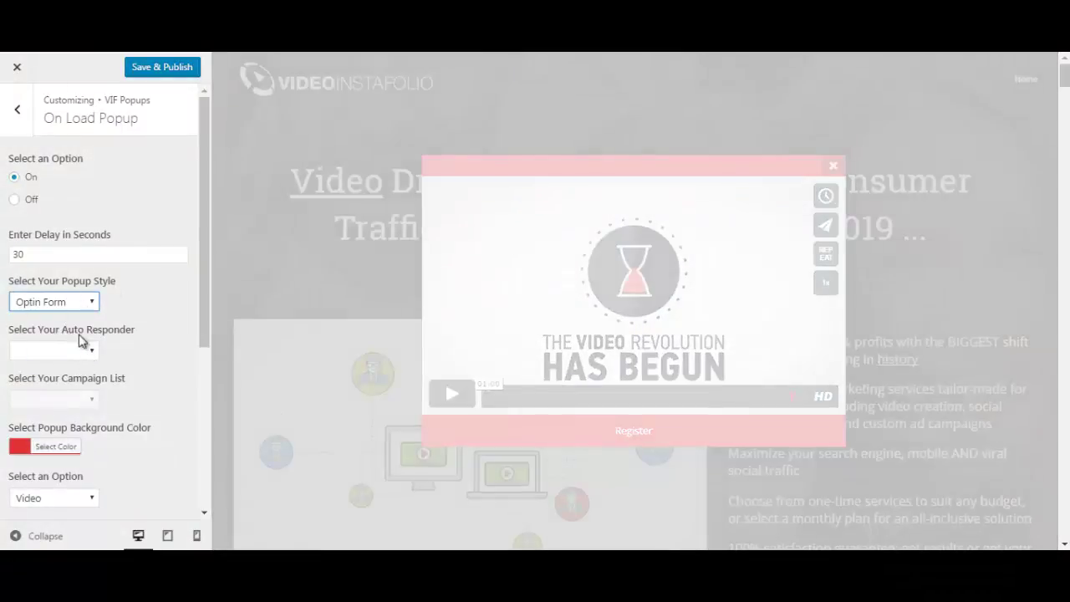
click(90, 304)
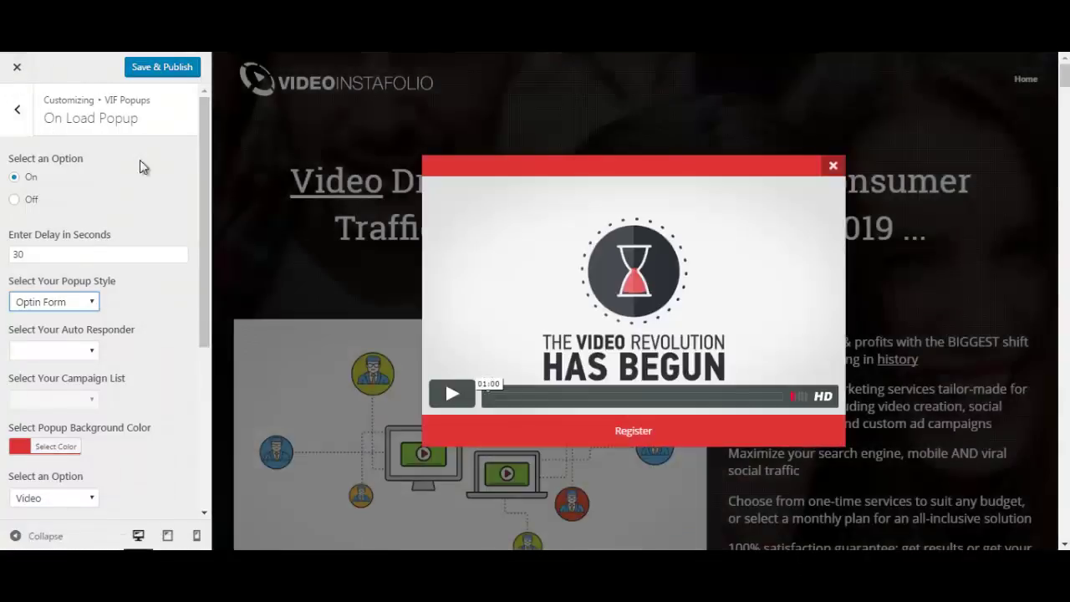
click(17, 67)
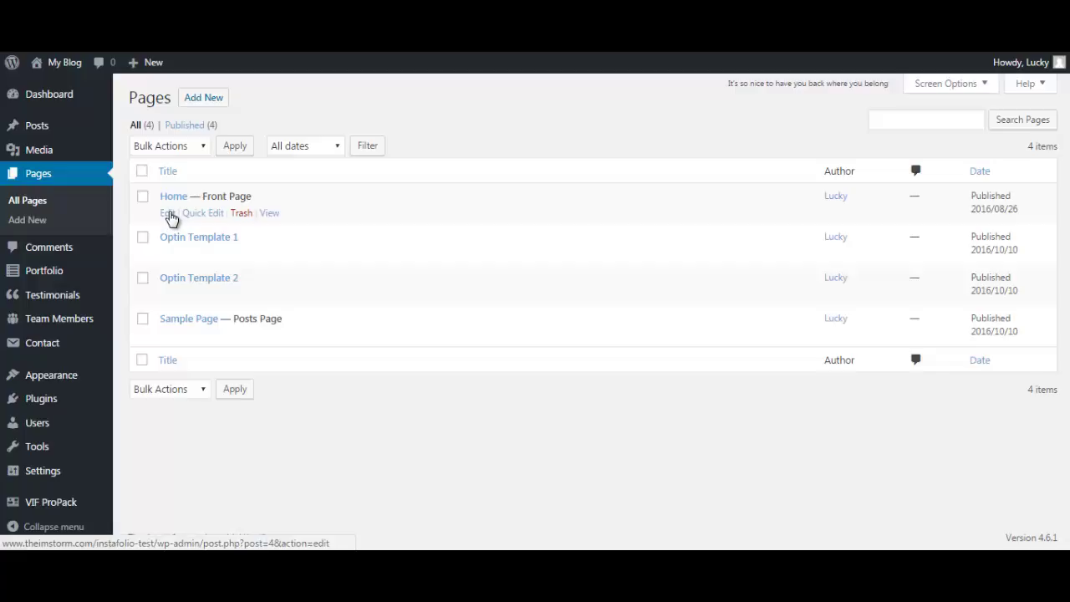
Edit the Home page and scroll its Layout Builder, headline and VIF Filter Portfolio rows
click(170, 214)
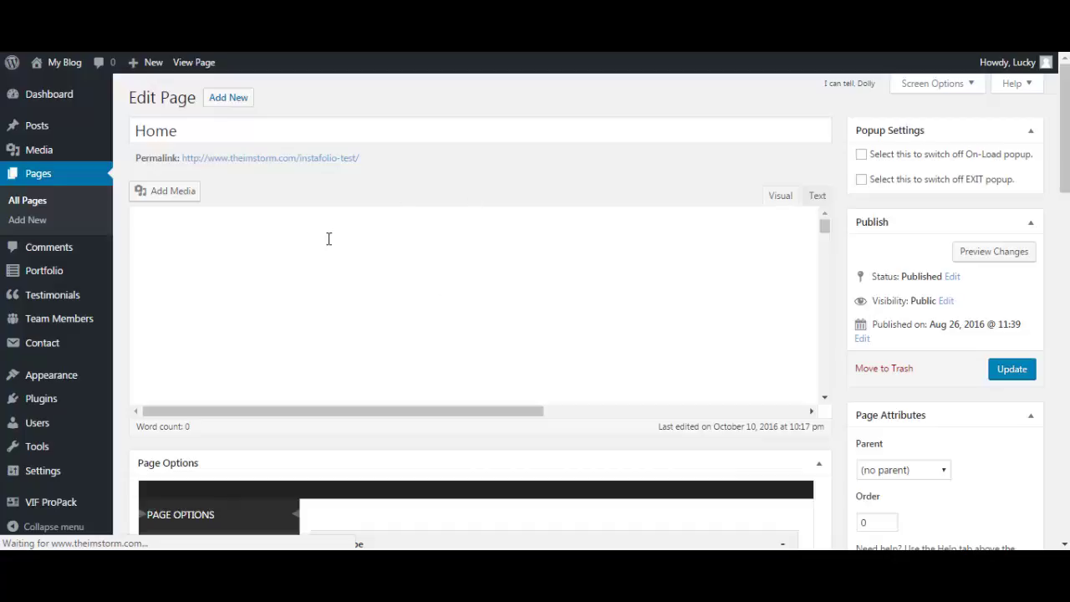
scroll(301, 248, down, 2)
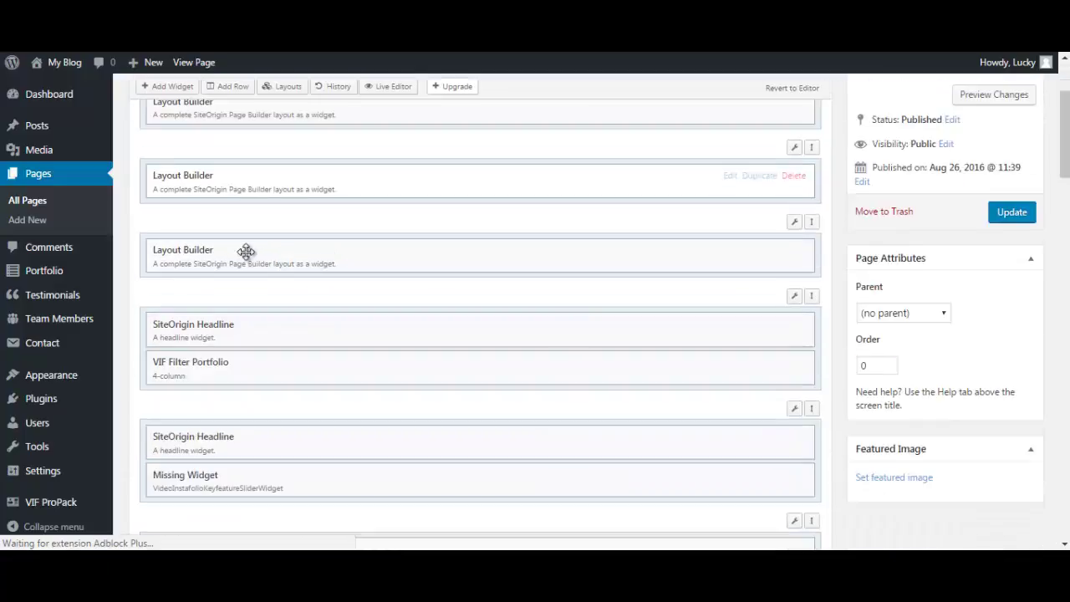
scroll(295, 294, up, 1)
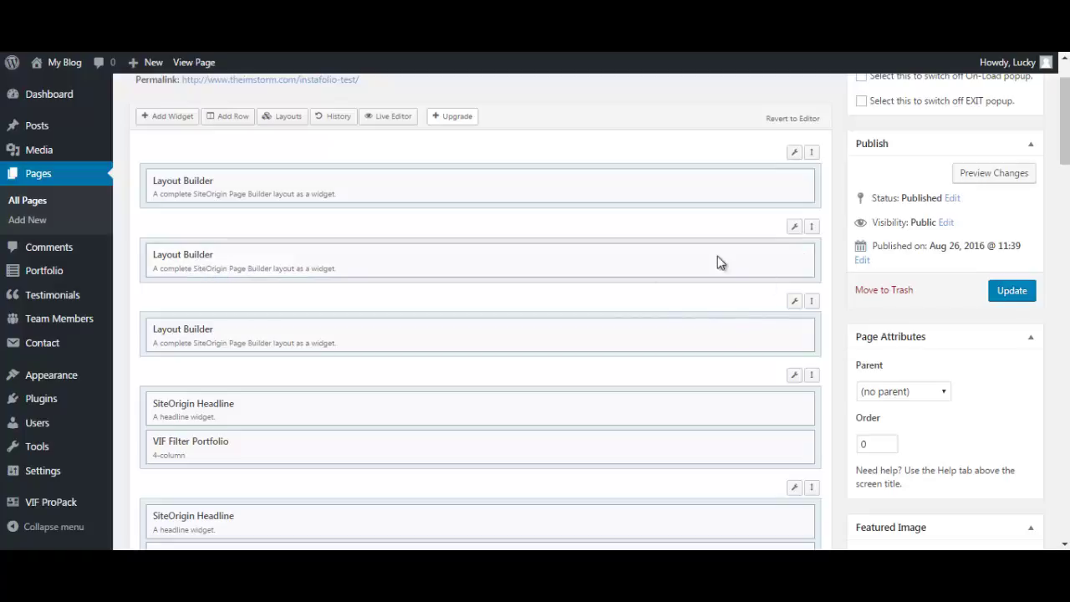
mouse_move(573, 267)
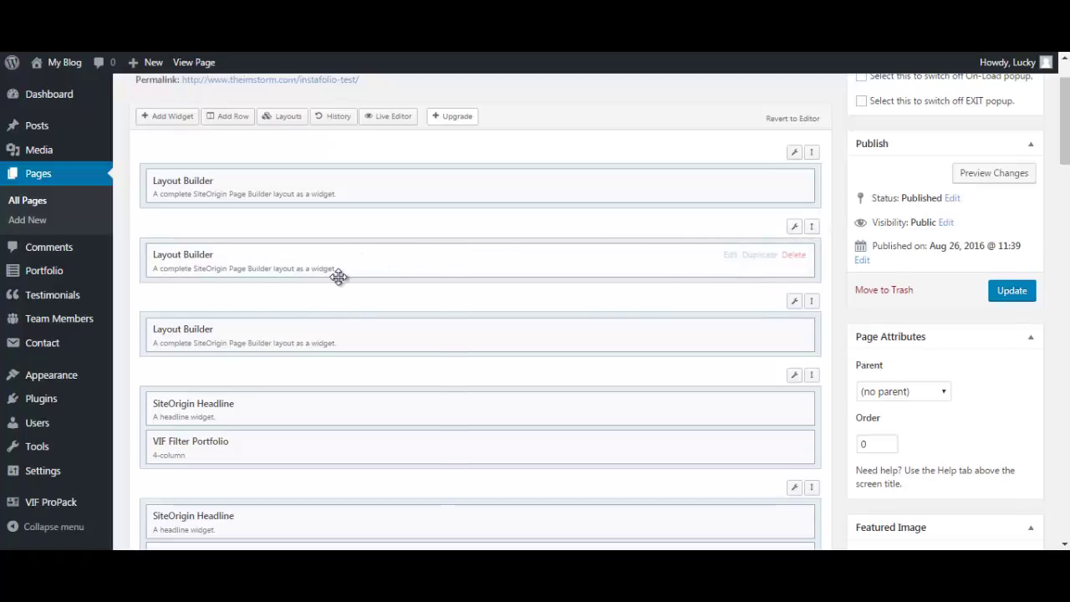
scroll(339, 276, up, 1)
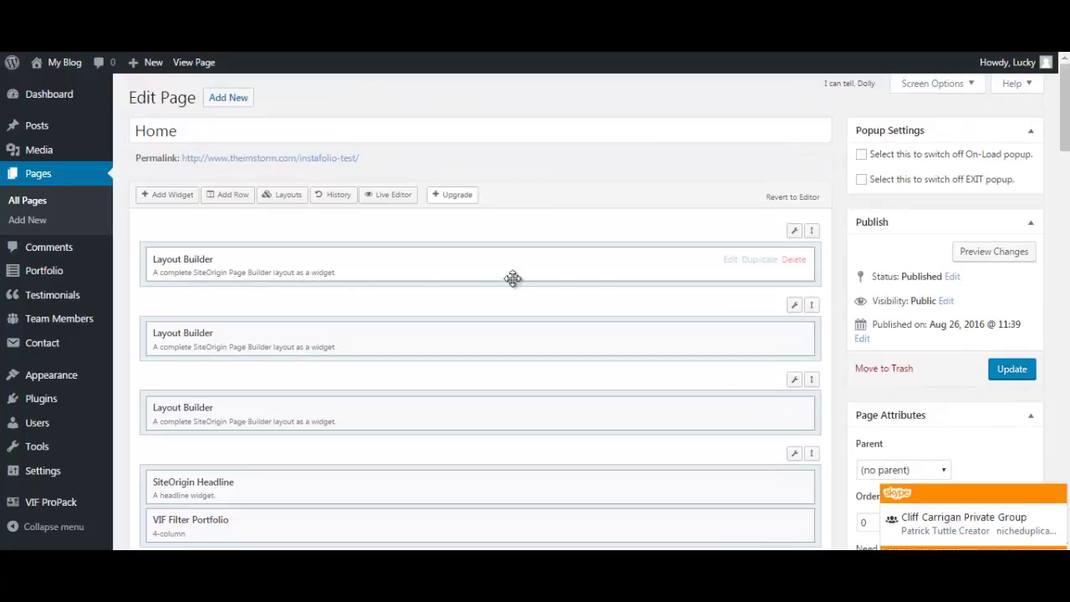
click(729, 261)
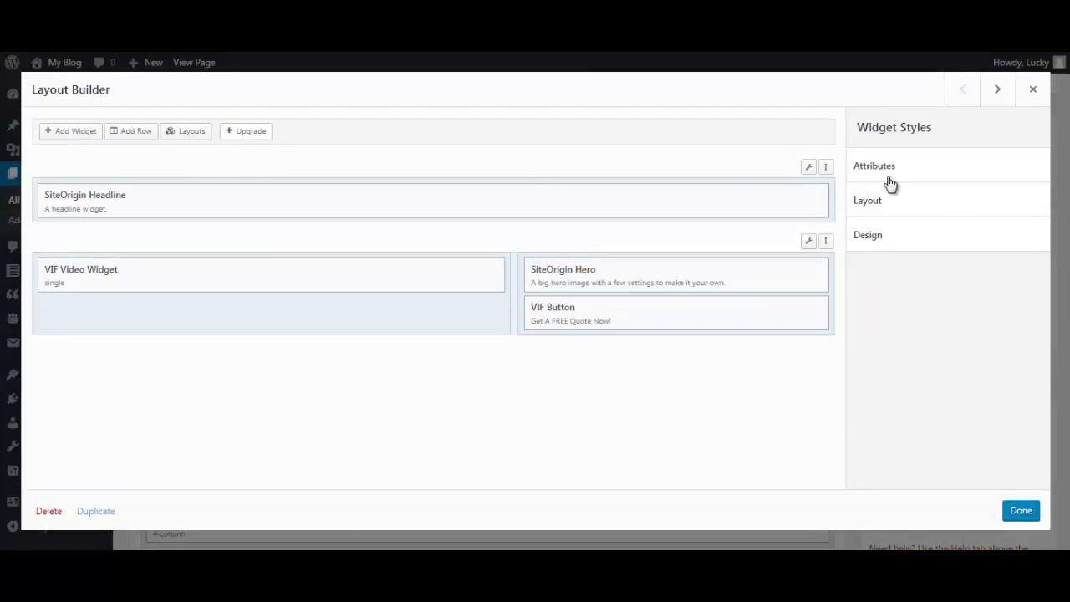
click(934, 171)
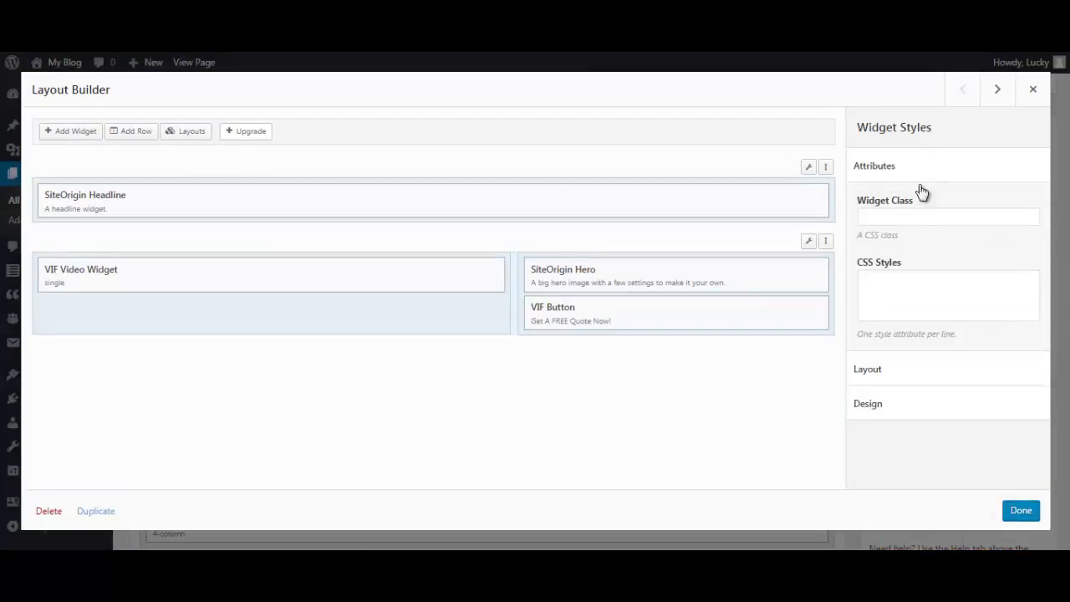
click(891, 381)
scroll(886, 360, down, 1)
key(Escape)
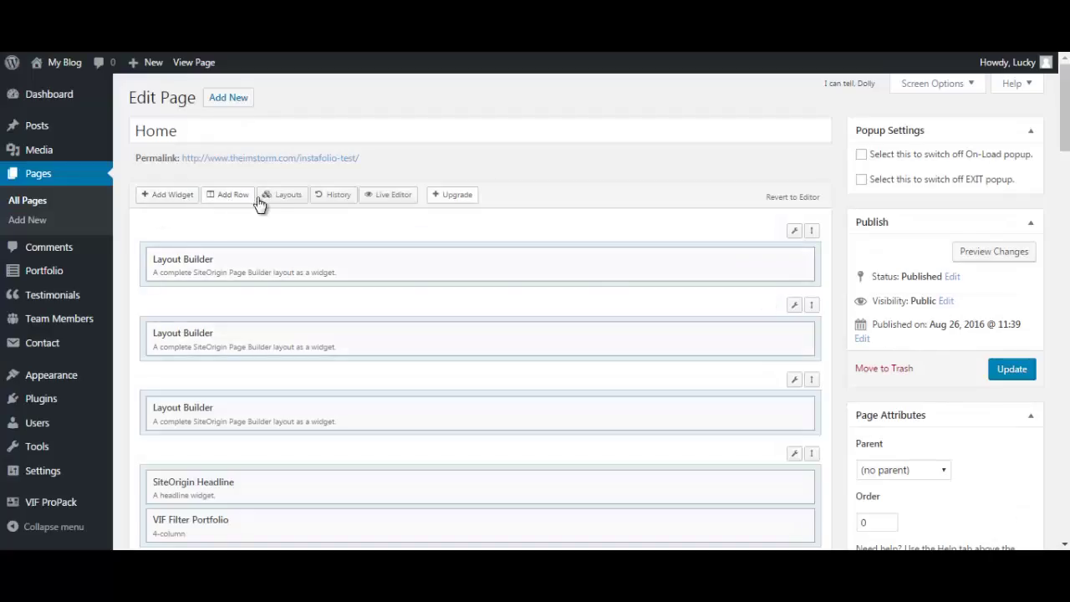
click(289, 195)
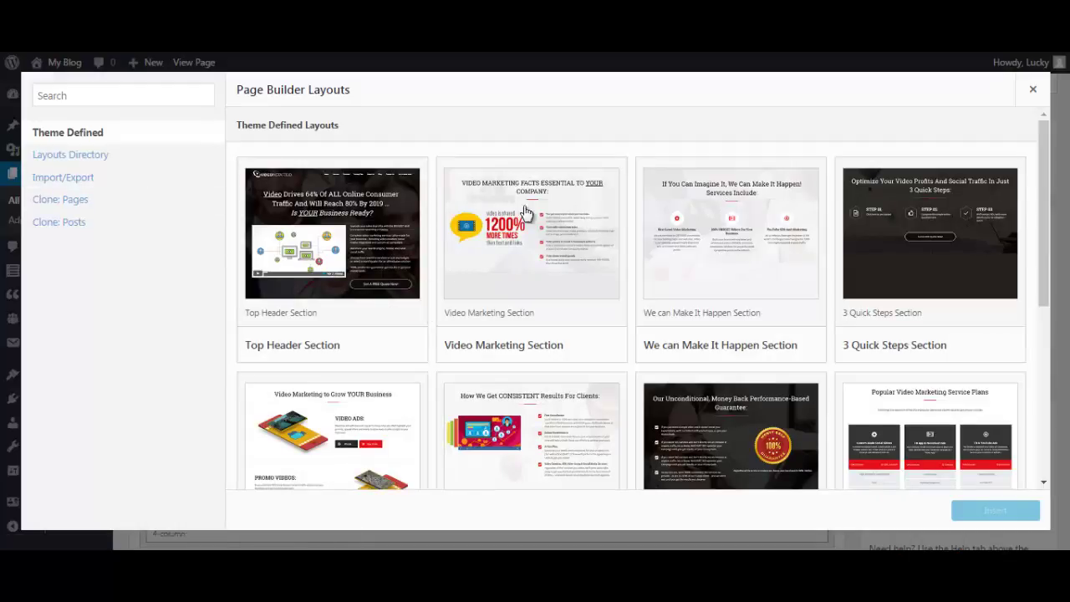
scroll(458, 278, down, 5)
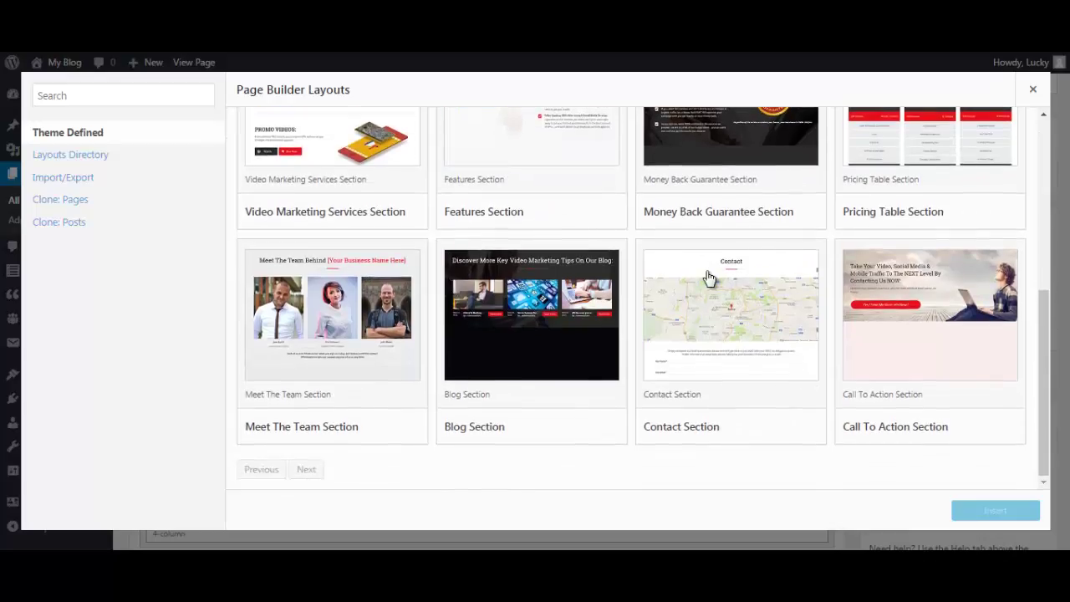
scroll(652, 318, up, 5)
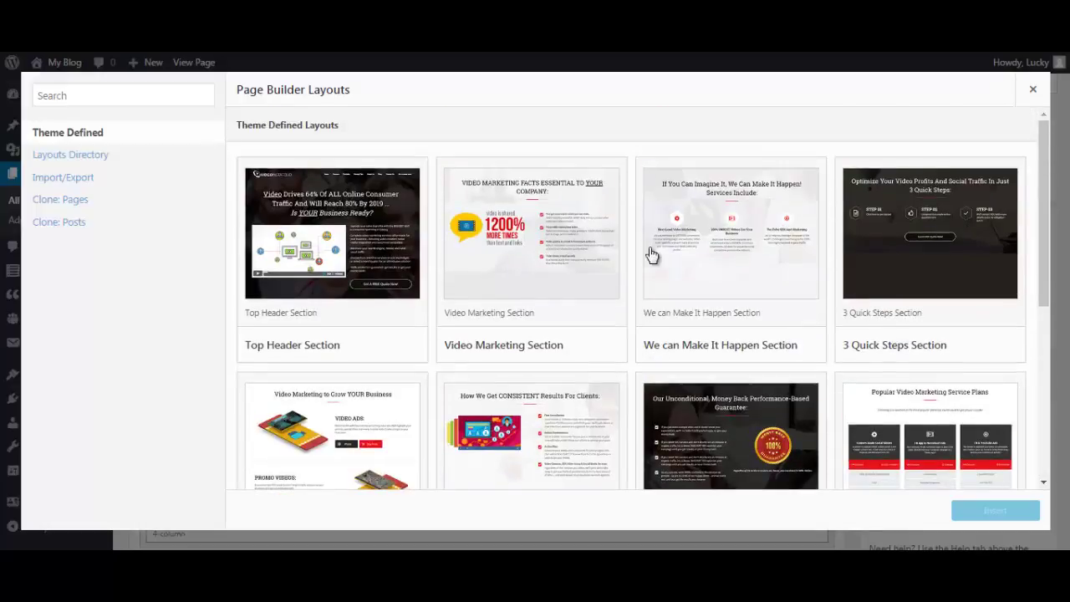
click(597, 240)
click(780, 236)
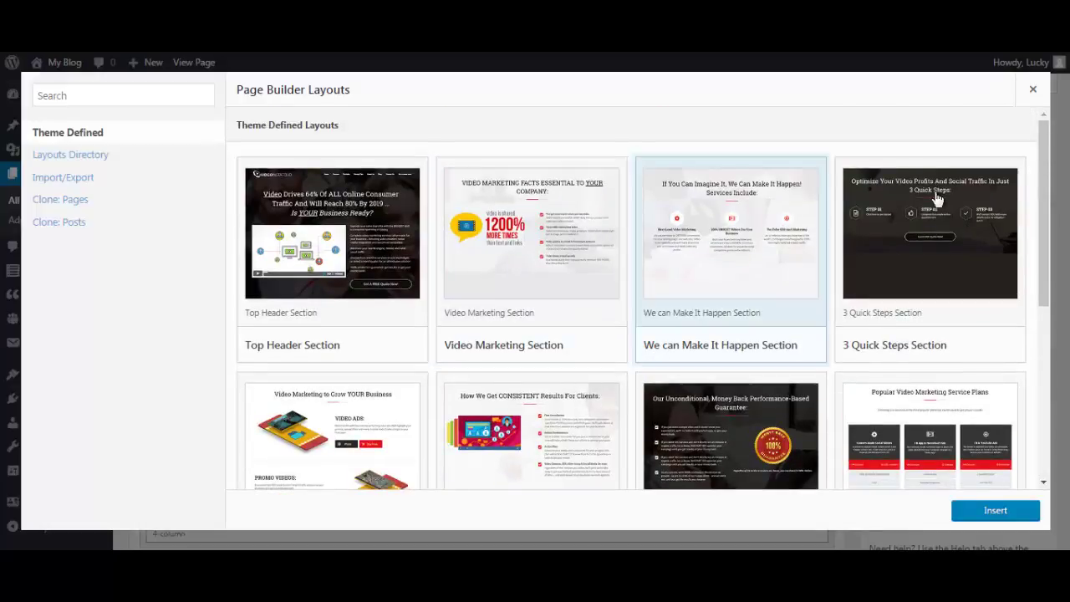
click(1033, 89)
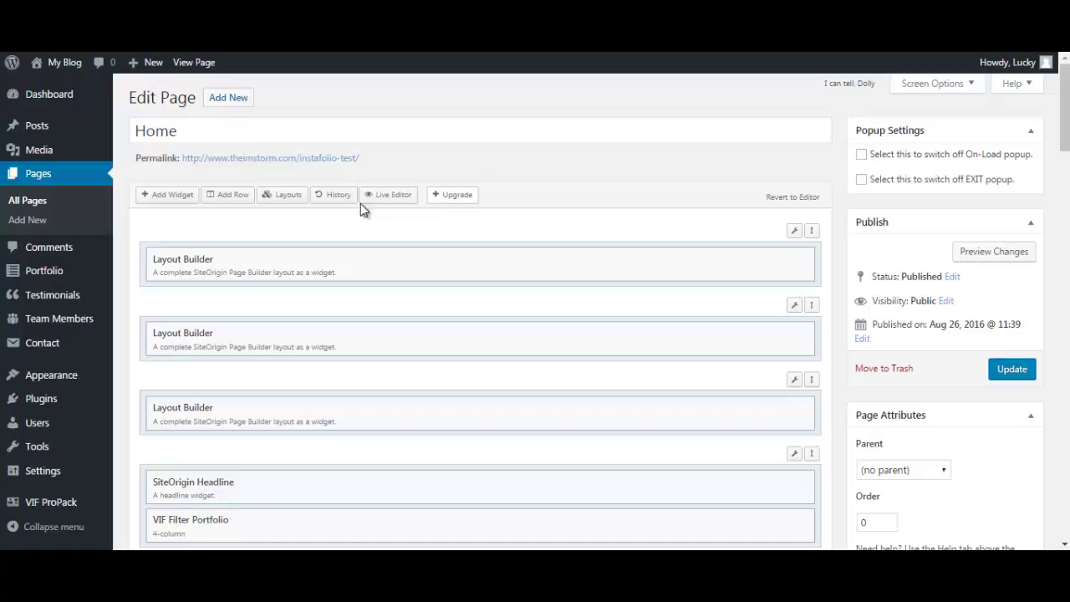
Open Home in the live editor and preview it at tablet width without the video popup
click(390, 204)
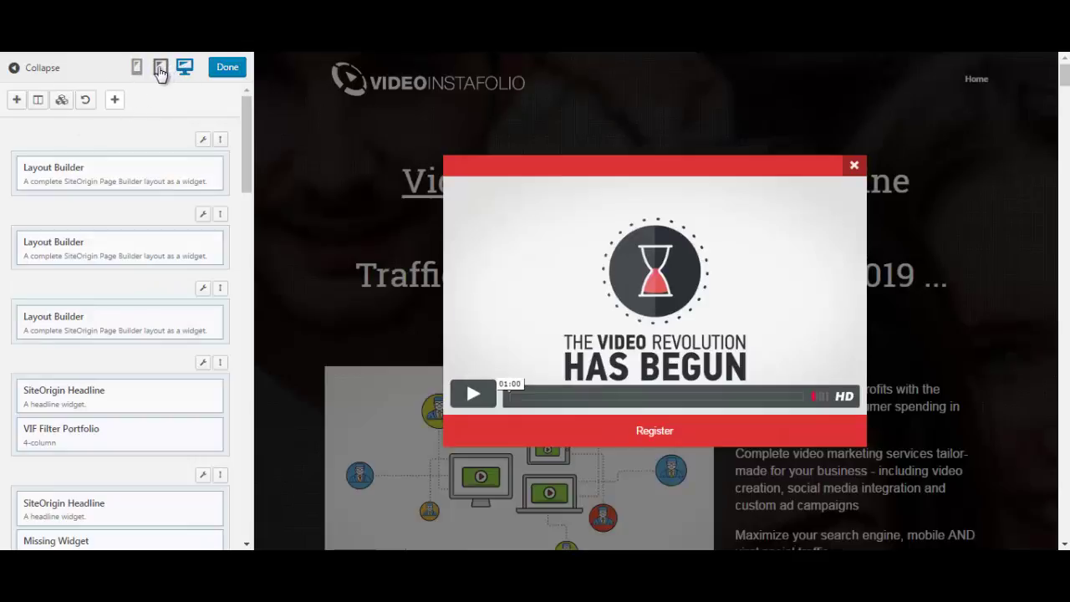
click(161, 72)
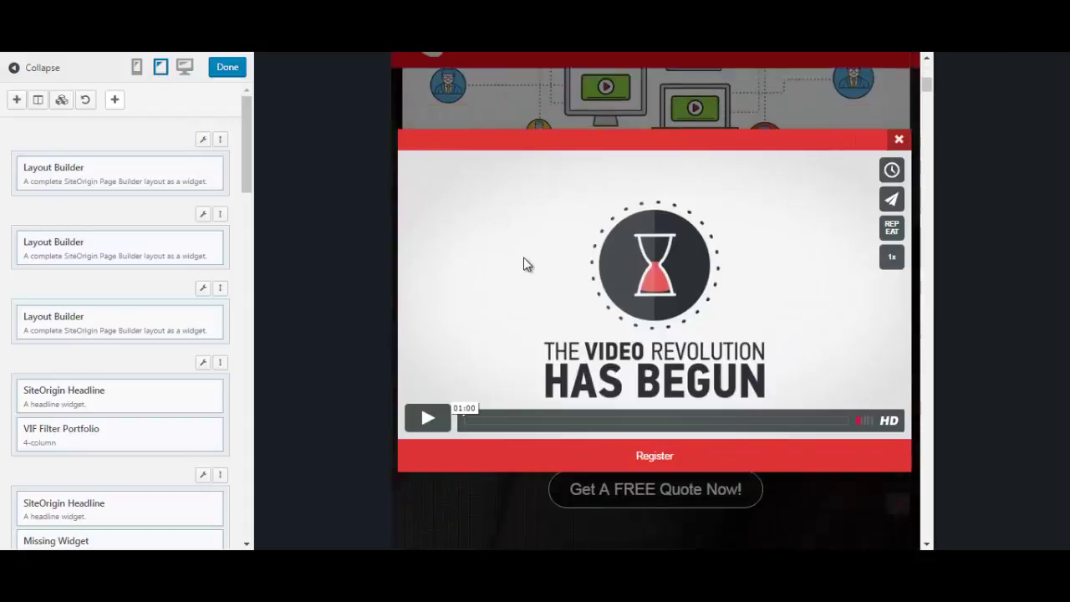
click(899, 139)
scroll(627, 280, down, 10)
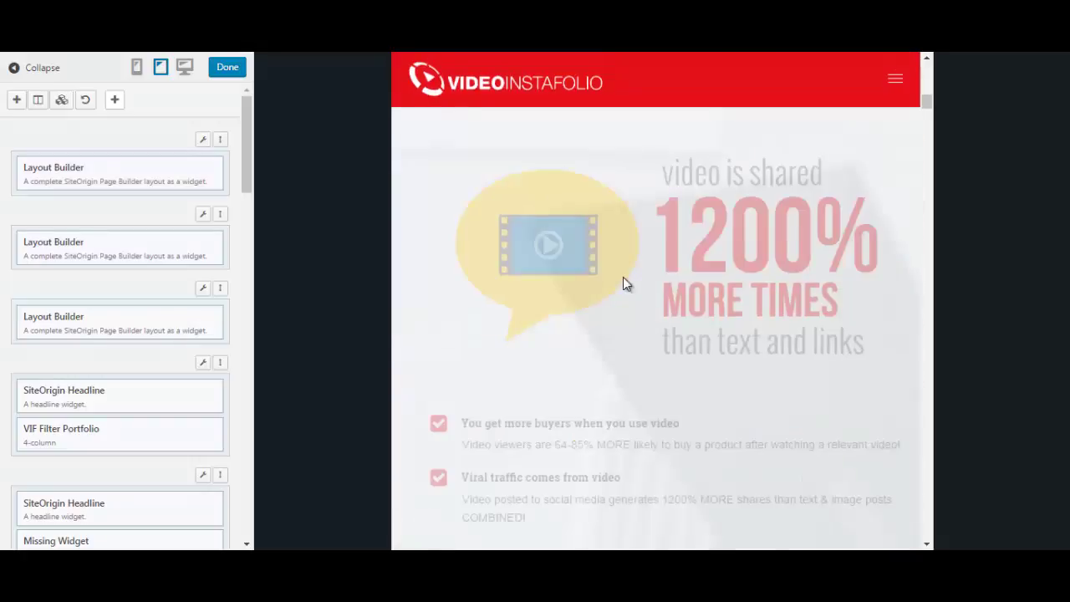
scroll(623, 279, down, 3)
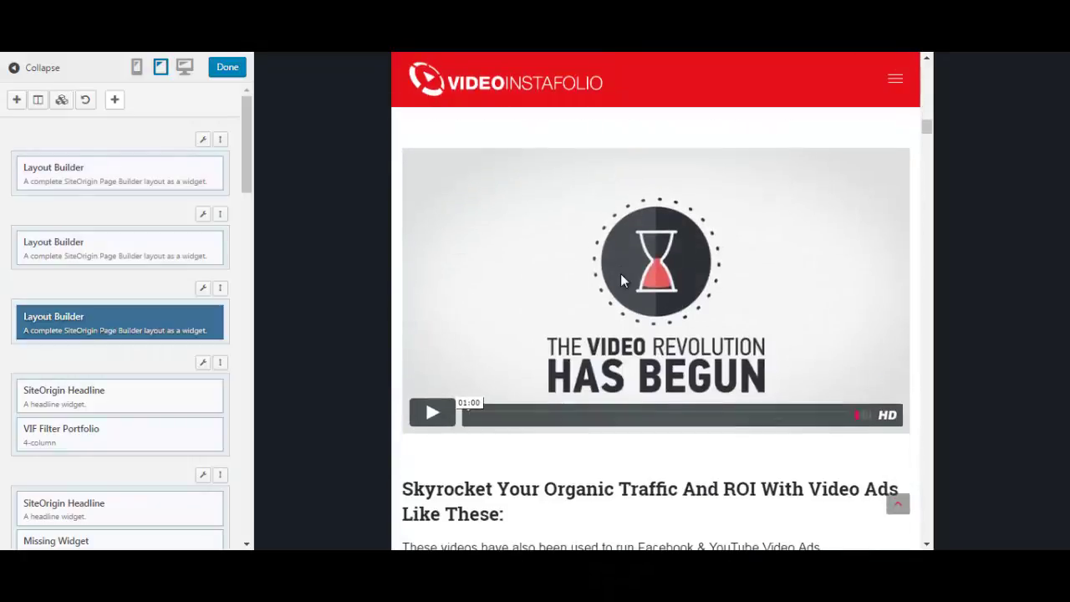
Scroll through the mobile-width preview, then switch back to desktop width
click(136, 68)
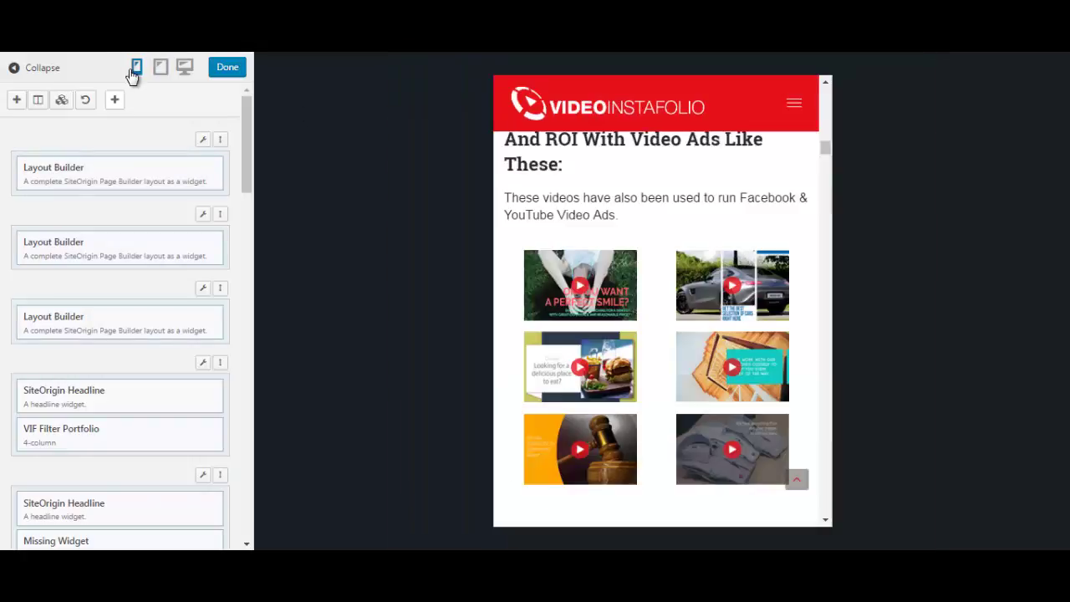
scroll(717, 256, down, 4)
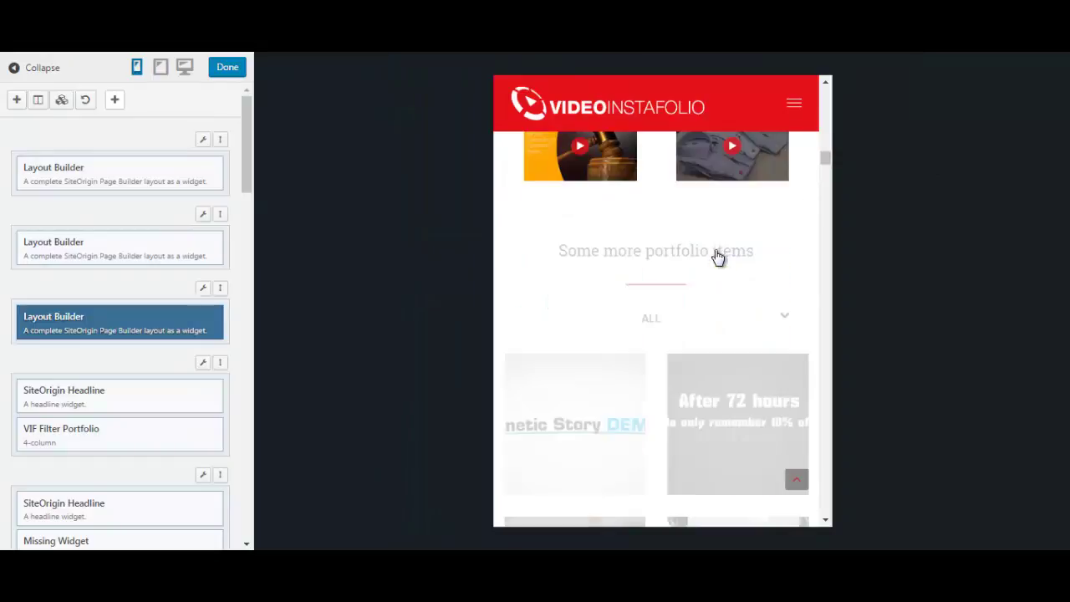
scroll(711, 265, down, 10)
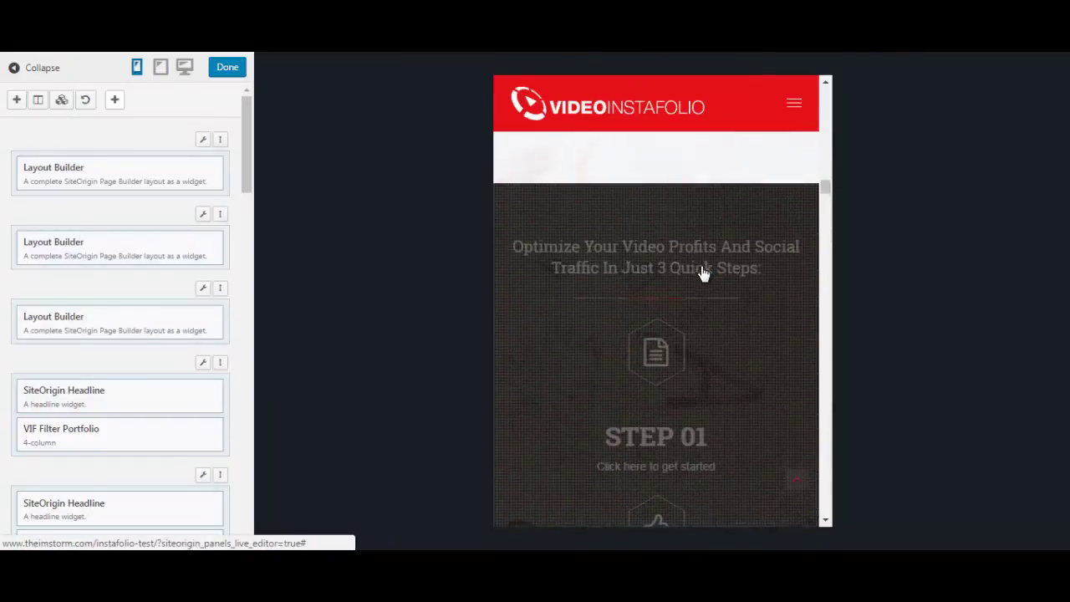
scroll(685, 280, down, 12)
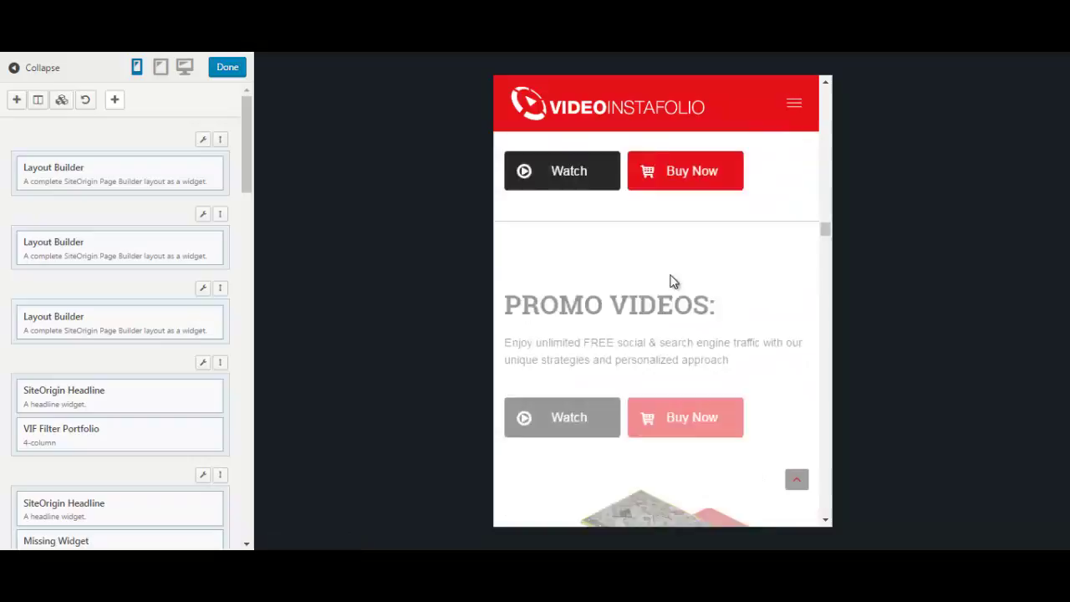
scroll(647, 282, up, 20)
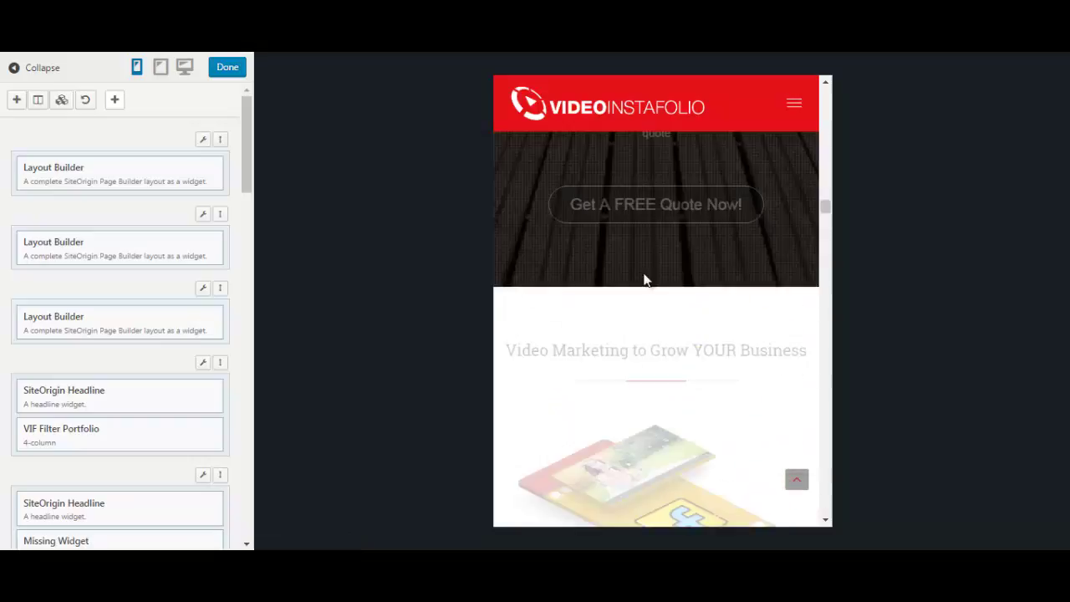
scroll(646, 282, up, 10)
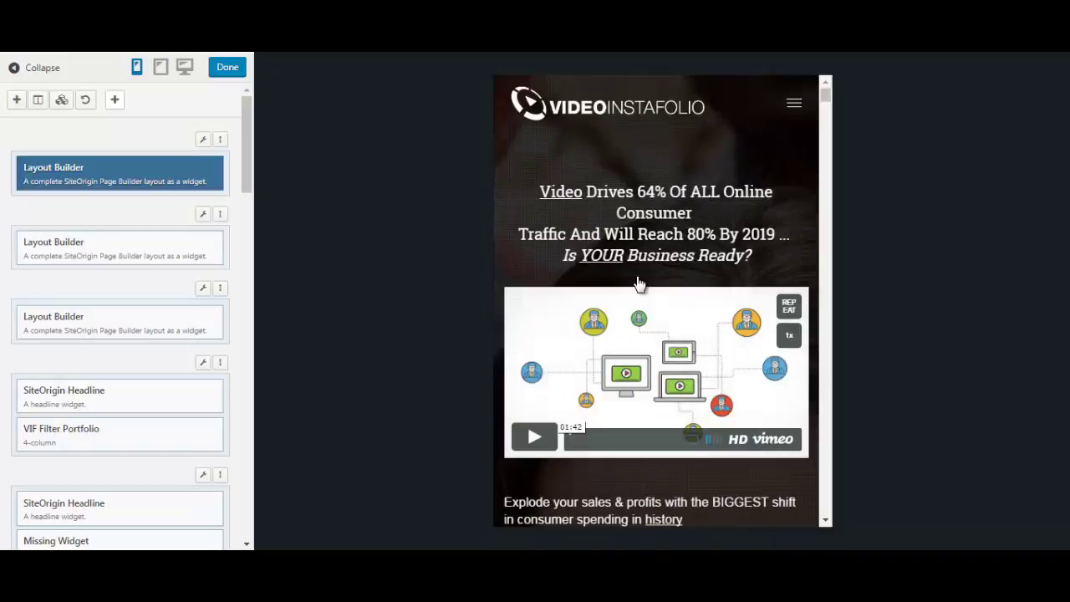
click(185, 71)
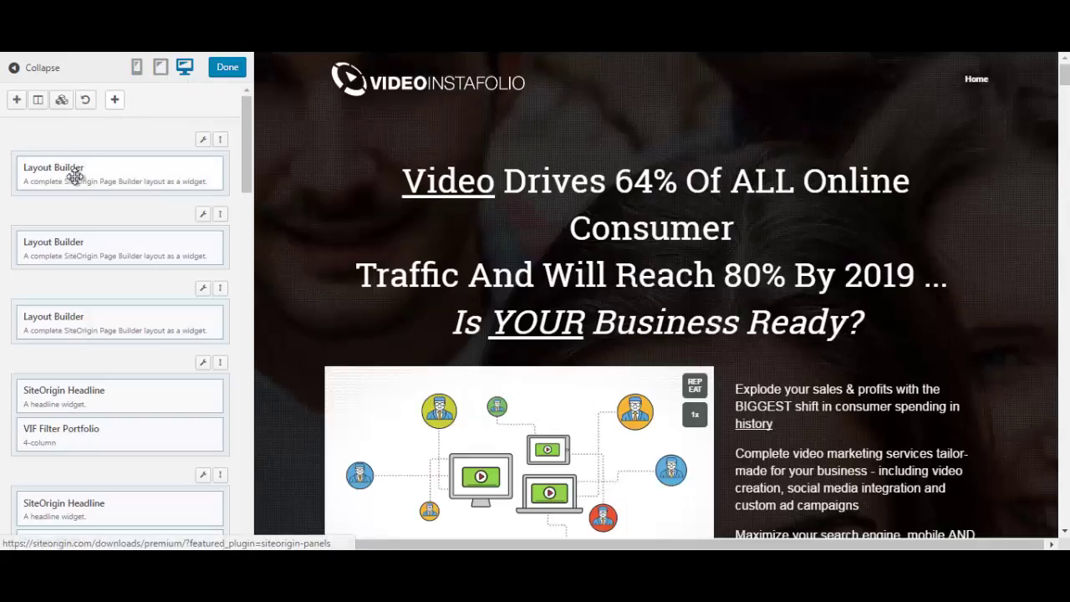
drag(112, 177, 102, 256)
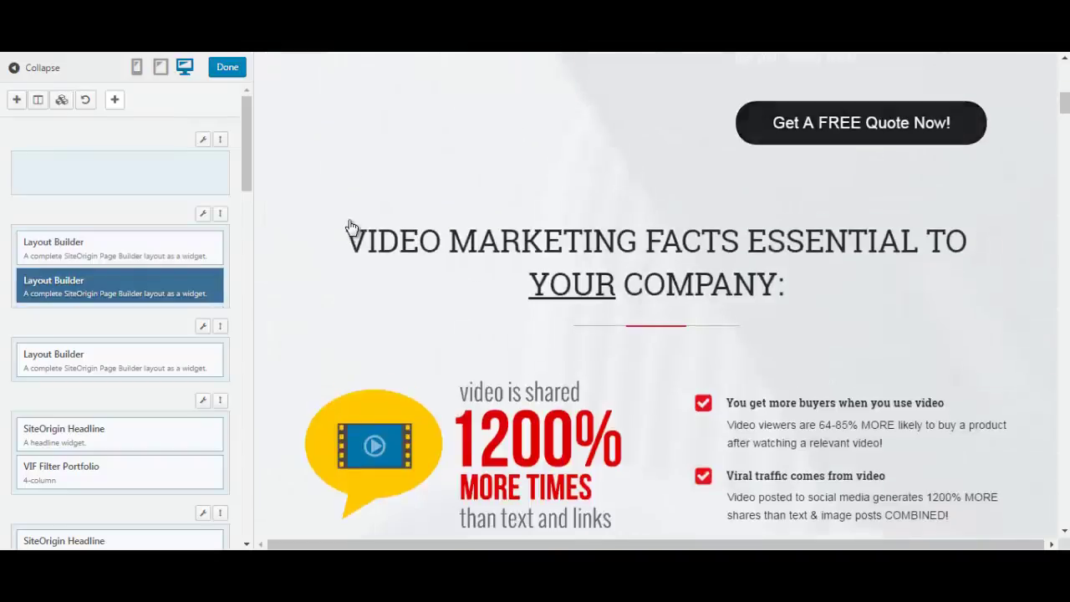
scroll(349, 228, up, 5)
scroll(349, 228, up, 3)
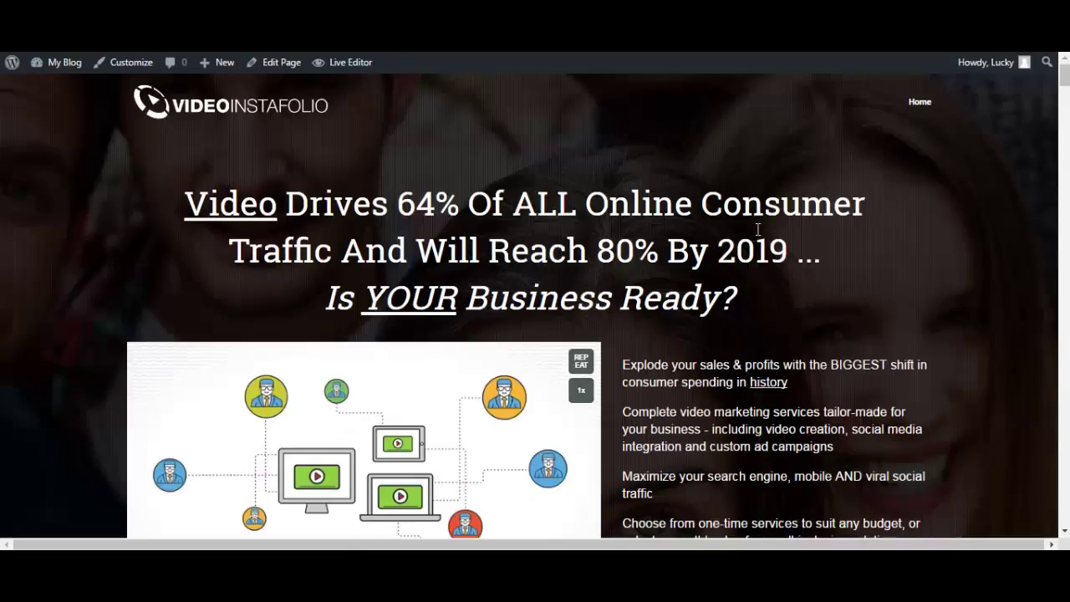
scroll(757, 228, down, 3)
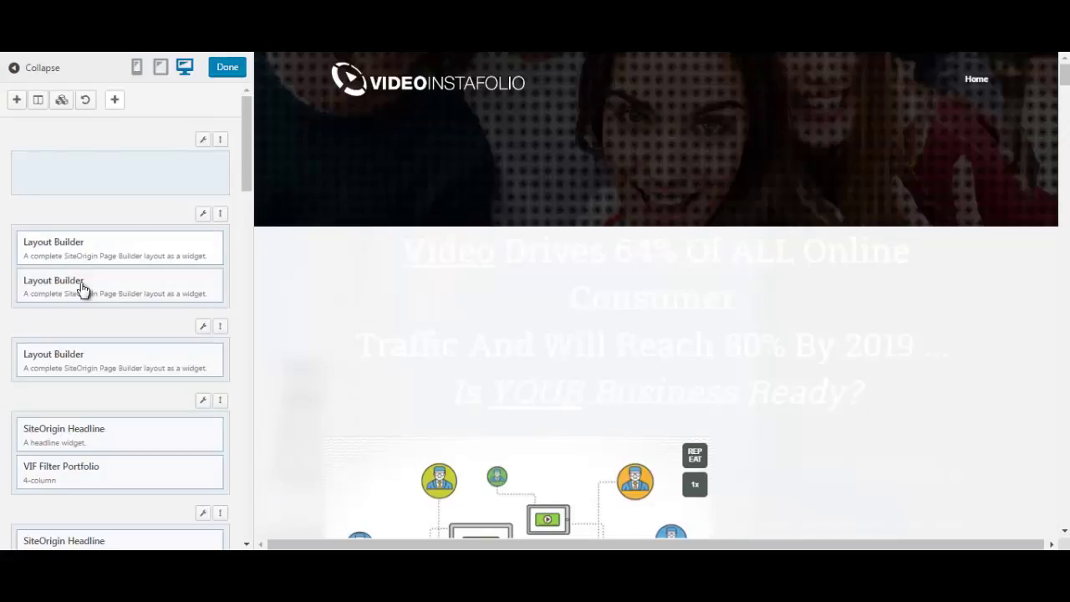
drag(84, 289, 91, 176)
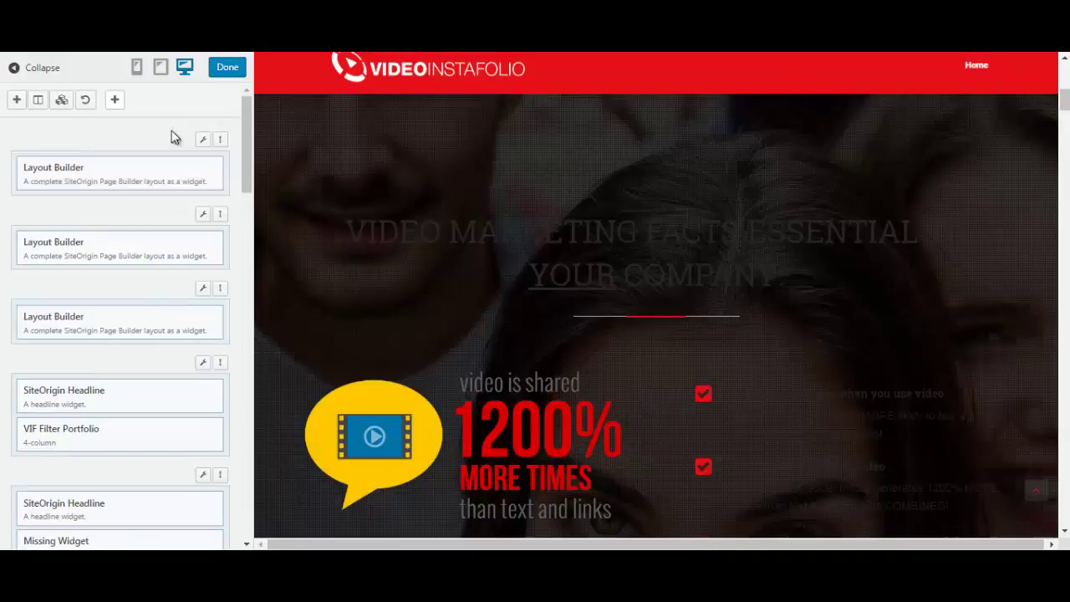
mouse_move(223, 139)
mouse_down()
mouse_move(209, 231)
mouse_move(215, 136)
mouse_up()
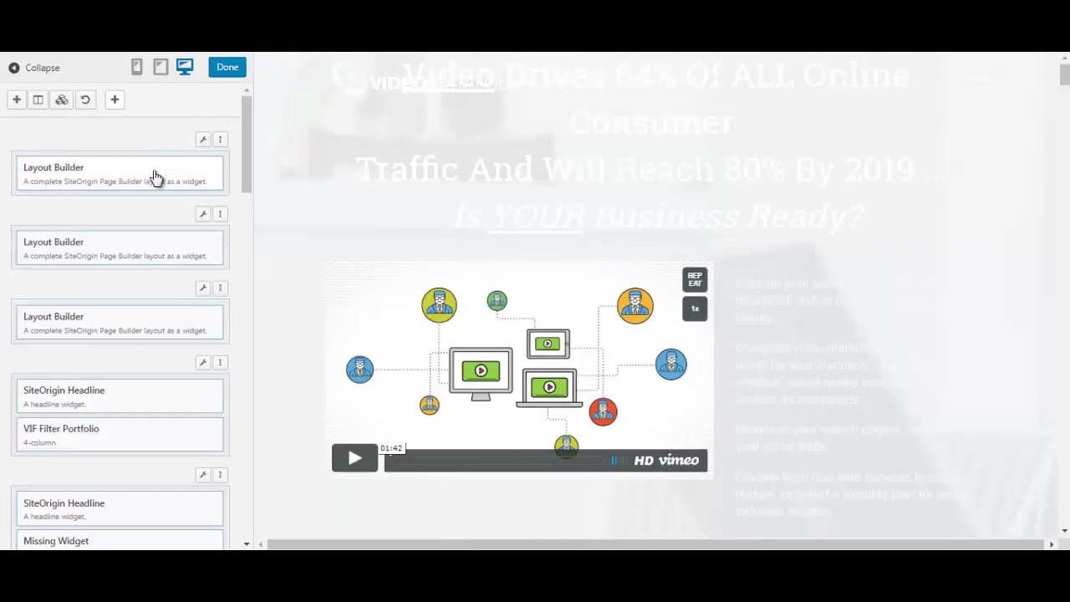
mouse_move(153, 175)
mouse_down()
mouse_move(153, 205)
mouse_move(153, 177)
mouse_move(167, 179)
mouse_up()
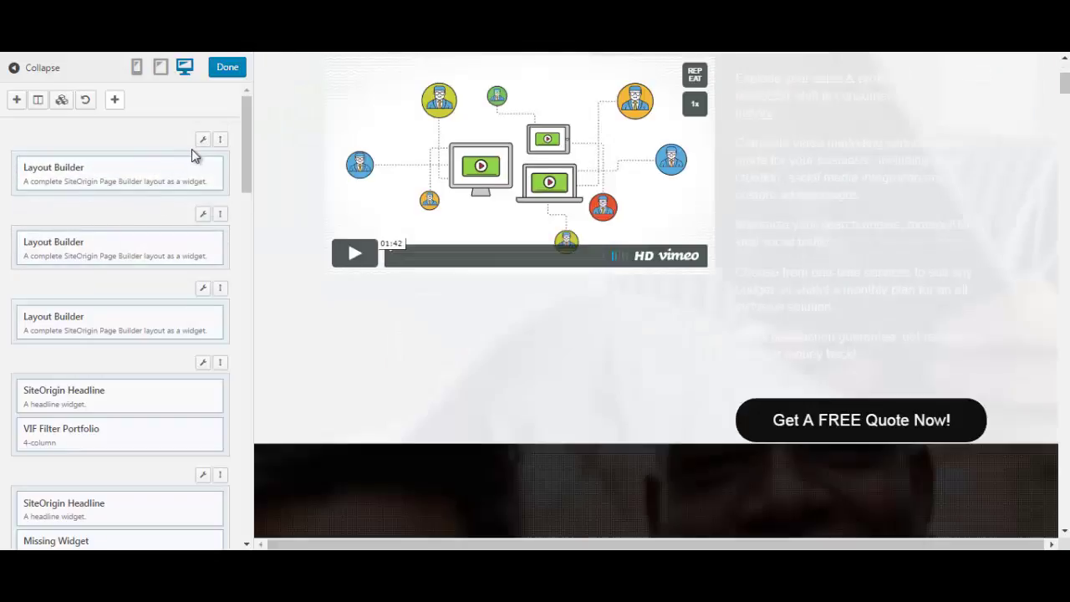
mouse_move(203, 146)
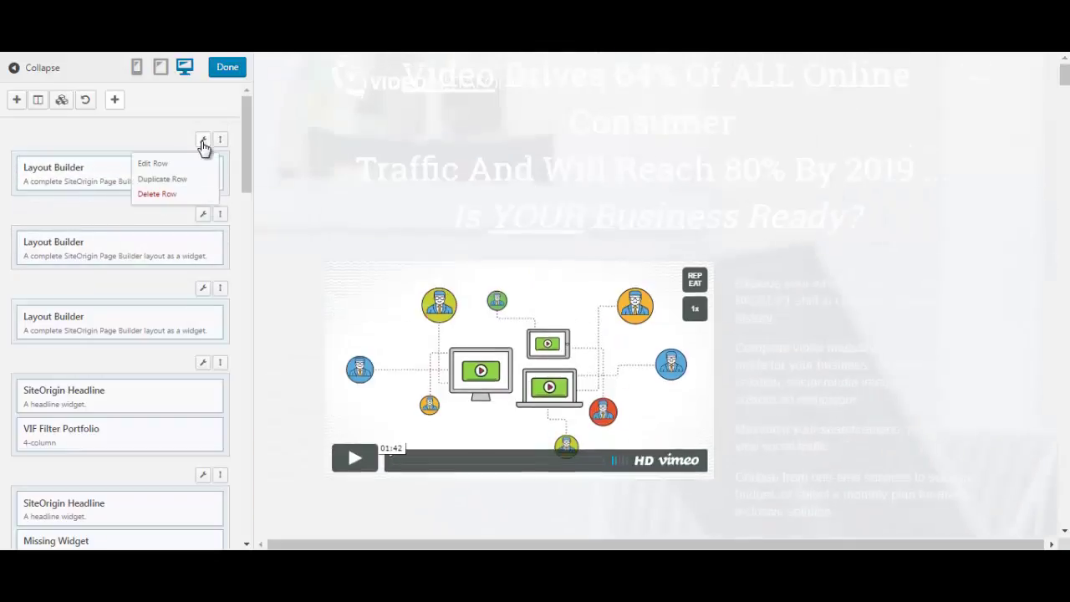
Look over the top row's Attributes, Layout and Design settings, then close without changes
click(162, 166)
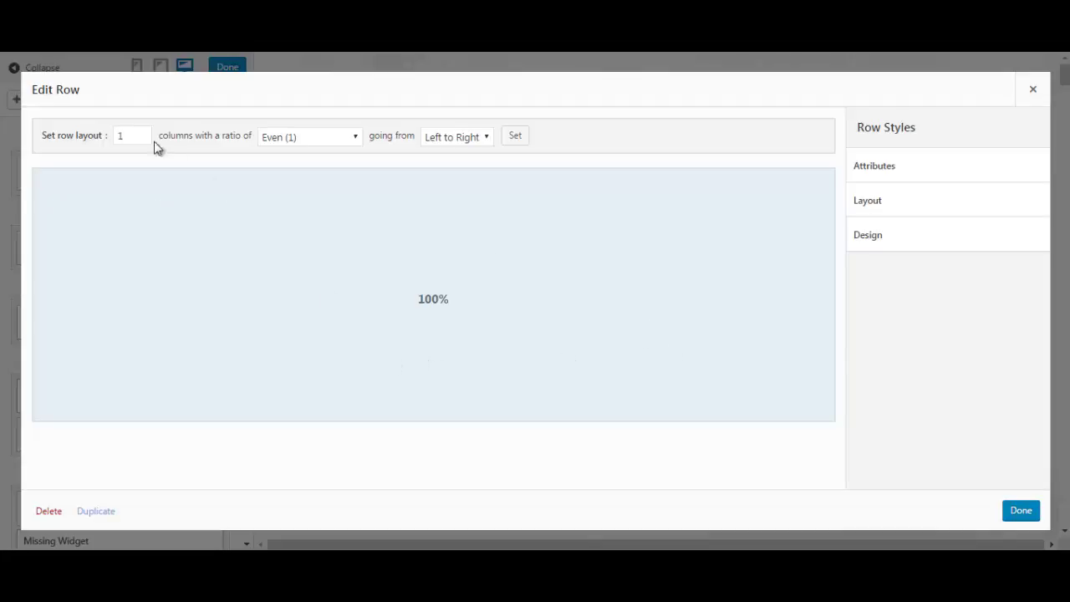
click(864, 168)
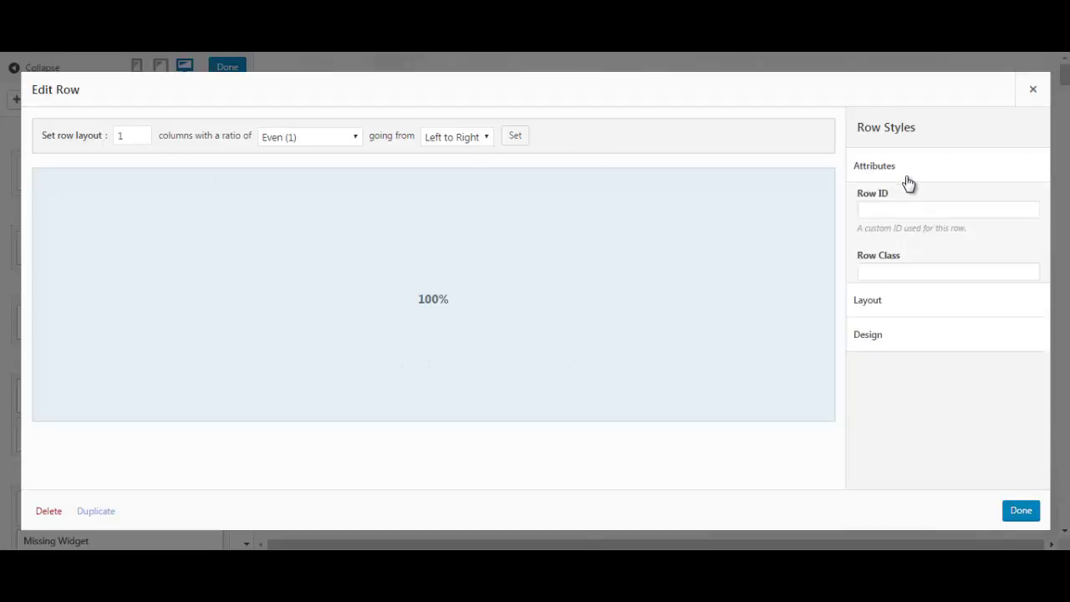
click(877, 171)
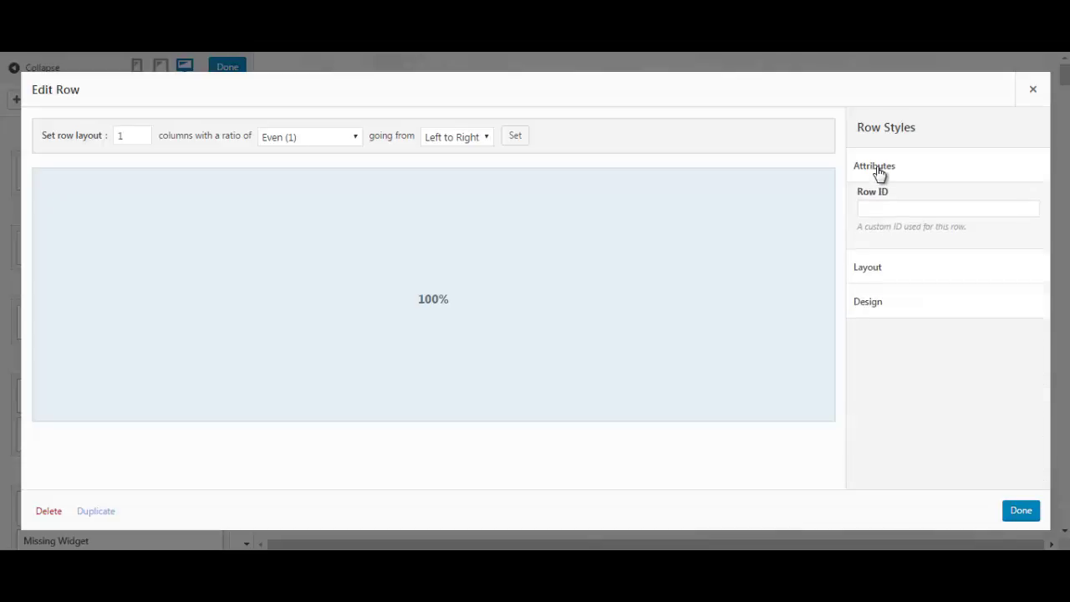
click(880, 209)
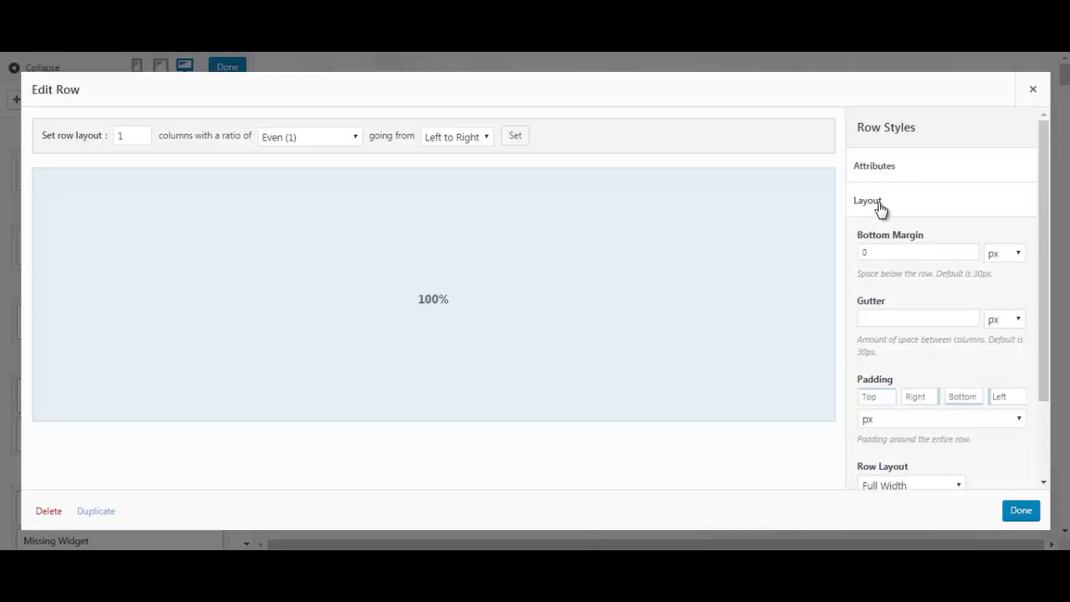
click(880, 209)
click(886, 244)
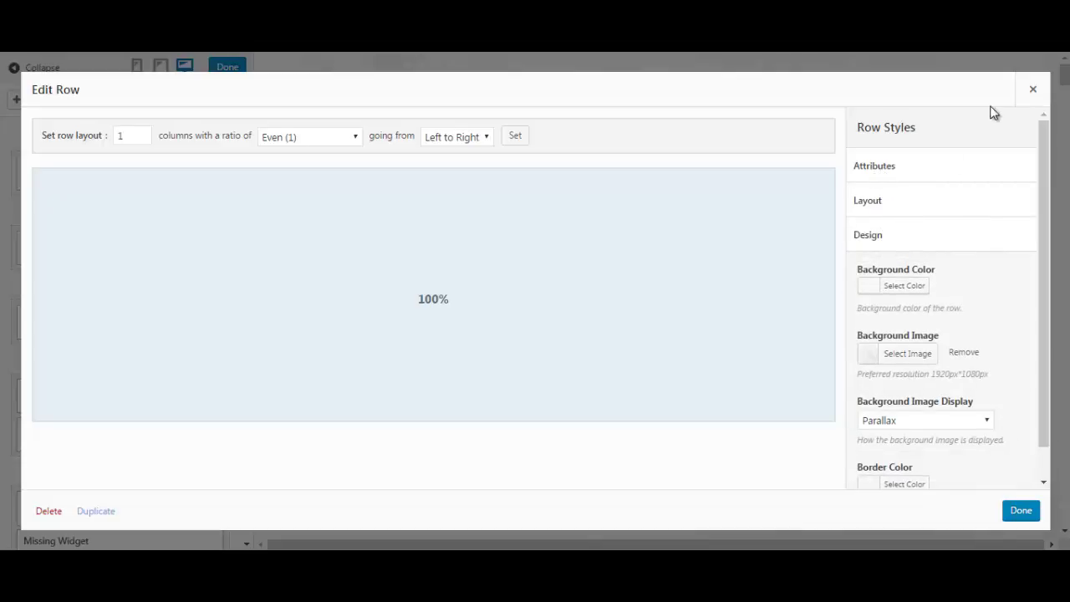
click(1033, 90)
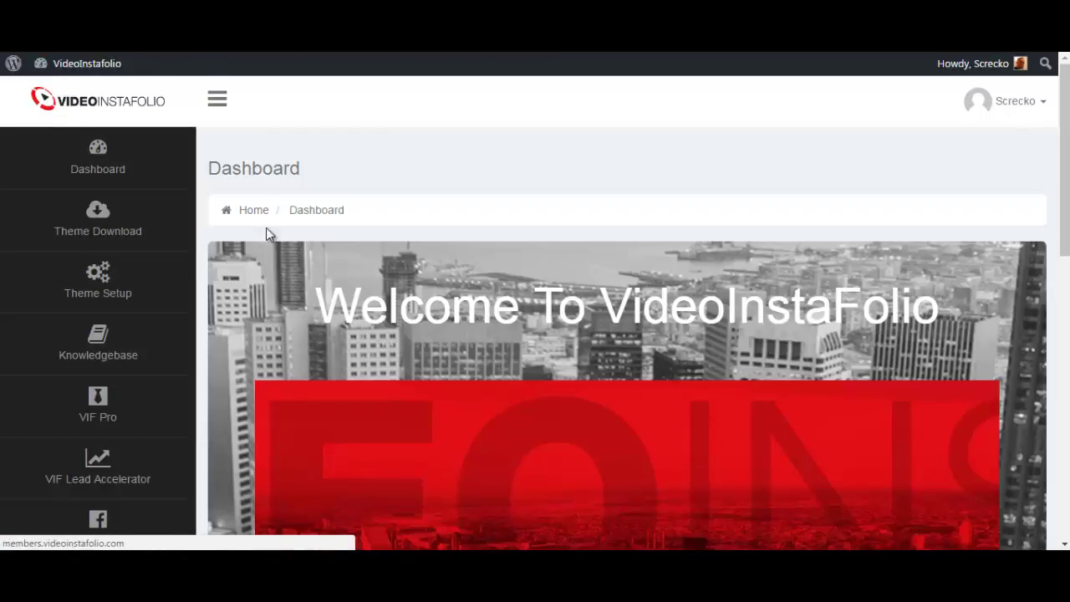
Open the Theme Download page and scroll through its Pro theme and child theme downloads
scroll(239, 242, down, 3)
scroll(642, 333, up, 3)
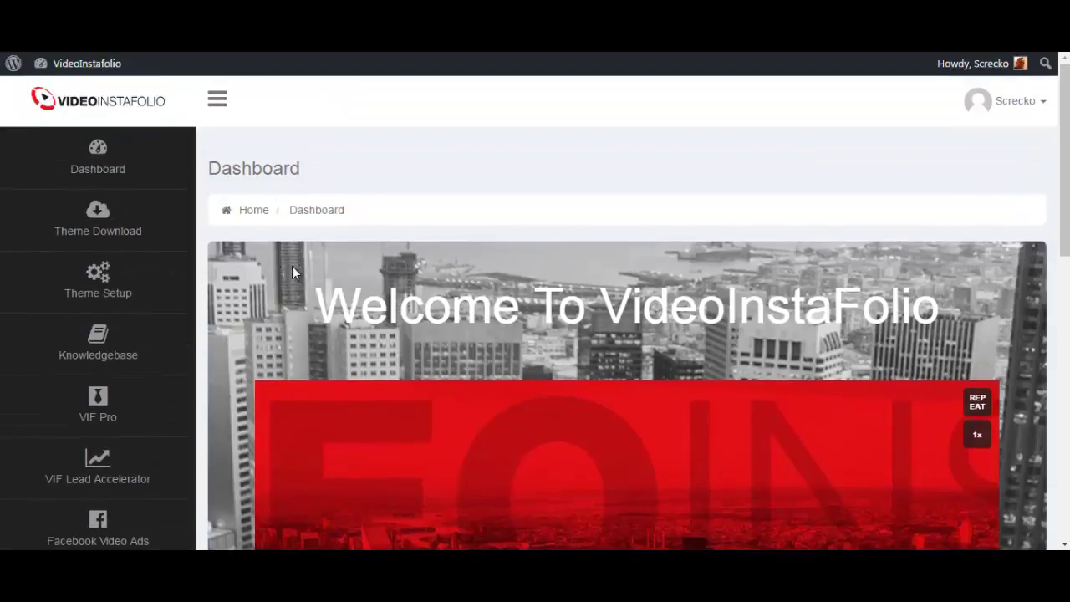
click(115, 245)
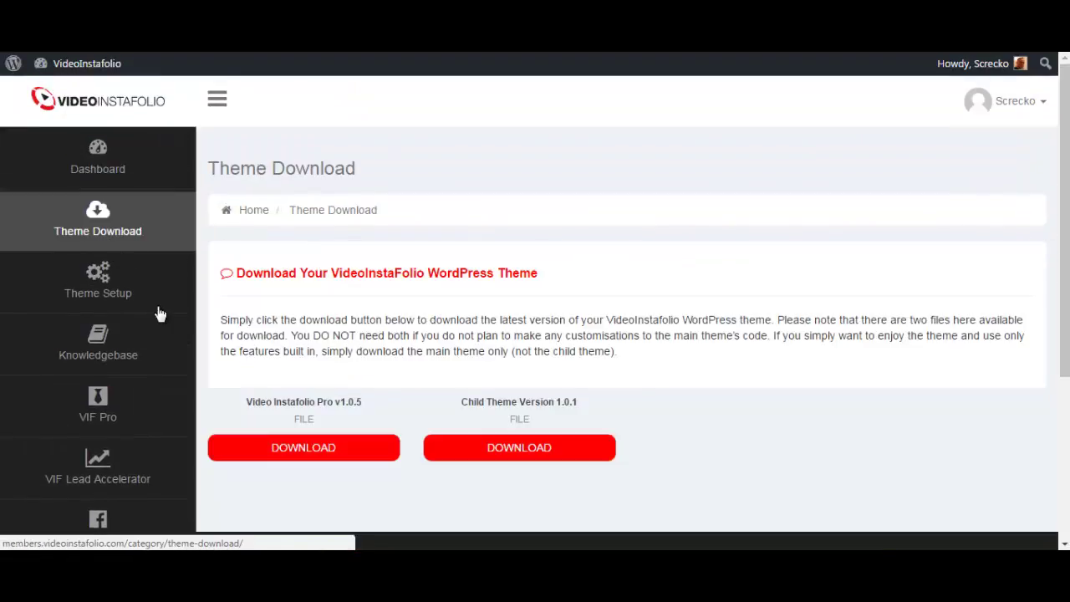
scroll(167, 313, down, 3)
scroll(563, 389, up, 1)
scroll(412, 378, up, 2)
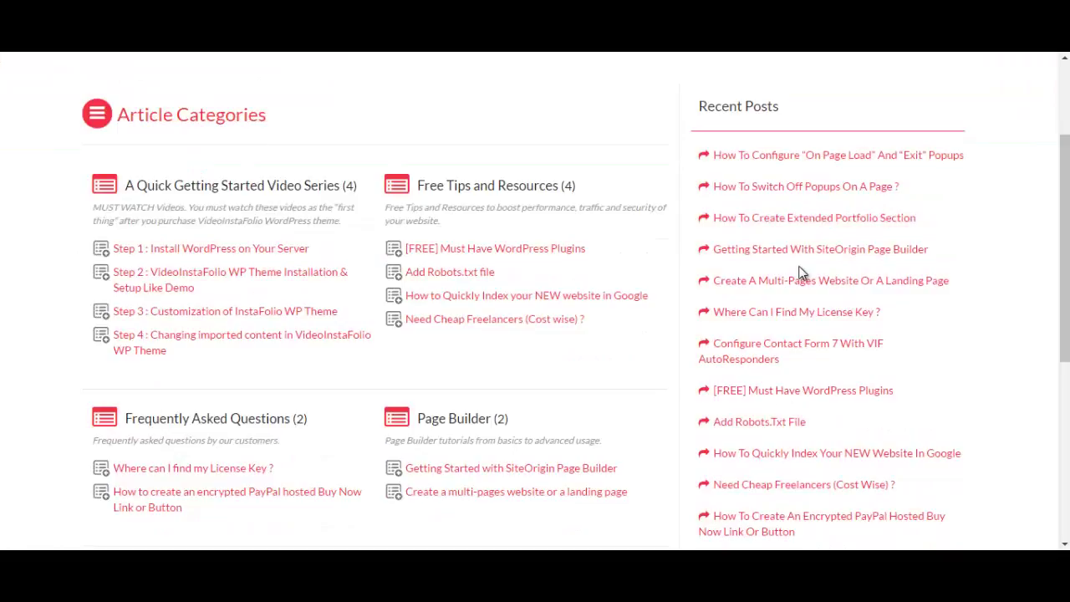
scroll(800, 275, down, 1)
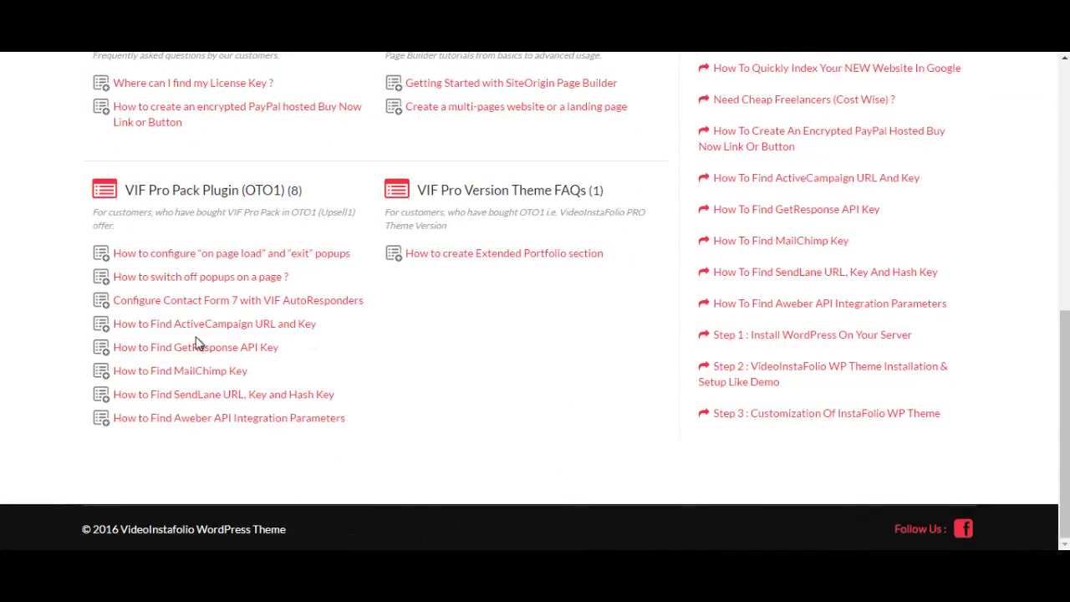
scroll(197, 343, up, 6)
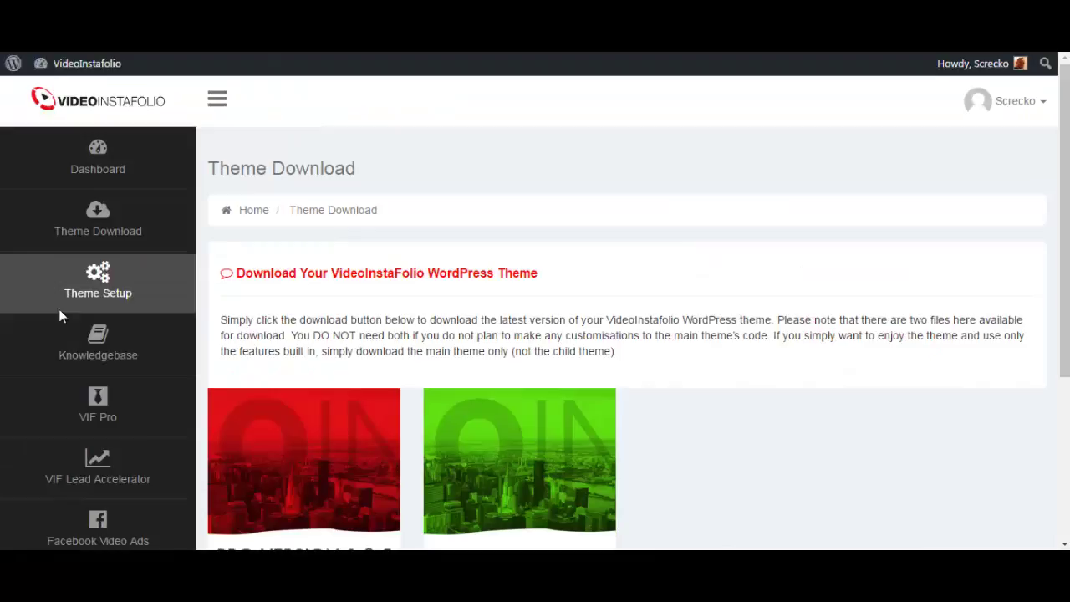
Browse the VIF Pro downloads page and the VIF Lead Accelerator page
scroll(54, 351, down, 1)
click(86, 338)
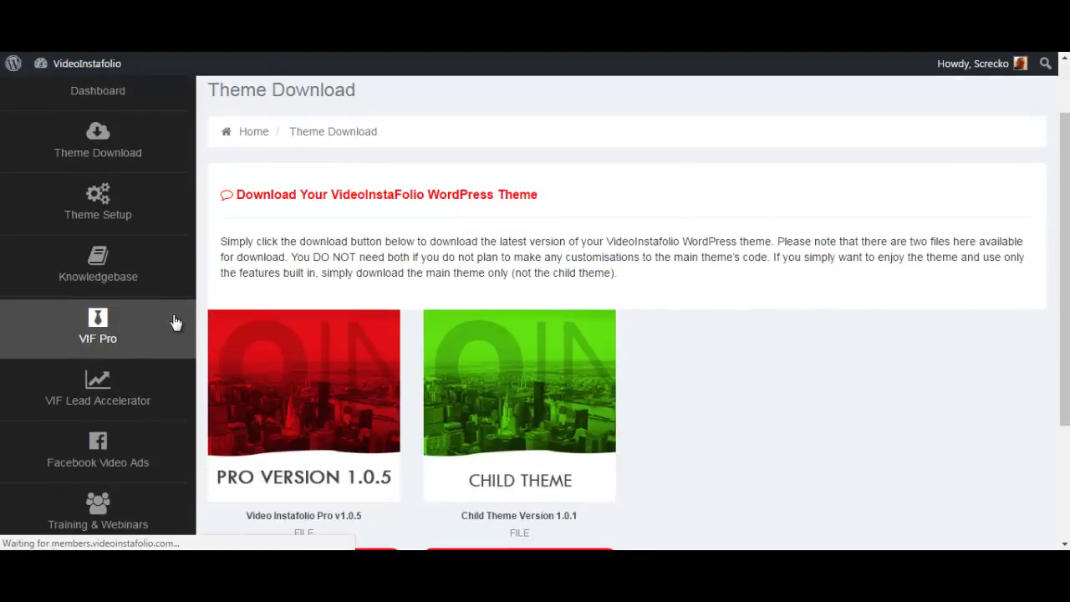
scroll(245, 310, down, 1)
scroll(245, 310, down, 2)
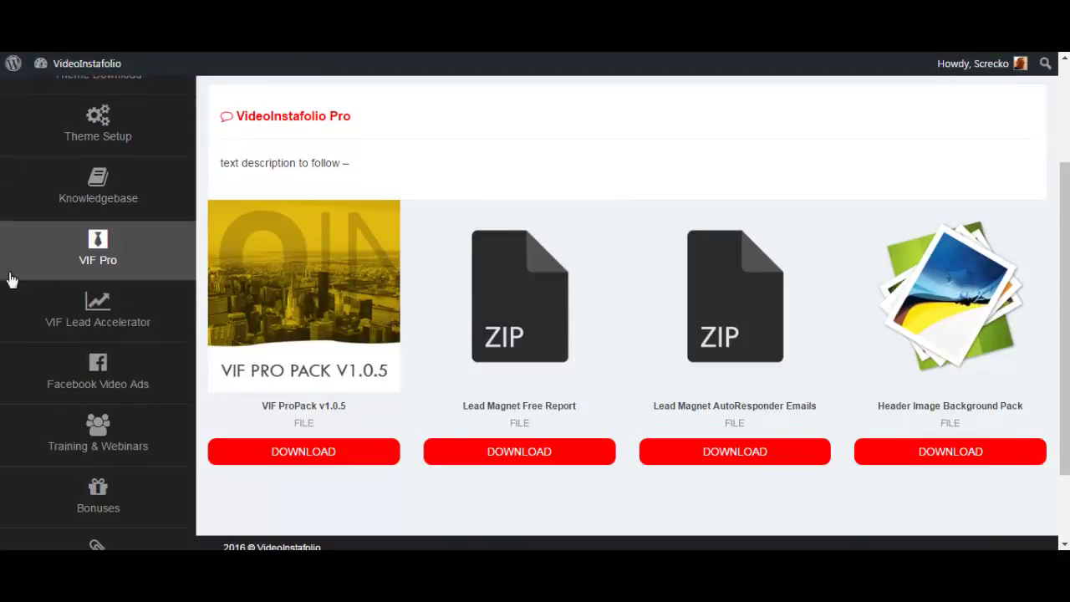
click(131, 331)
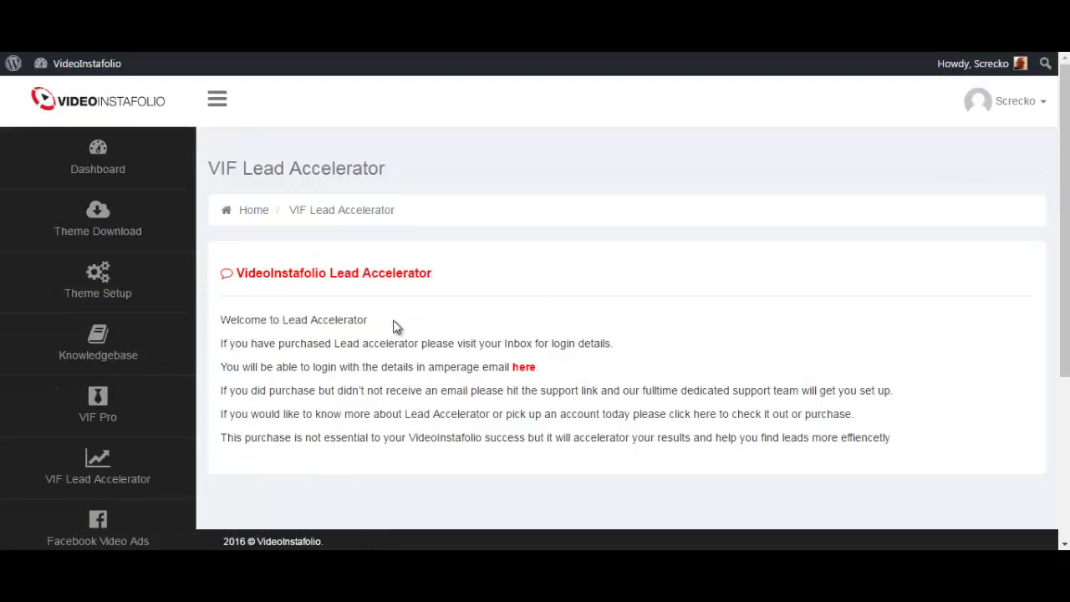
scroll(100, 384, down, 2)
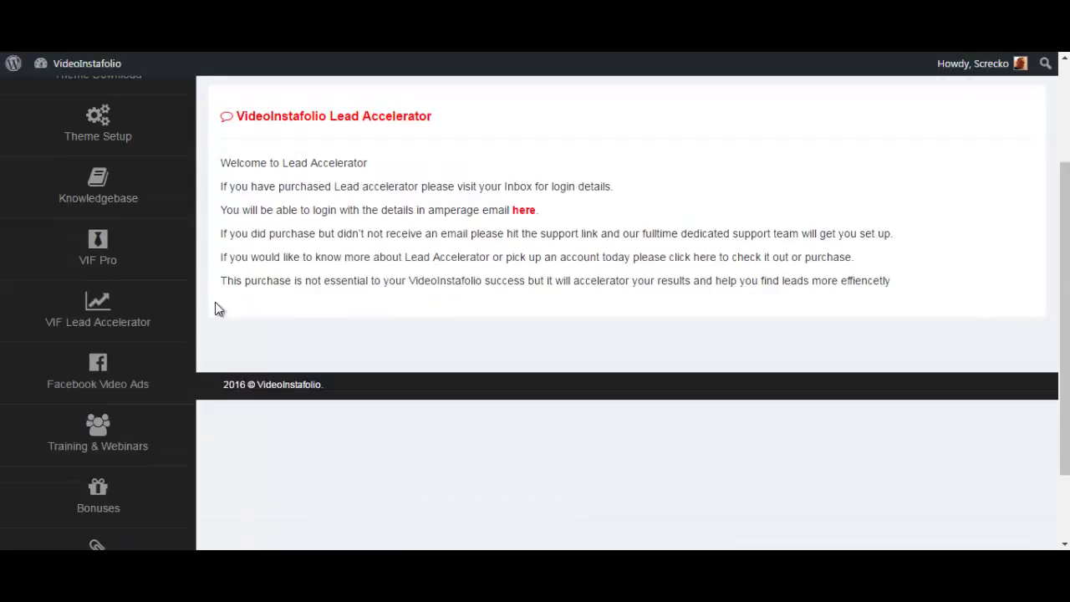
Open the Facebook Video Ads training videos and scroll through the list
click(119, 369)
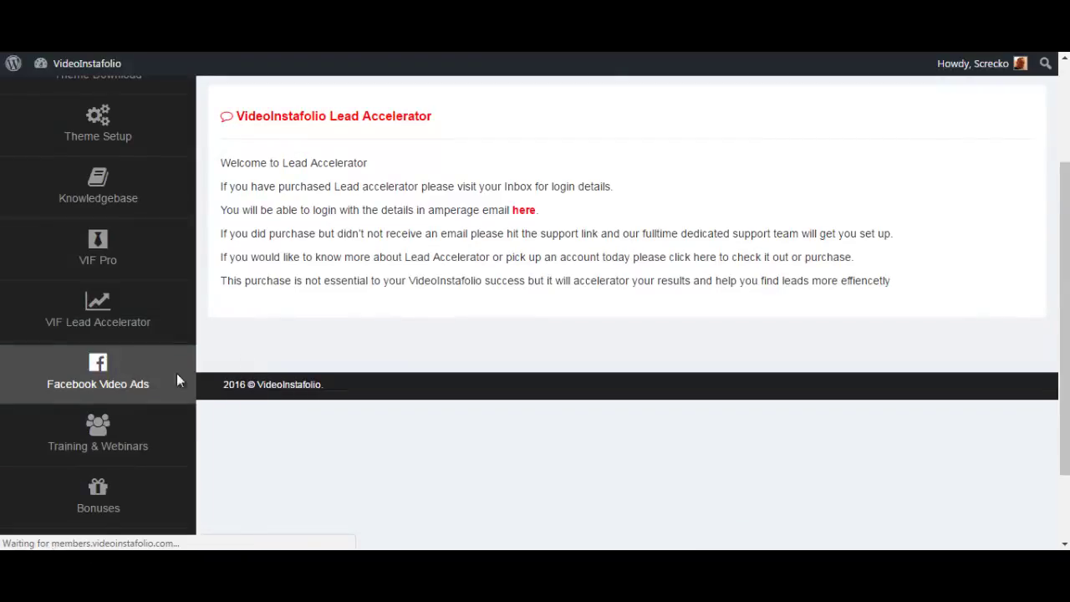
scroll(410, 370, down, 3)
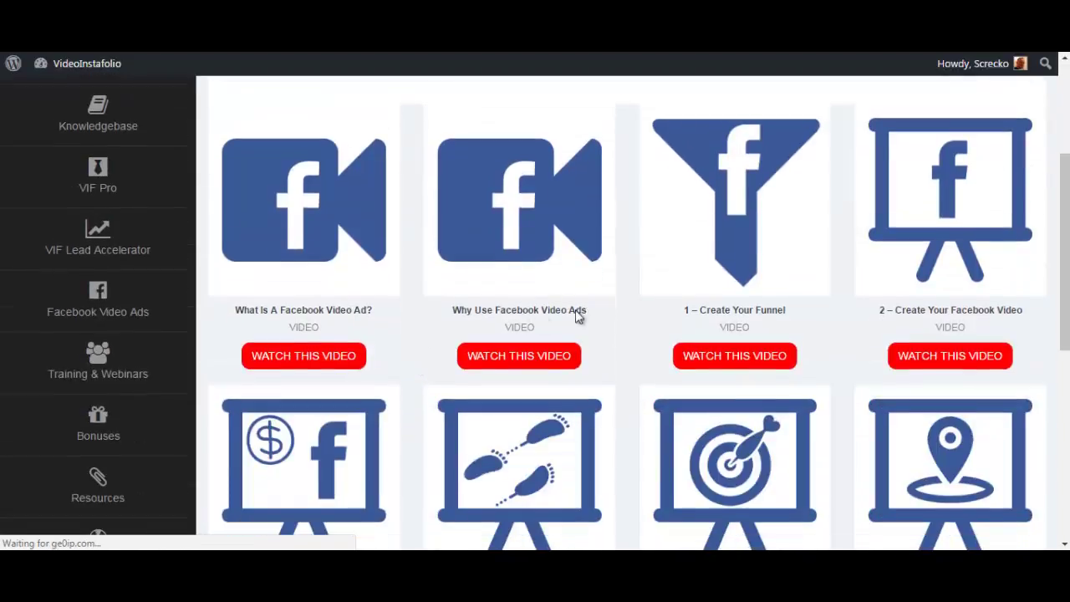
scroll(582, 349, down, 1)
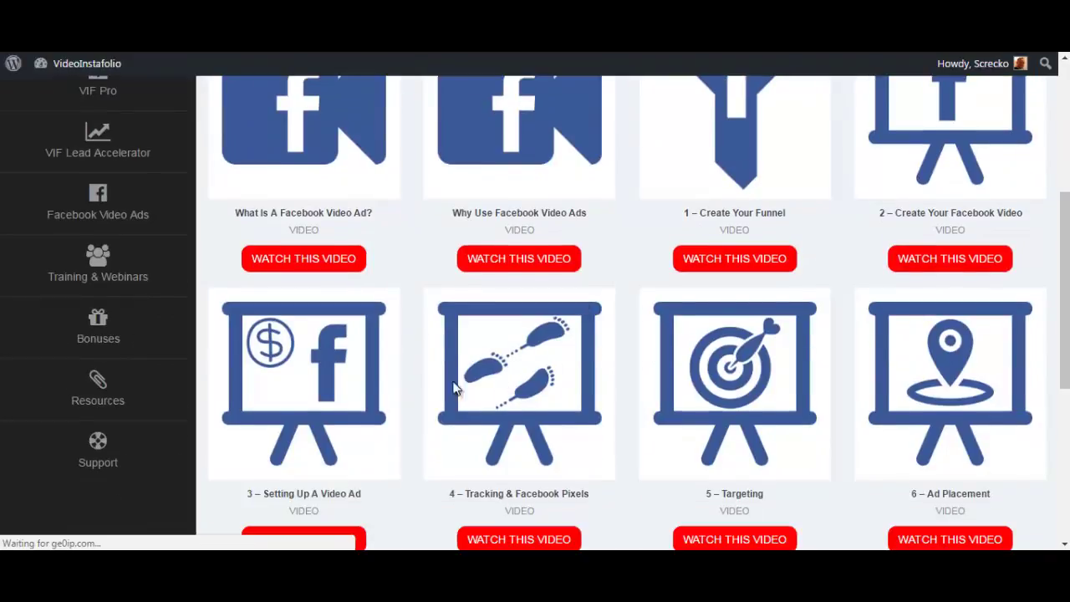
scroll(406, 343, down, 1)
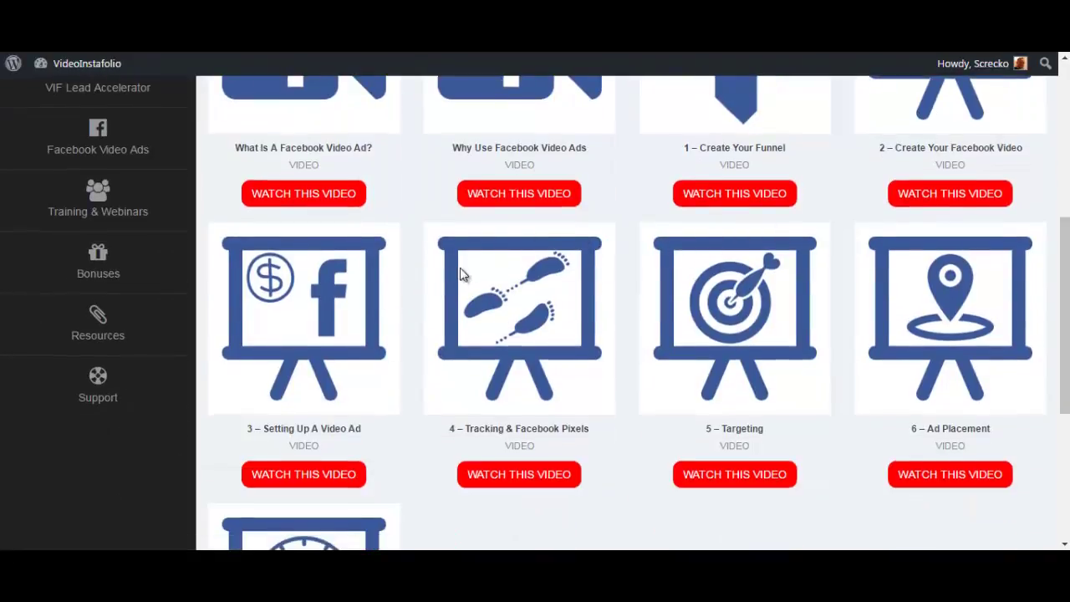
scroll(461, 272, up, 2)
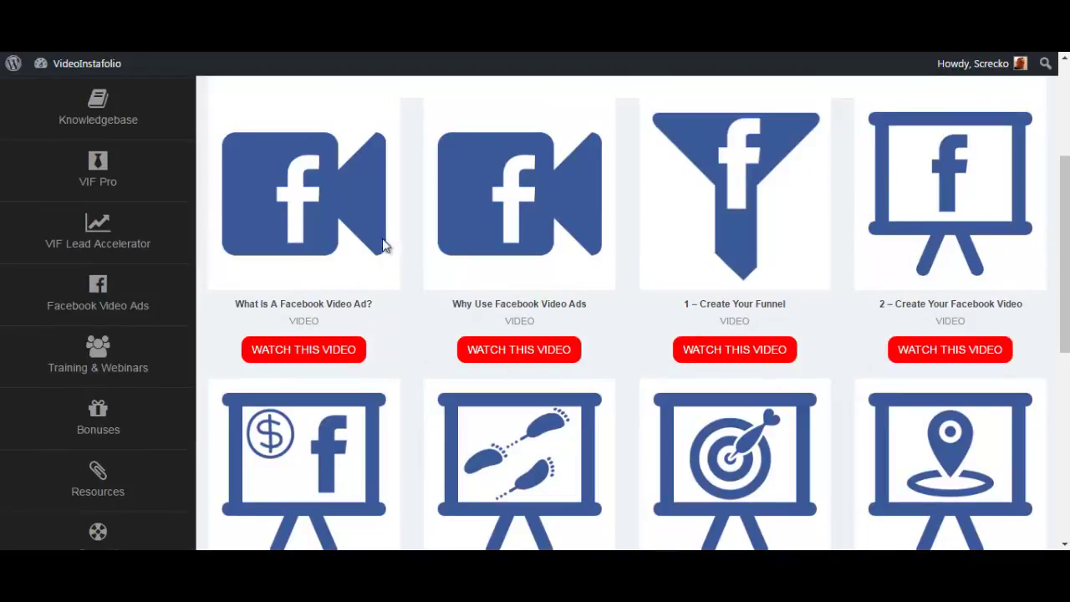
scroll(392, 346, down, 1)
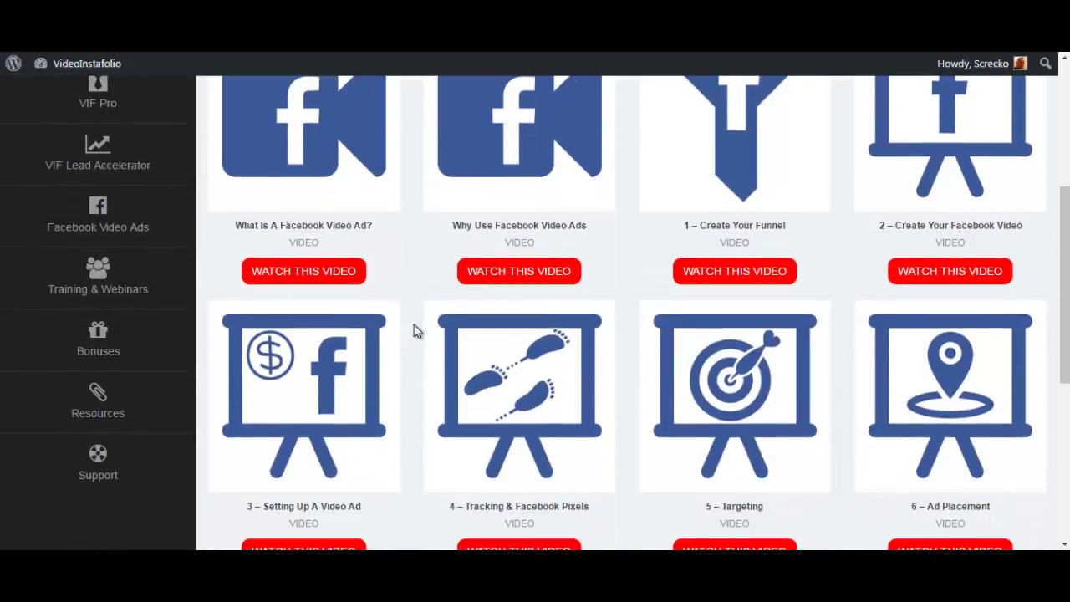
scroll(299, 299, up, 2)
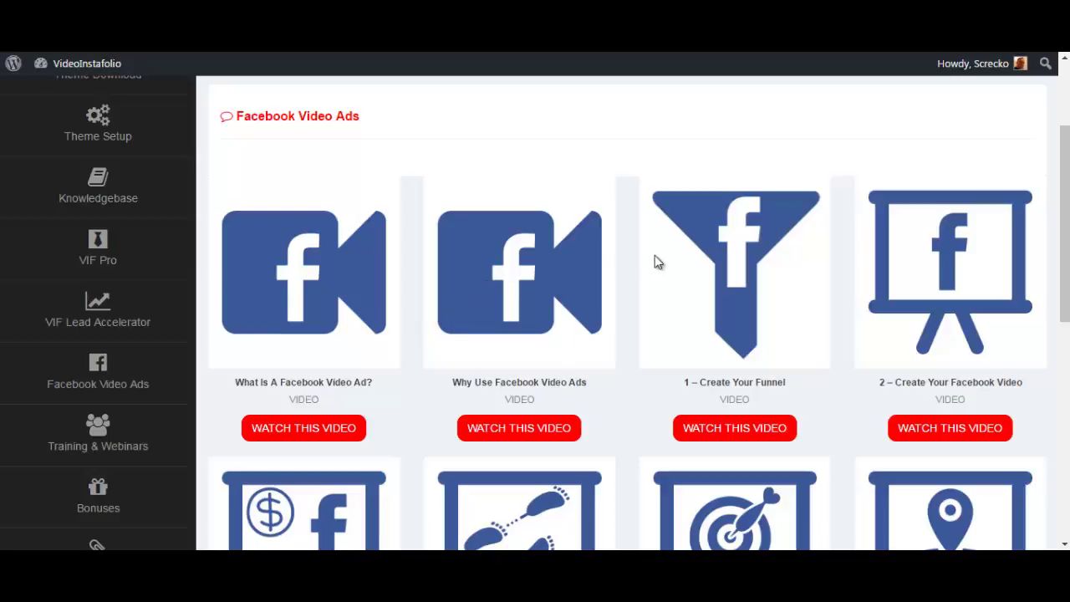
scroll(472, 357, down, 2)
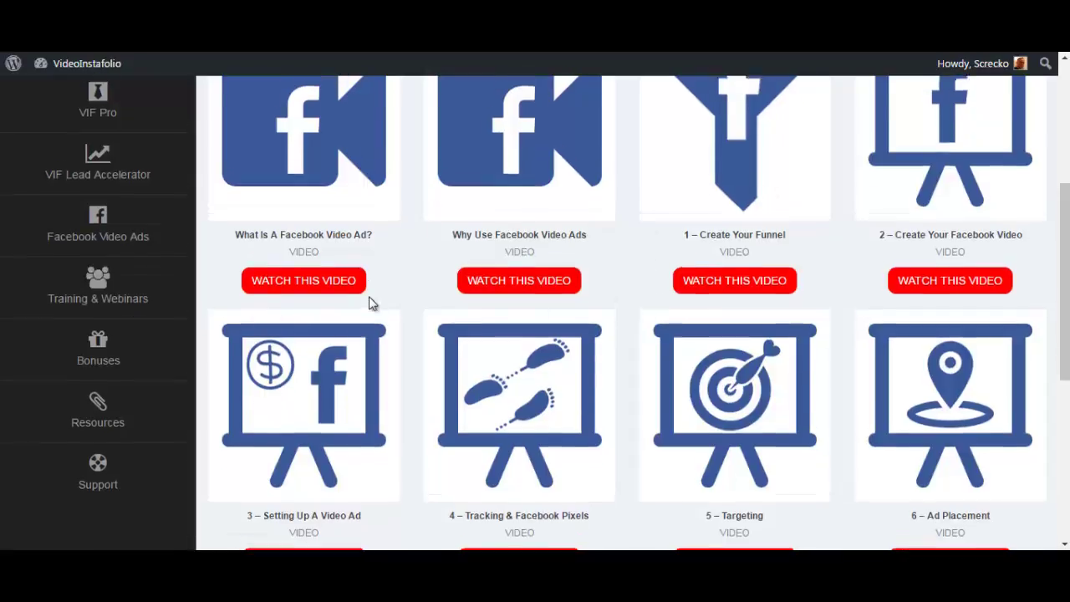
scroll(334, 302, up, 2)
scroll(148, 338, down, 2)
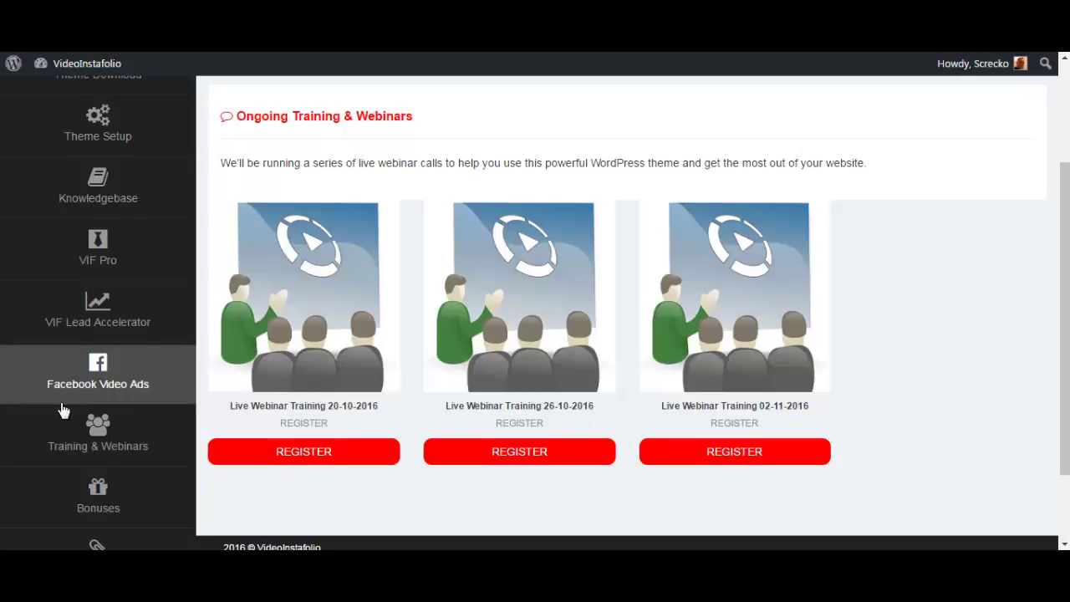
Open the Bonuses section of the members area
scroll(167, 393, down, 2)
scroll(293, 351, up, 1)
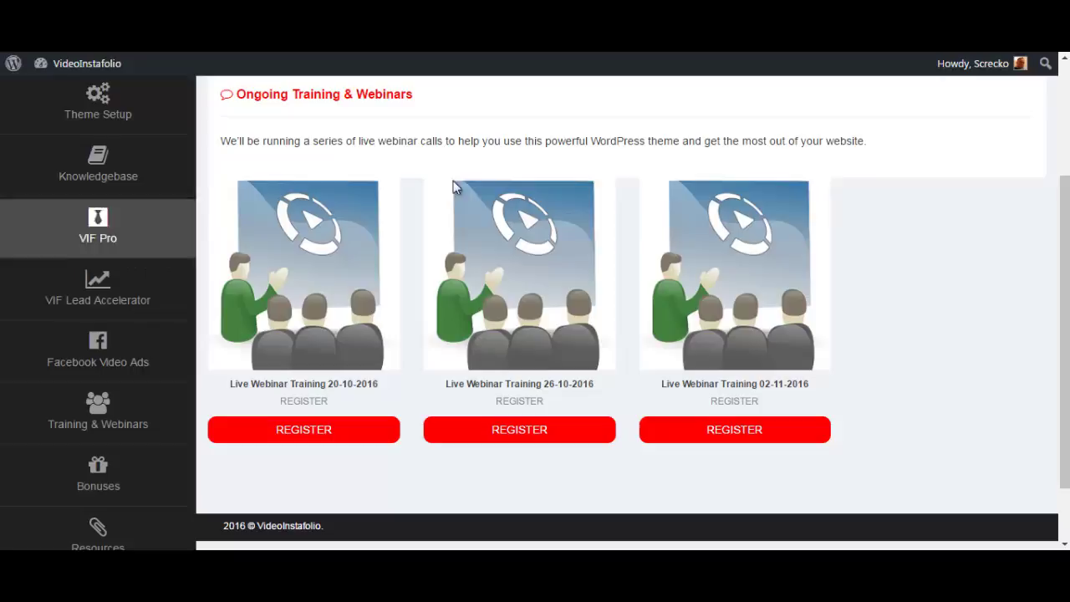
scroll(434, 132, down, 1)
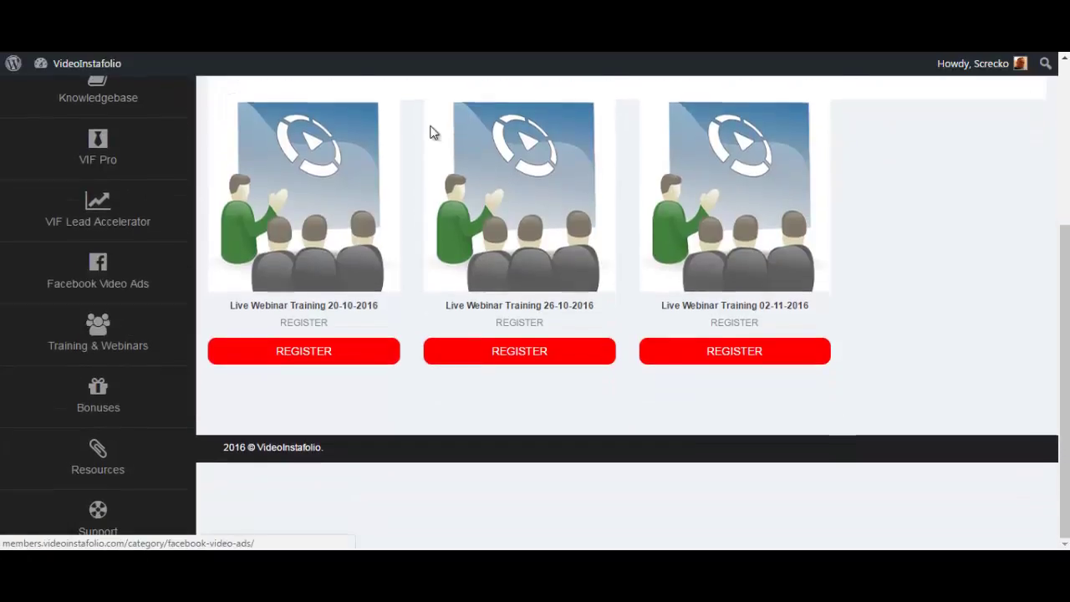
click(77, 411)
scroll(70, 389, down, 2)
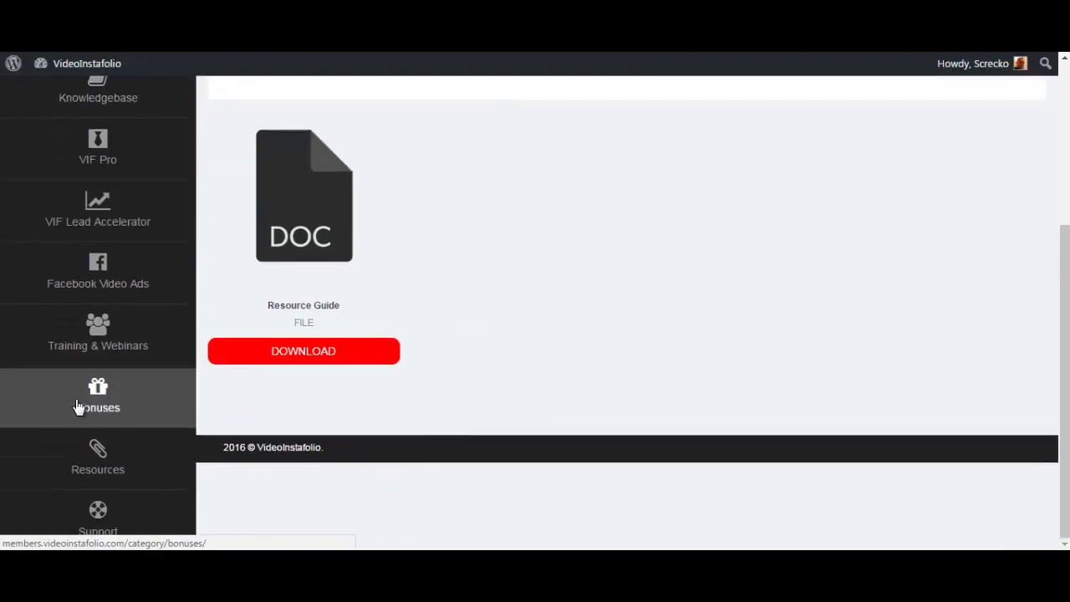
Open the Resources page and highlight part of its introduction sentence
click(72, 473)
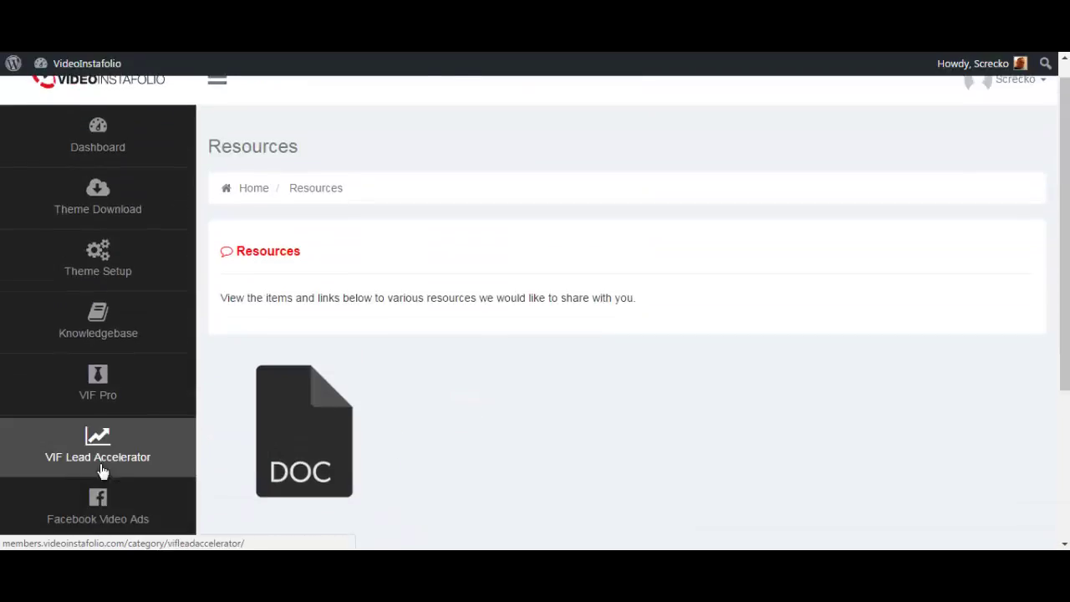
scroll(284, 443, down, 1)
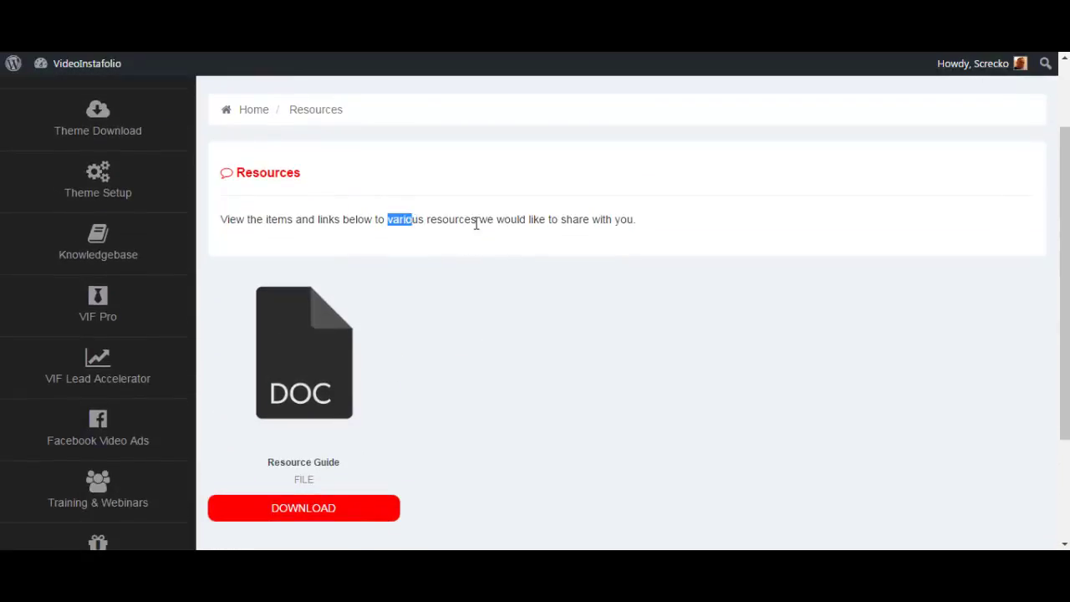
drag(476, 222, 628, 221)
scroll(474, 273, down, 1)
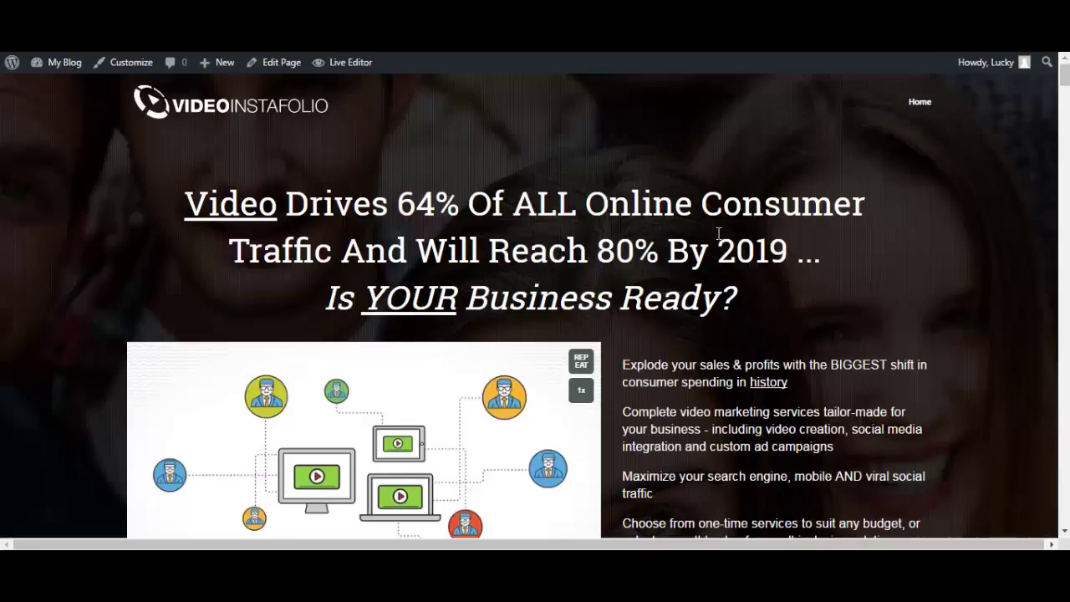
scroll(717, 235, down, 3)
scroll(712, 243, down, 3)
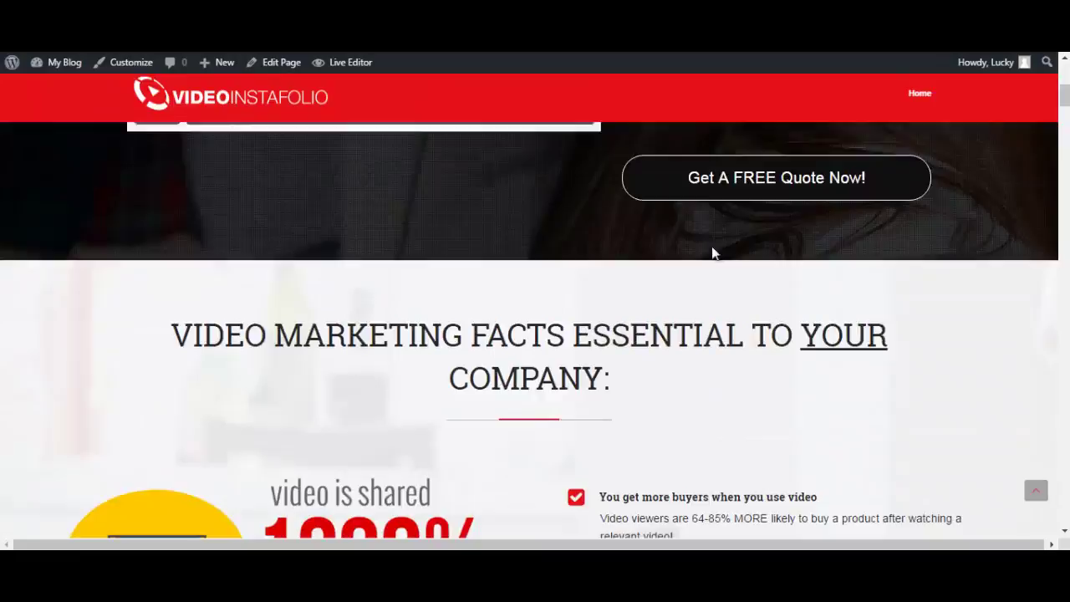
scroll(712, 253, down, 3)
scroll(708, 253, down, 8)
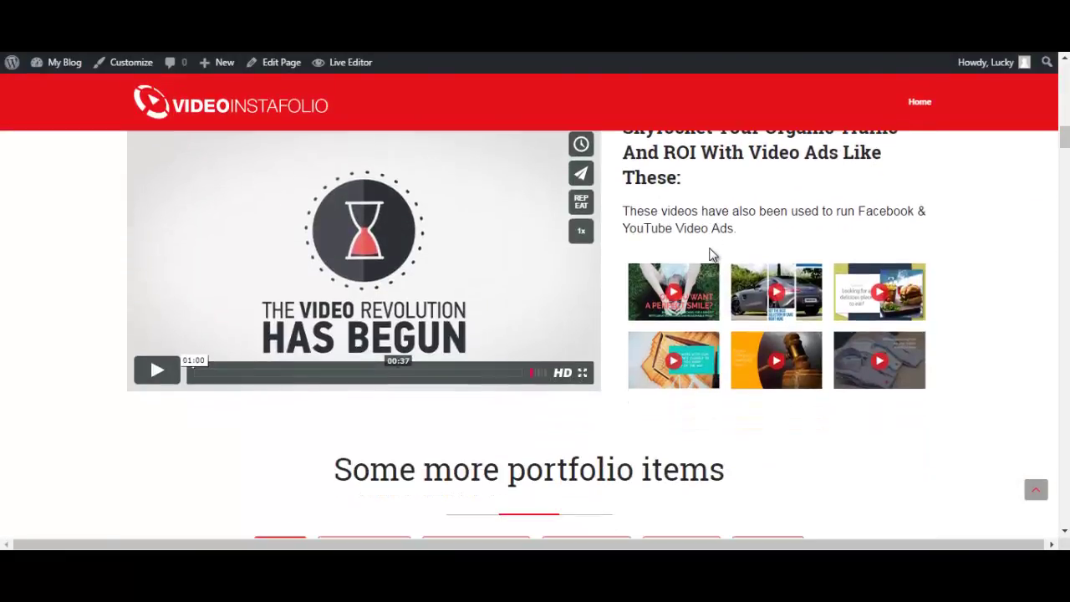
scroll(709, 253, down, 3)
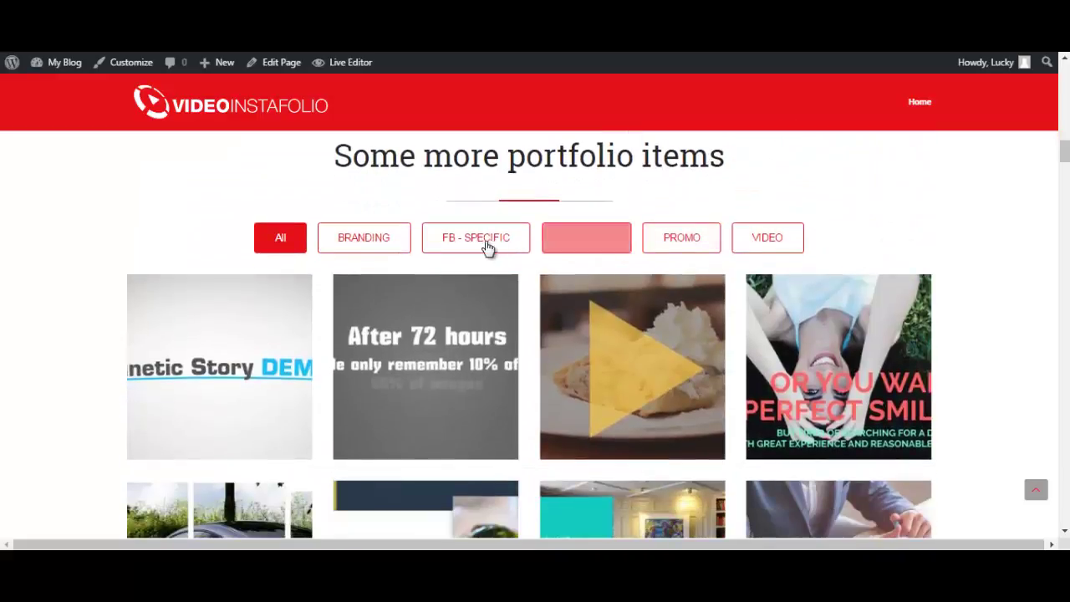
scroll(741, 254, down, 3)
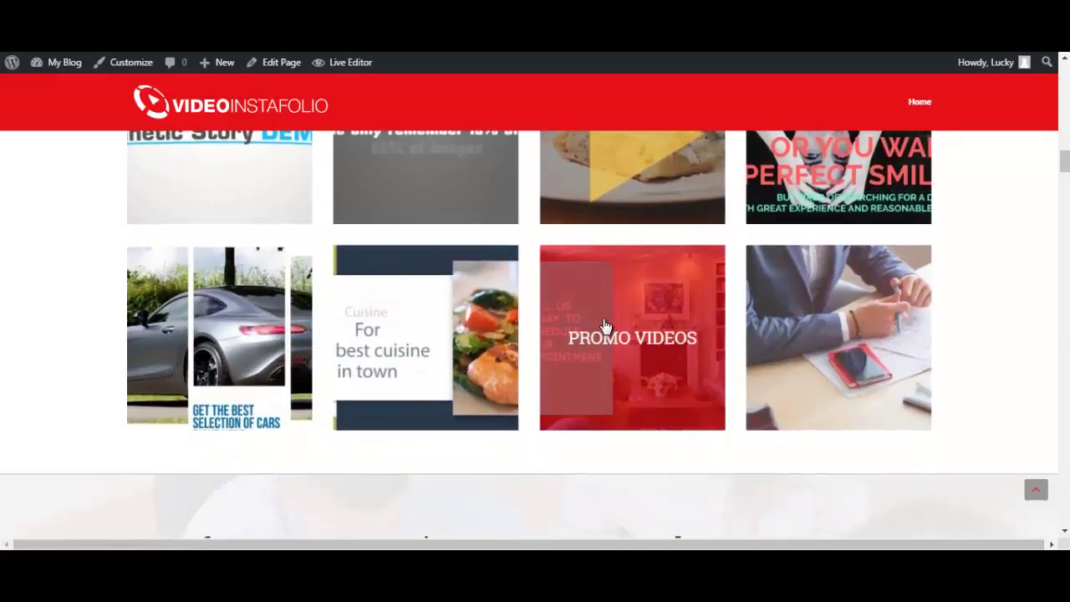
scroll(439, 337, down, 1)
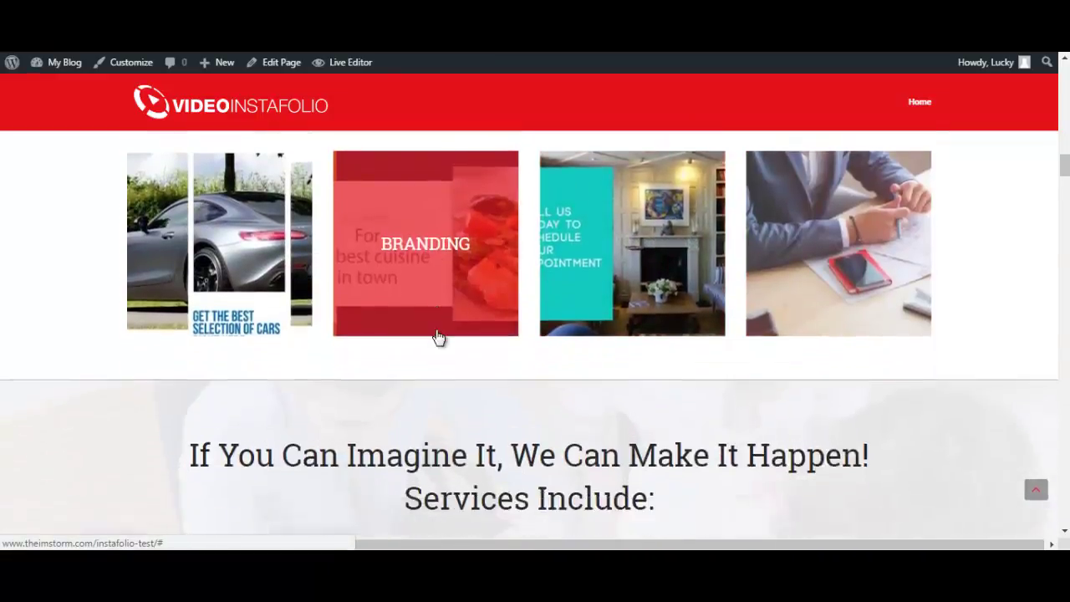
scroll(439, 337, down, 6)
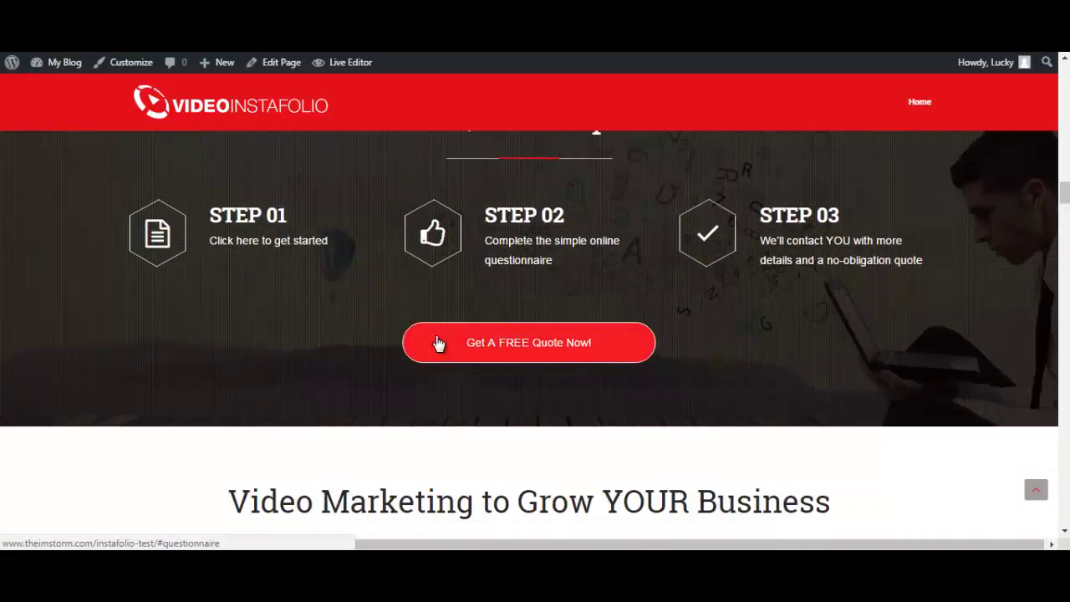
scroll(558, 275, down, 5)
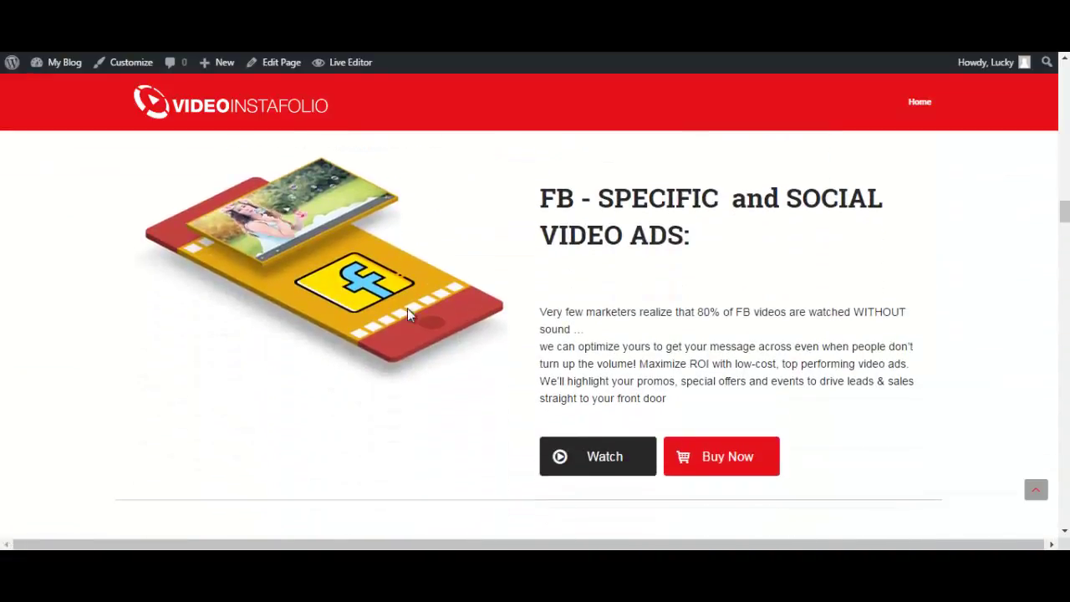
scroll(407, 309, down, 3)
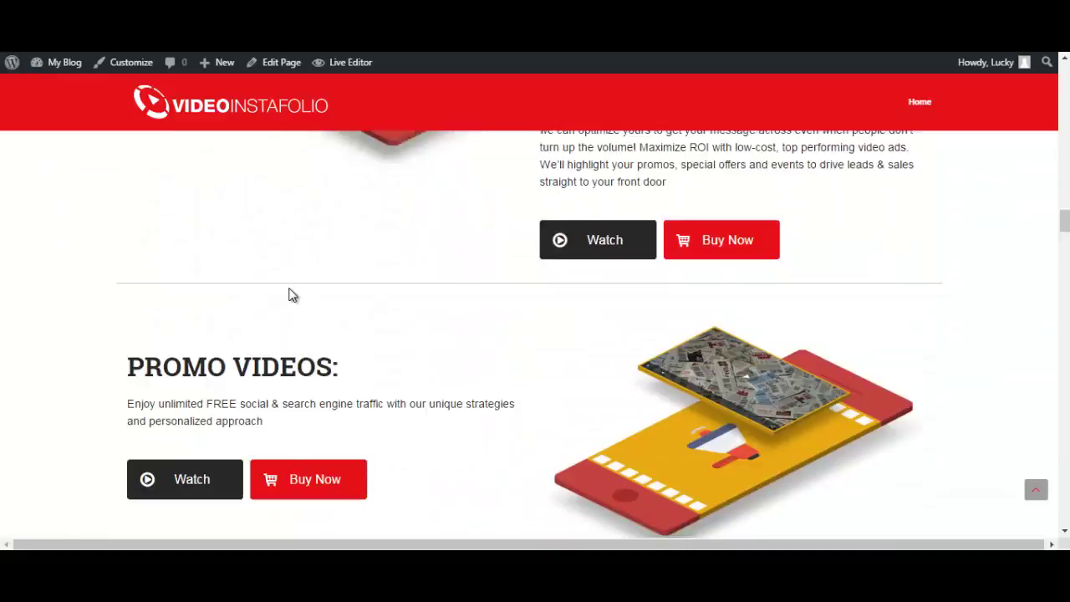
scroll(292, 295, down, 10)
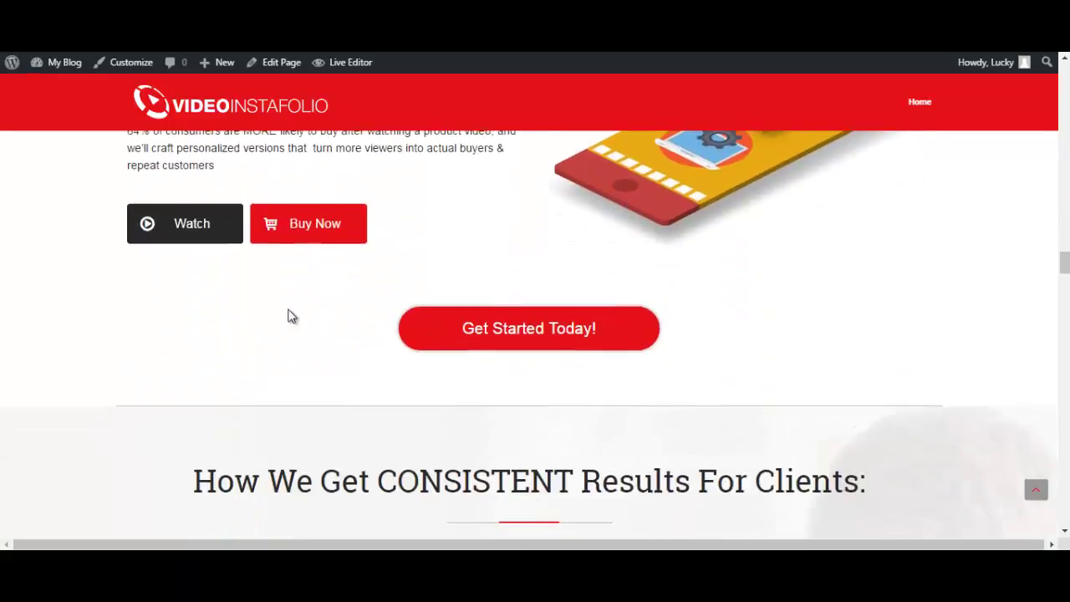
scroll(291, 316, down, 11)
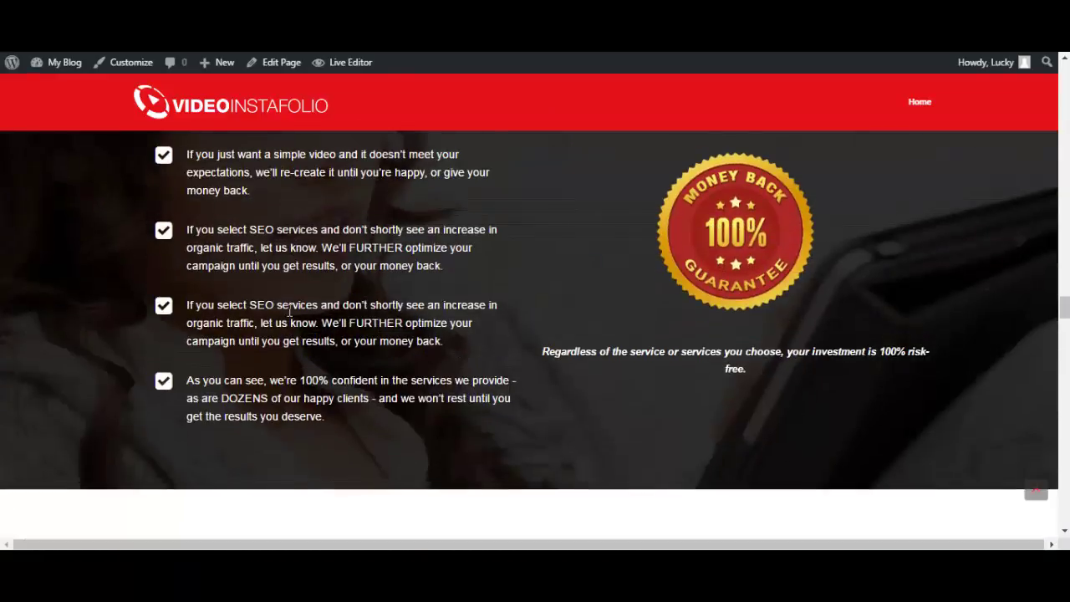
scroll(290, 311, down, 10)
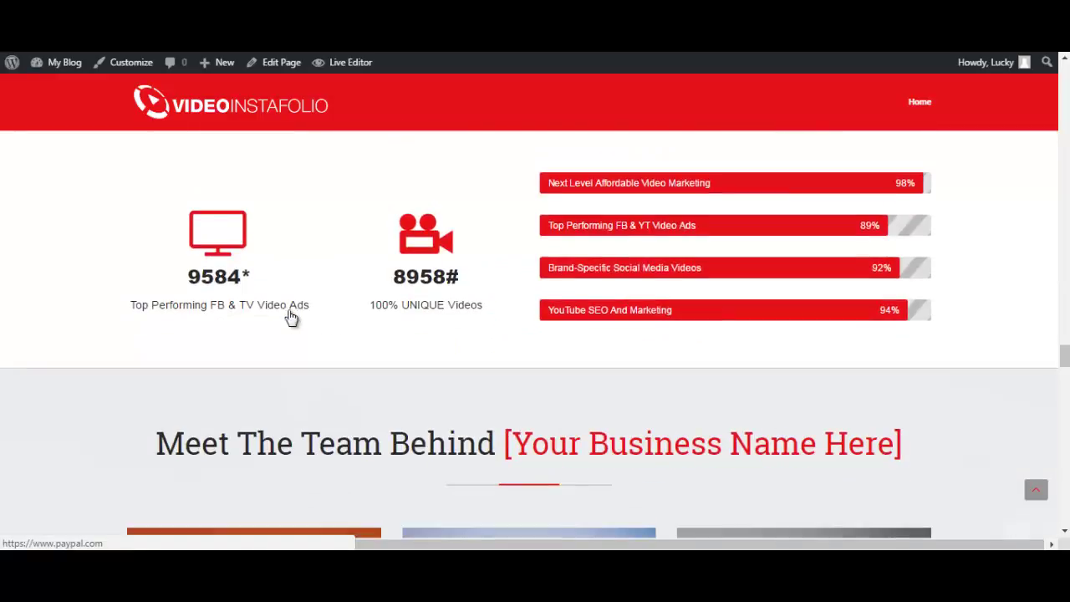
scroll(290, 316, down, 3)
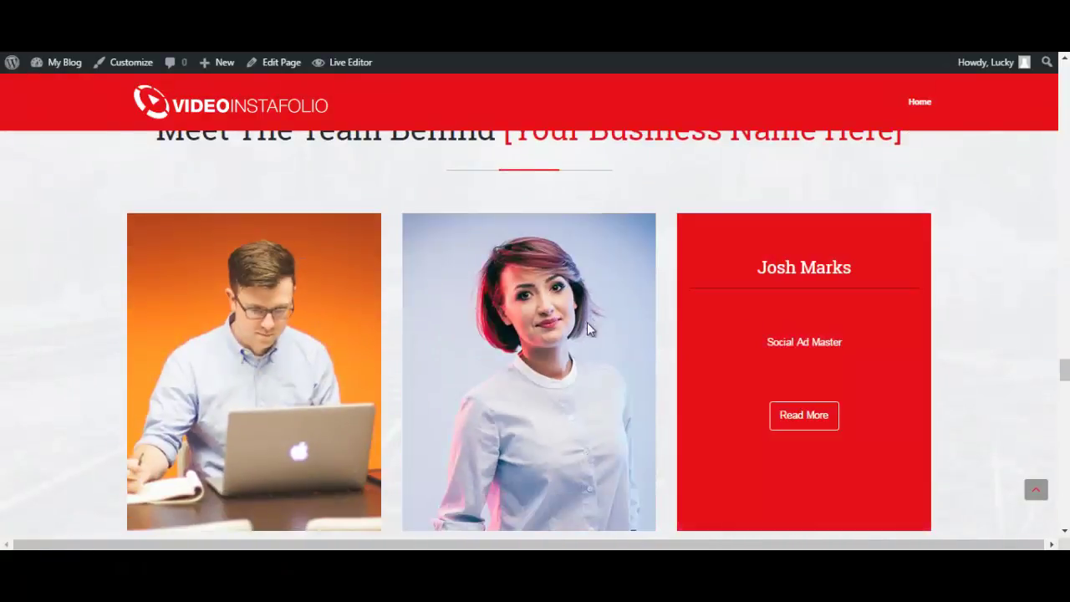
scroll(590, 332, down, 2)
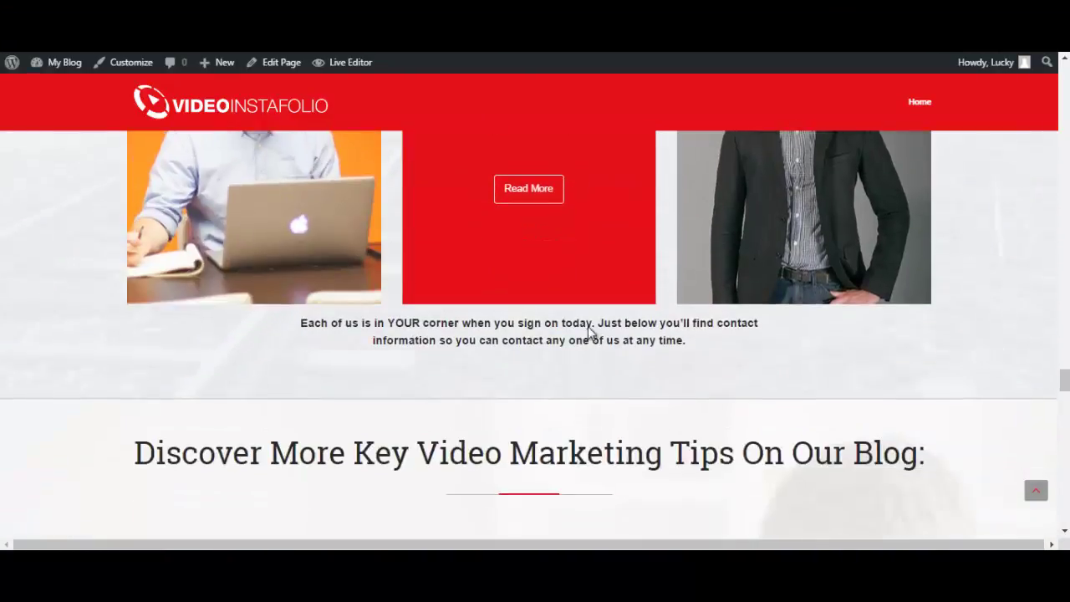
scroll(590, 331, down, 2)
scroll(580, 332, down, 2)
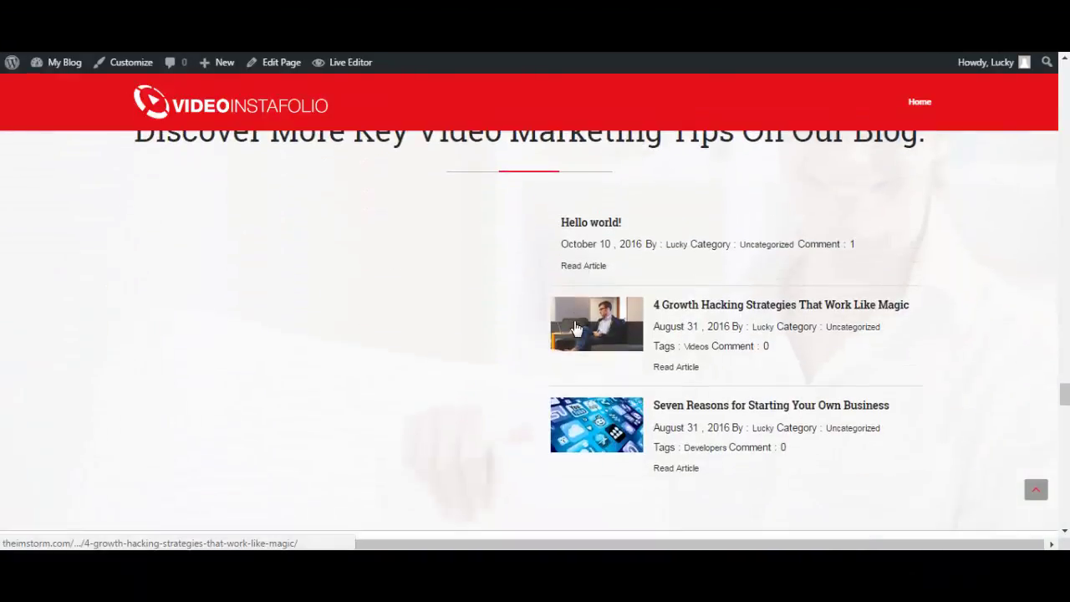
scroll(575, 328, down, 6)
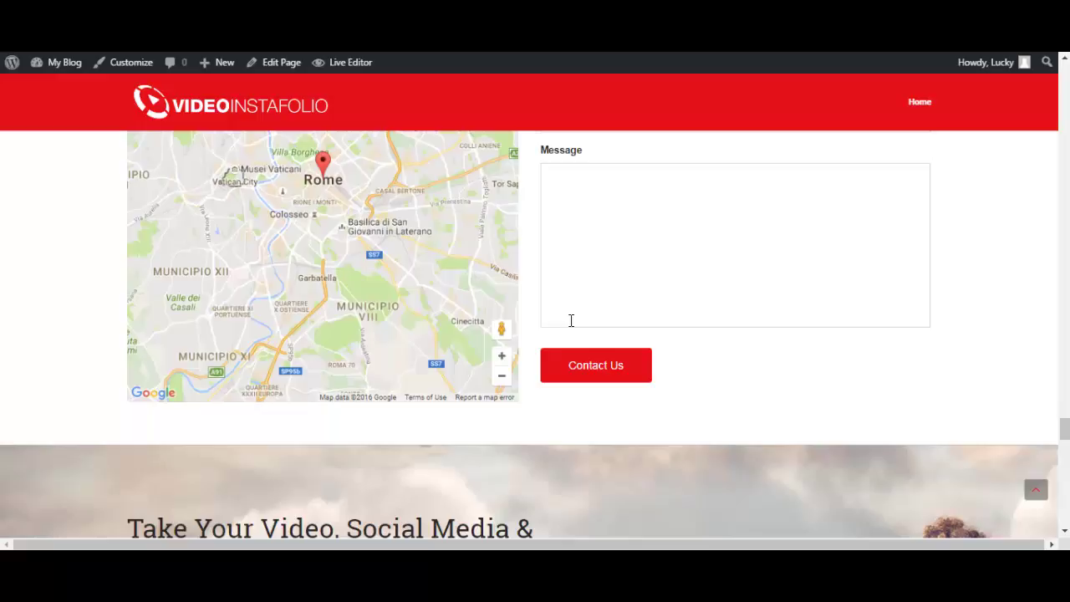
scroll(571, 320, down, 9)
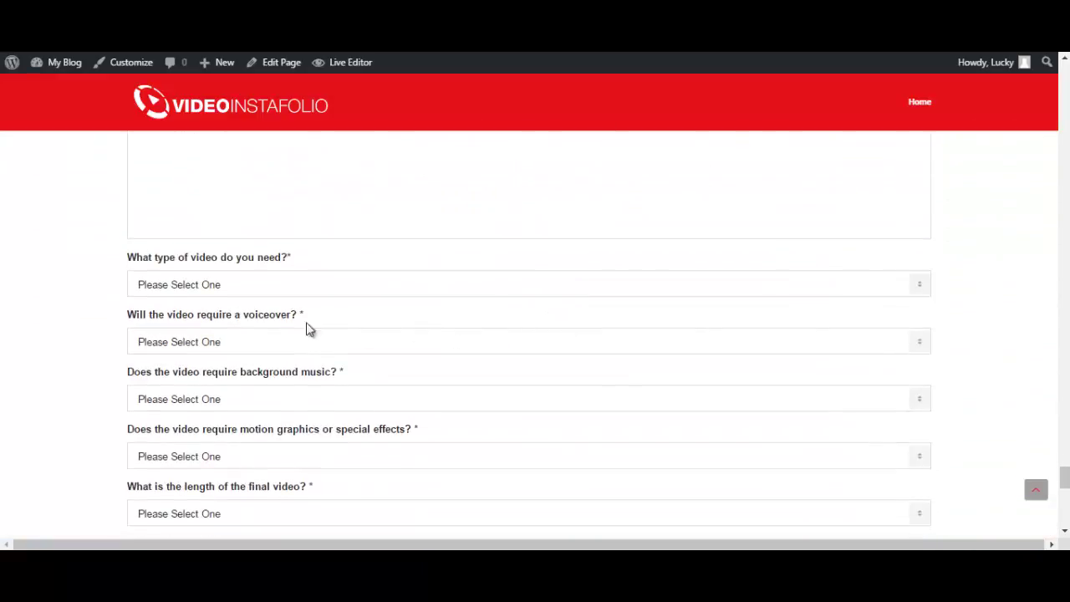
scroll(177, 290, down, 3)
scroll(175, 290, down, 4)
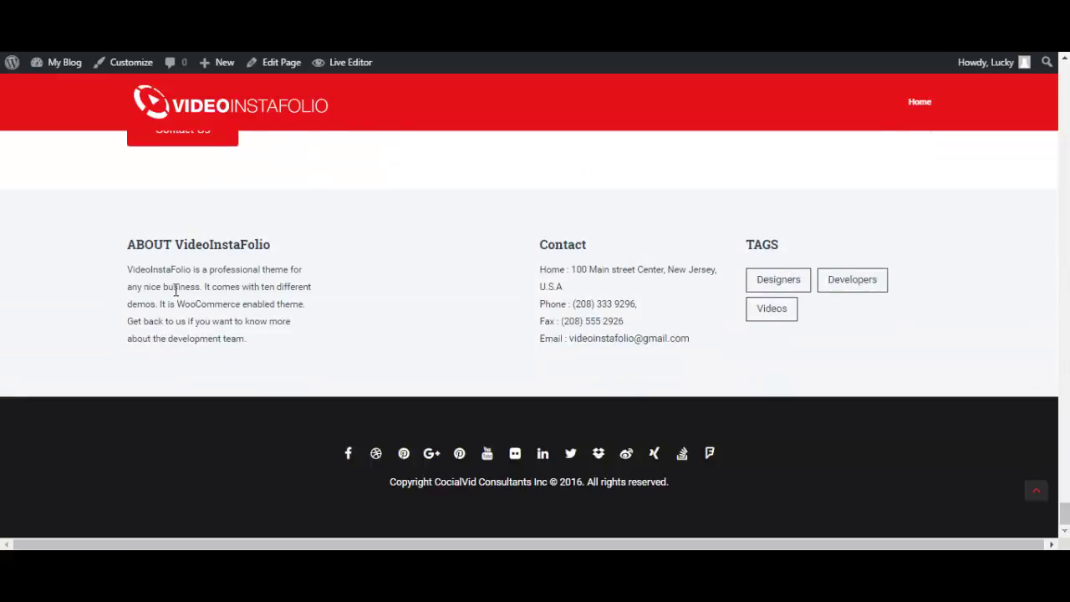
scroll(176, 290, up, 5)
scroll(175, 297, up, 6)
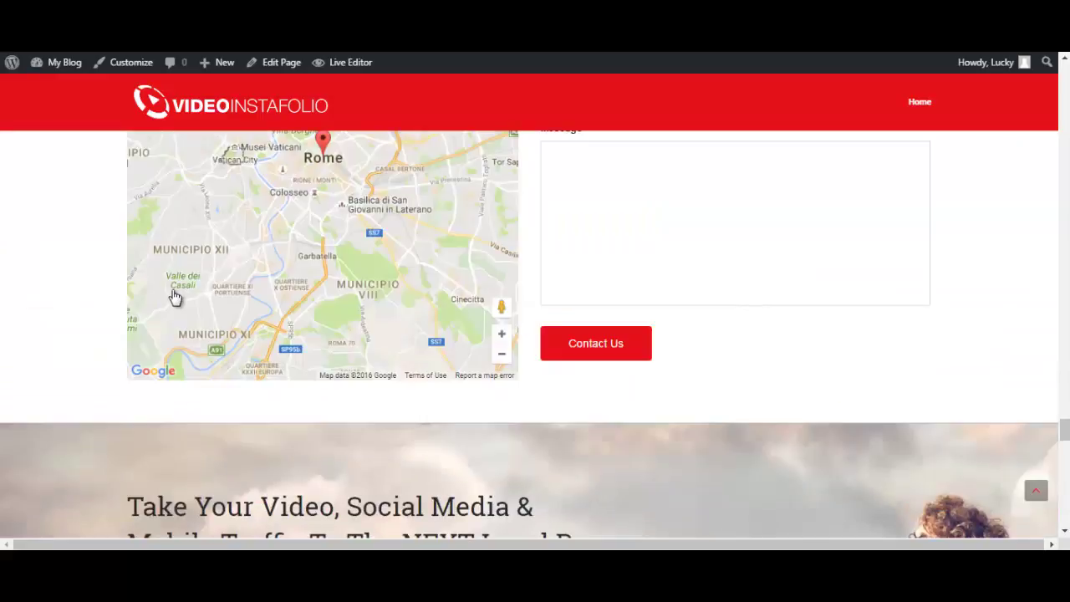
scroll(116, 244, up, 10)
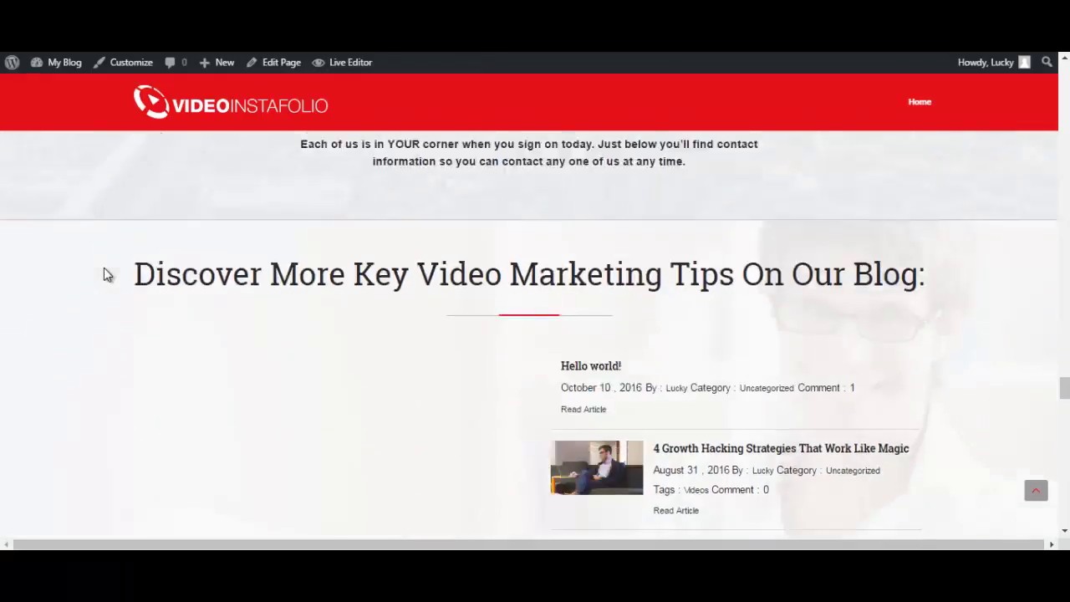